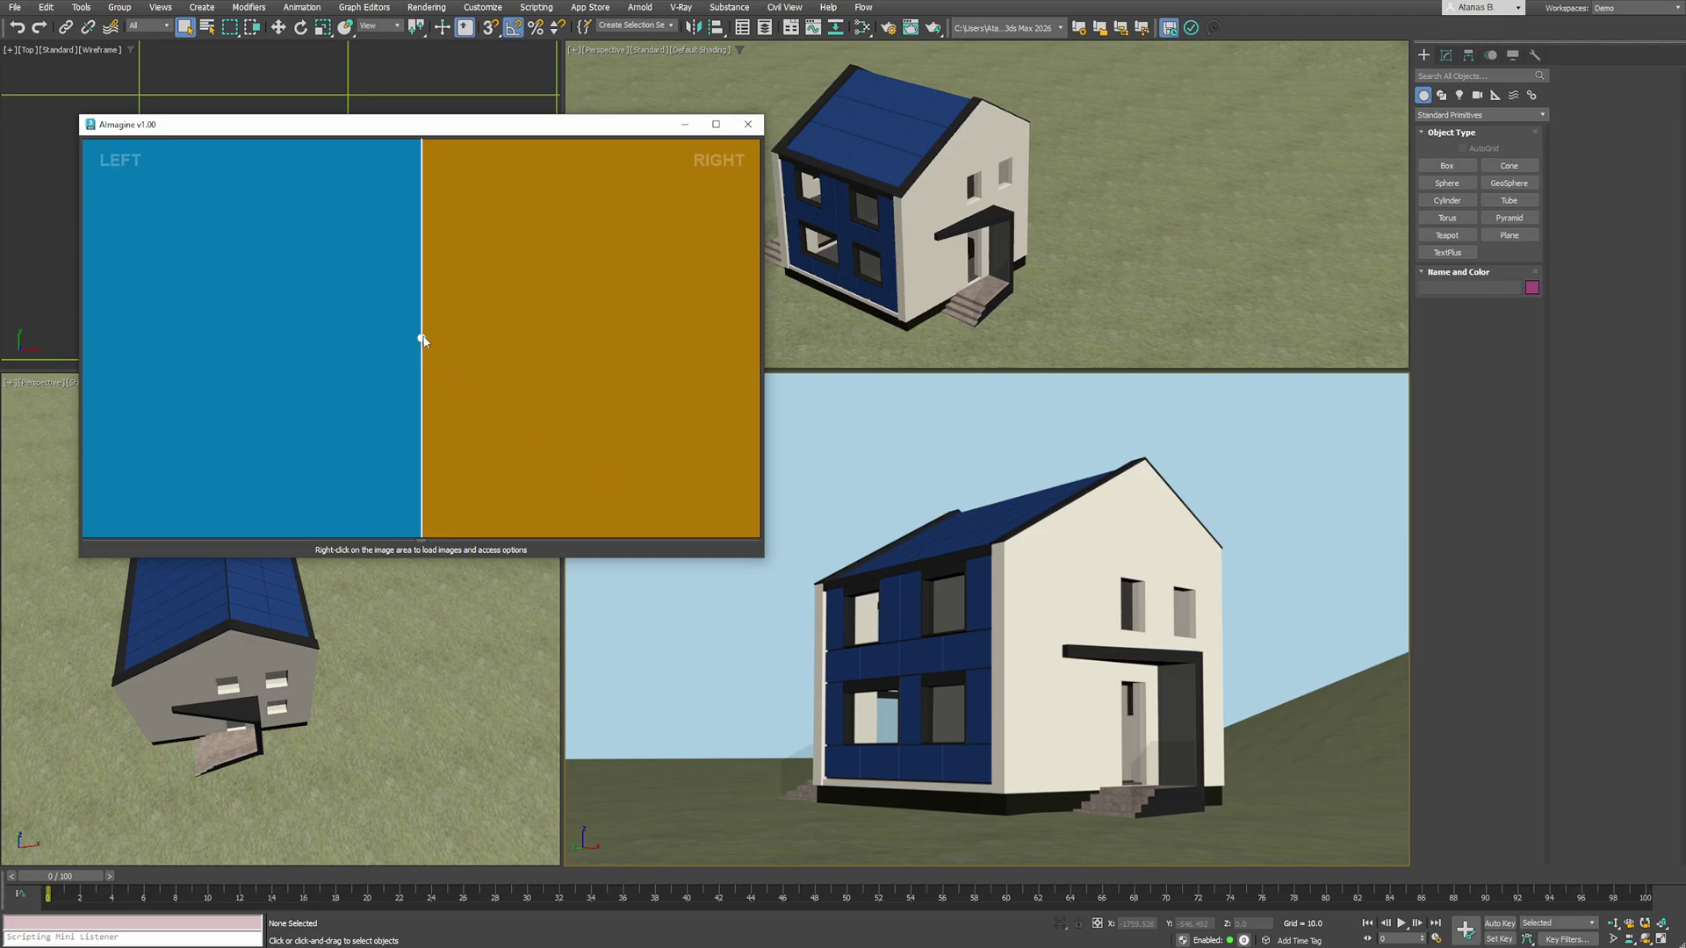
- Load the camera viewport of the house as the left comparison image, reveal it fully and open the prompt area
drag(422, 340, 254, 89)
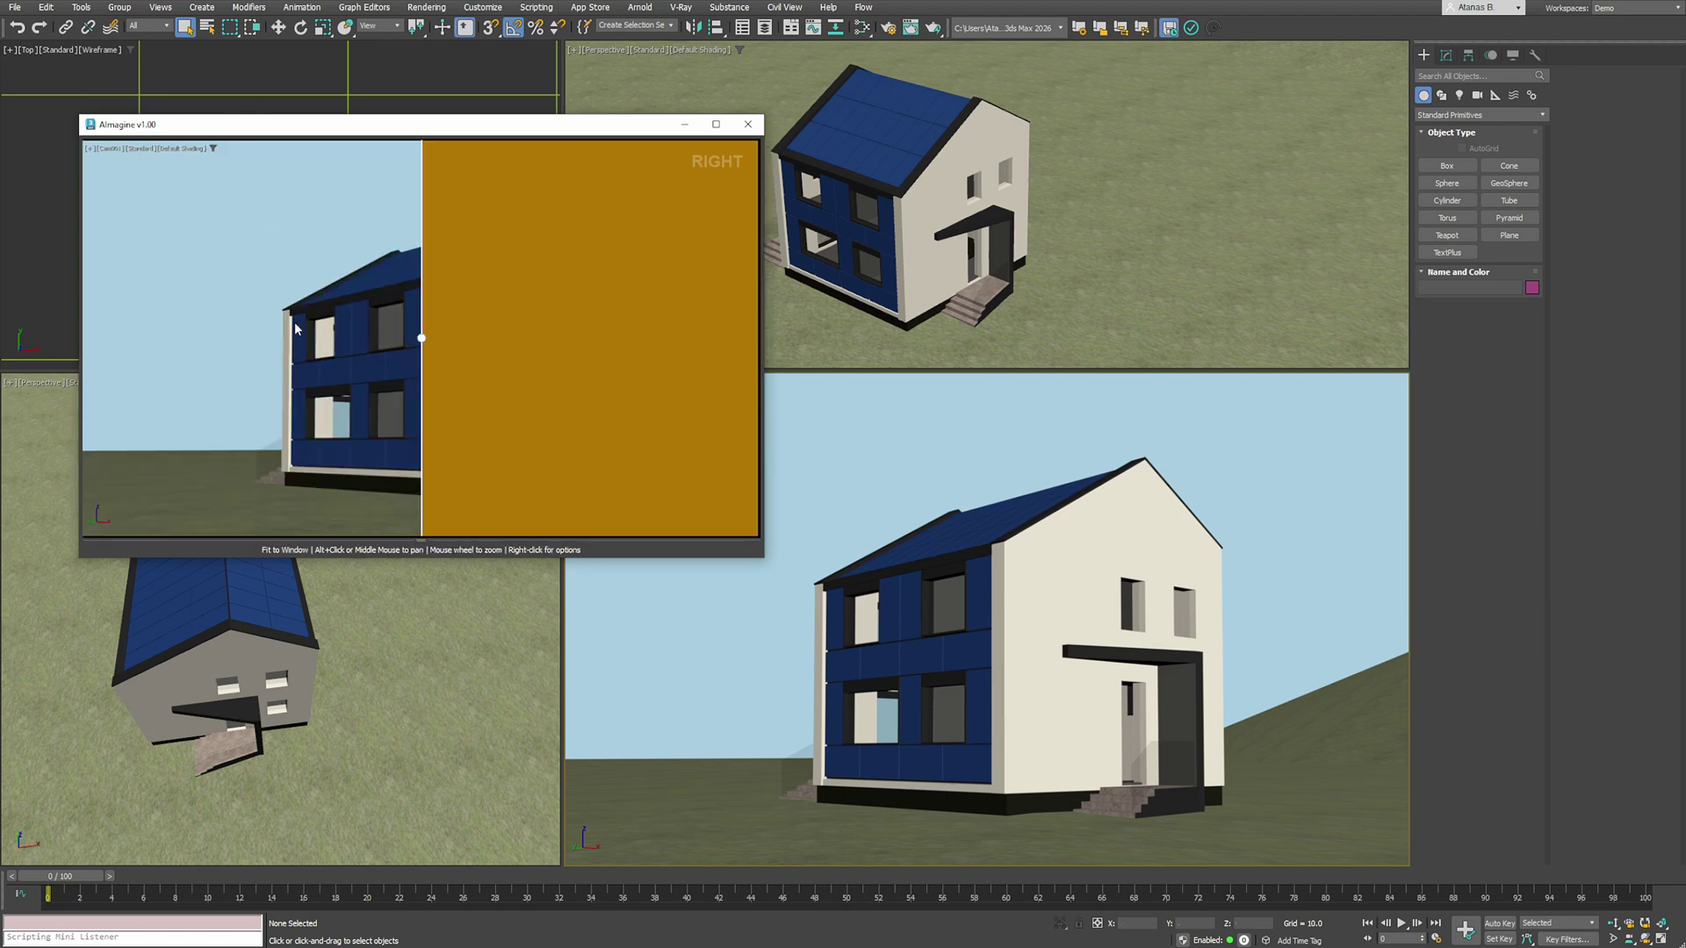
drag(431, 348, 647, 341)
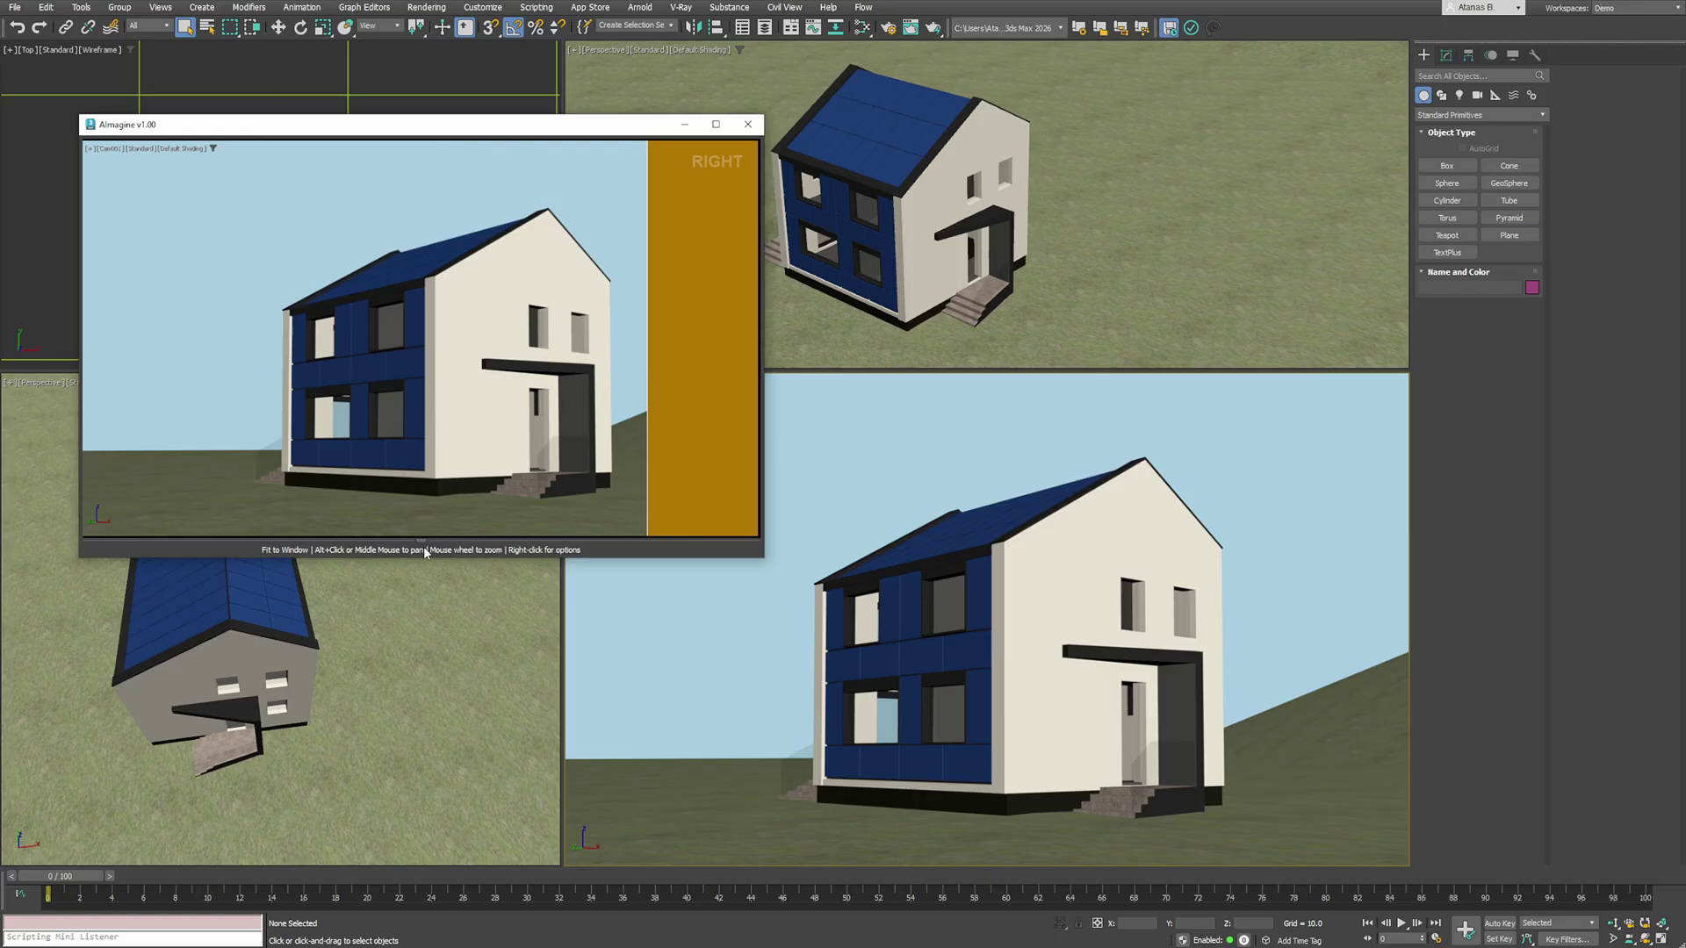
drag(425, 540, 424, 509)
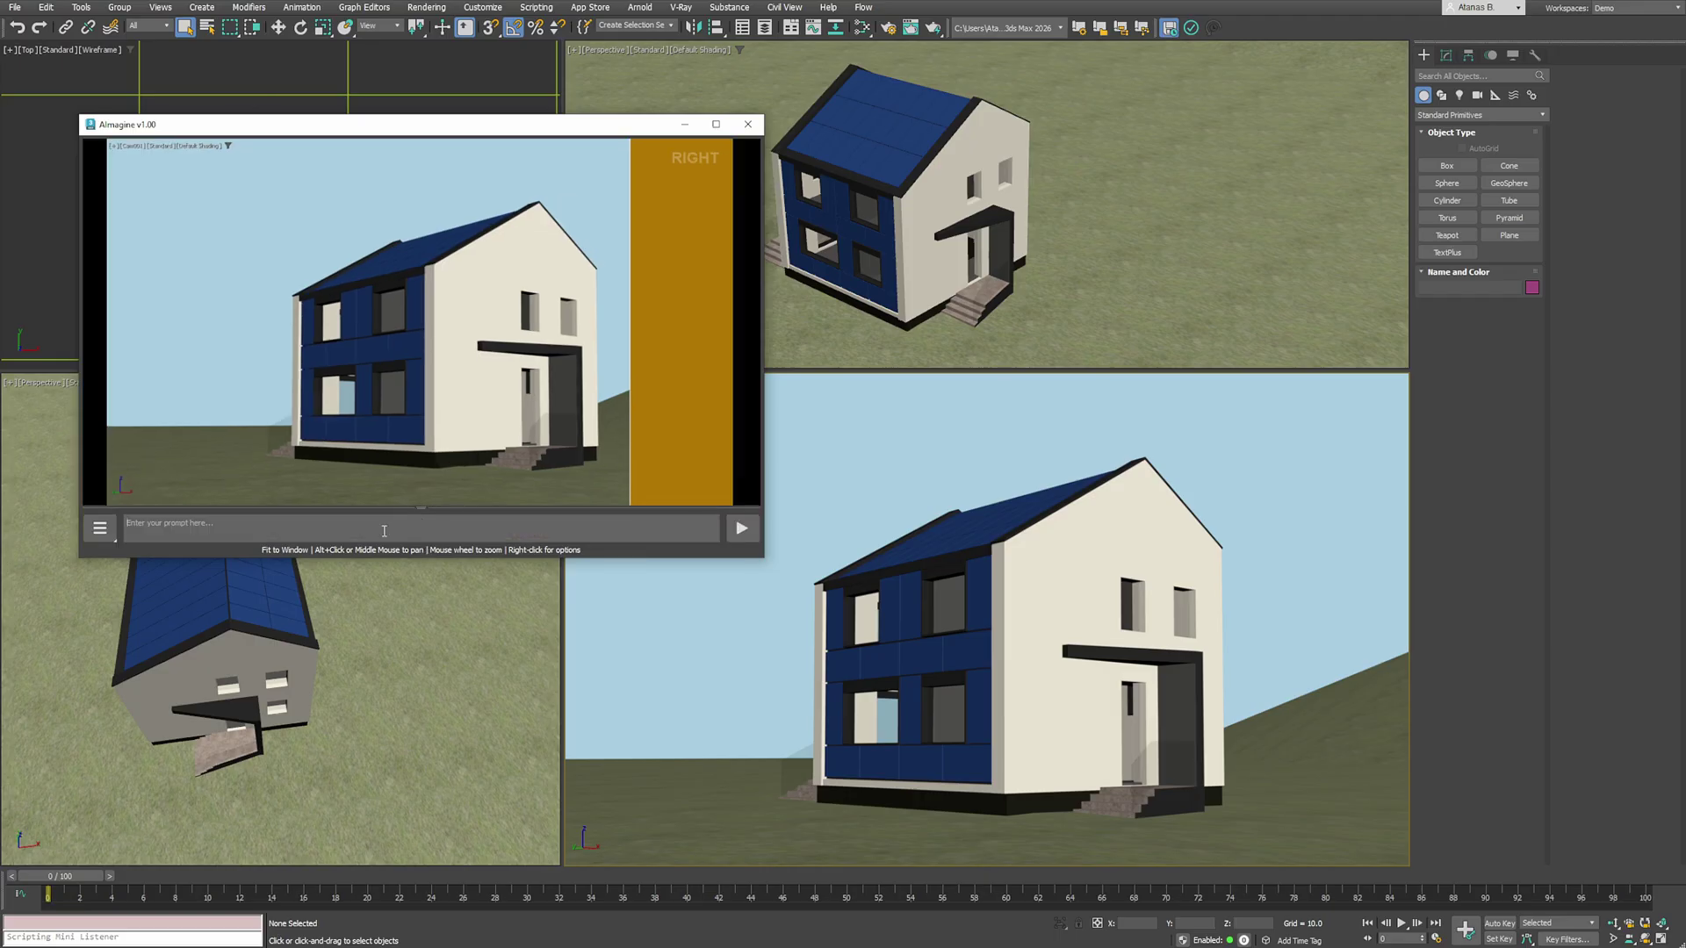
- Select FAL Seedream-4 Image Edit and generate the right image from a prompt for a realistic mountain house photo with alpine trees
right_click(520, 349)
mouse_move(546, 406)
mouse_move(764, 532)
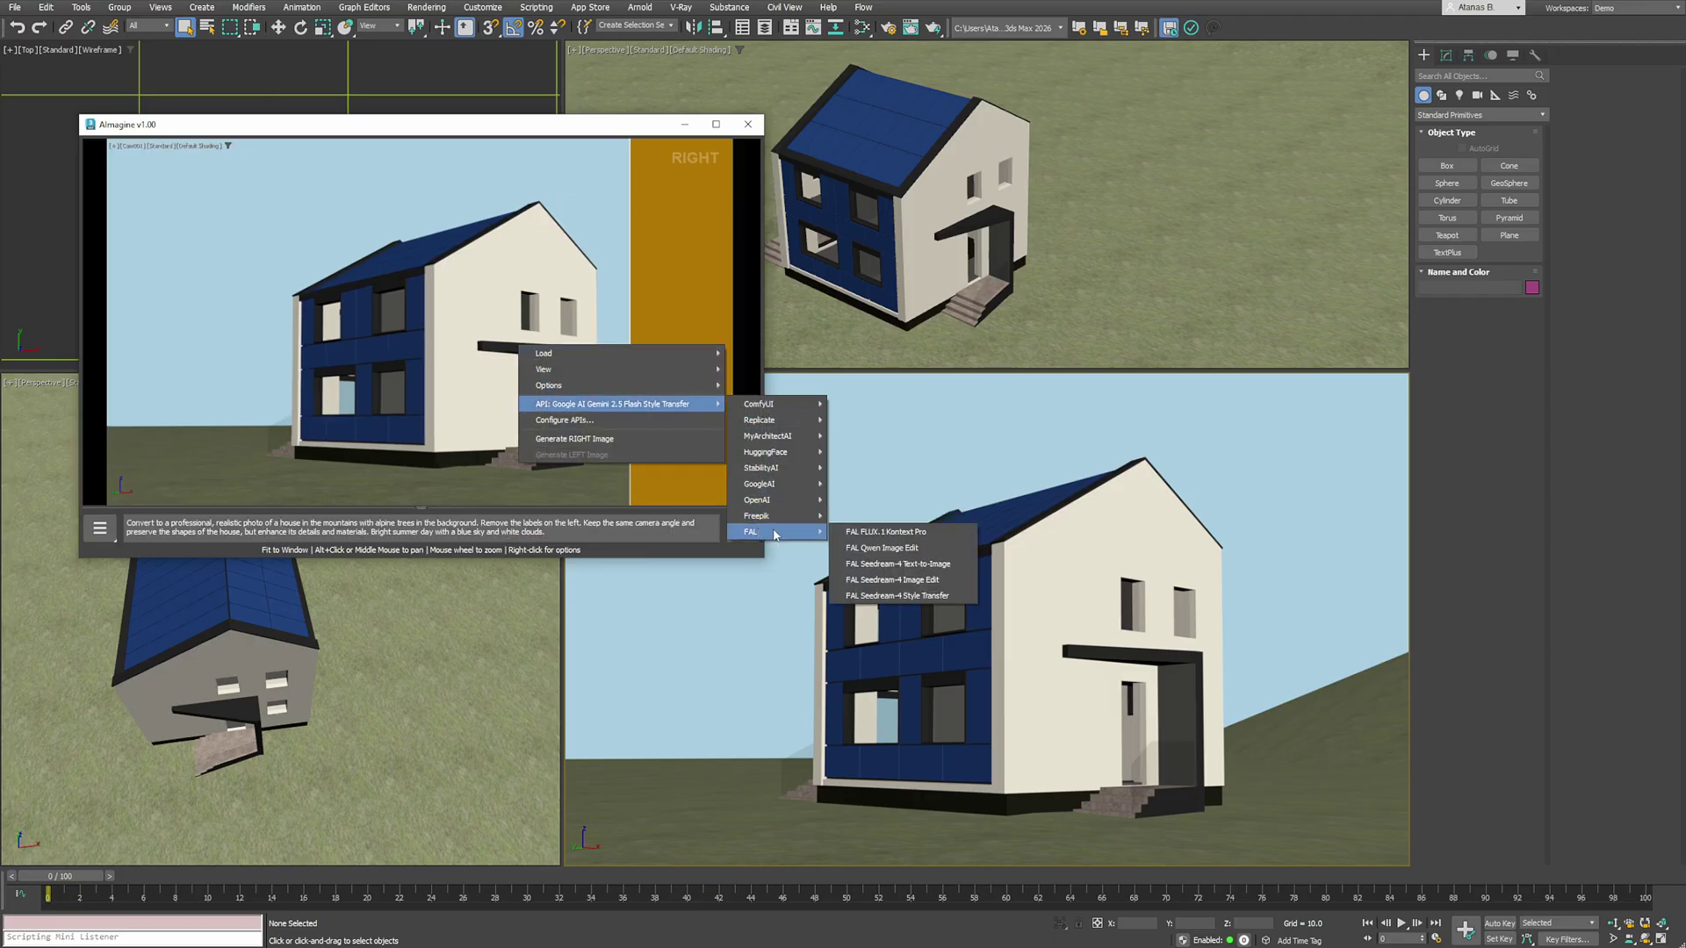
click(882, 583)
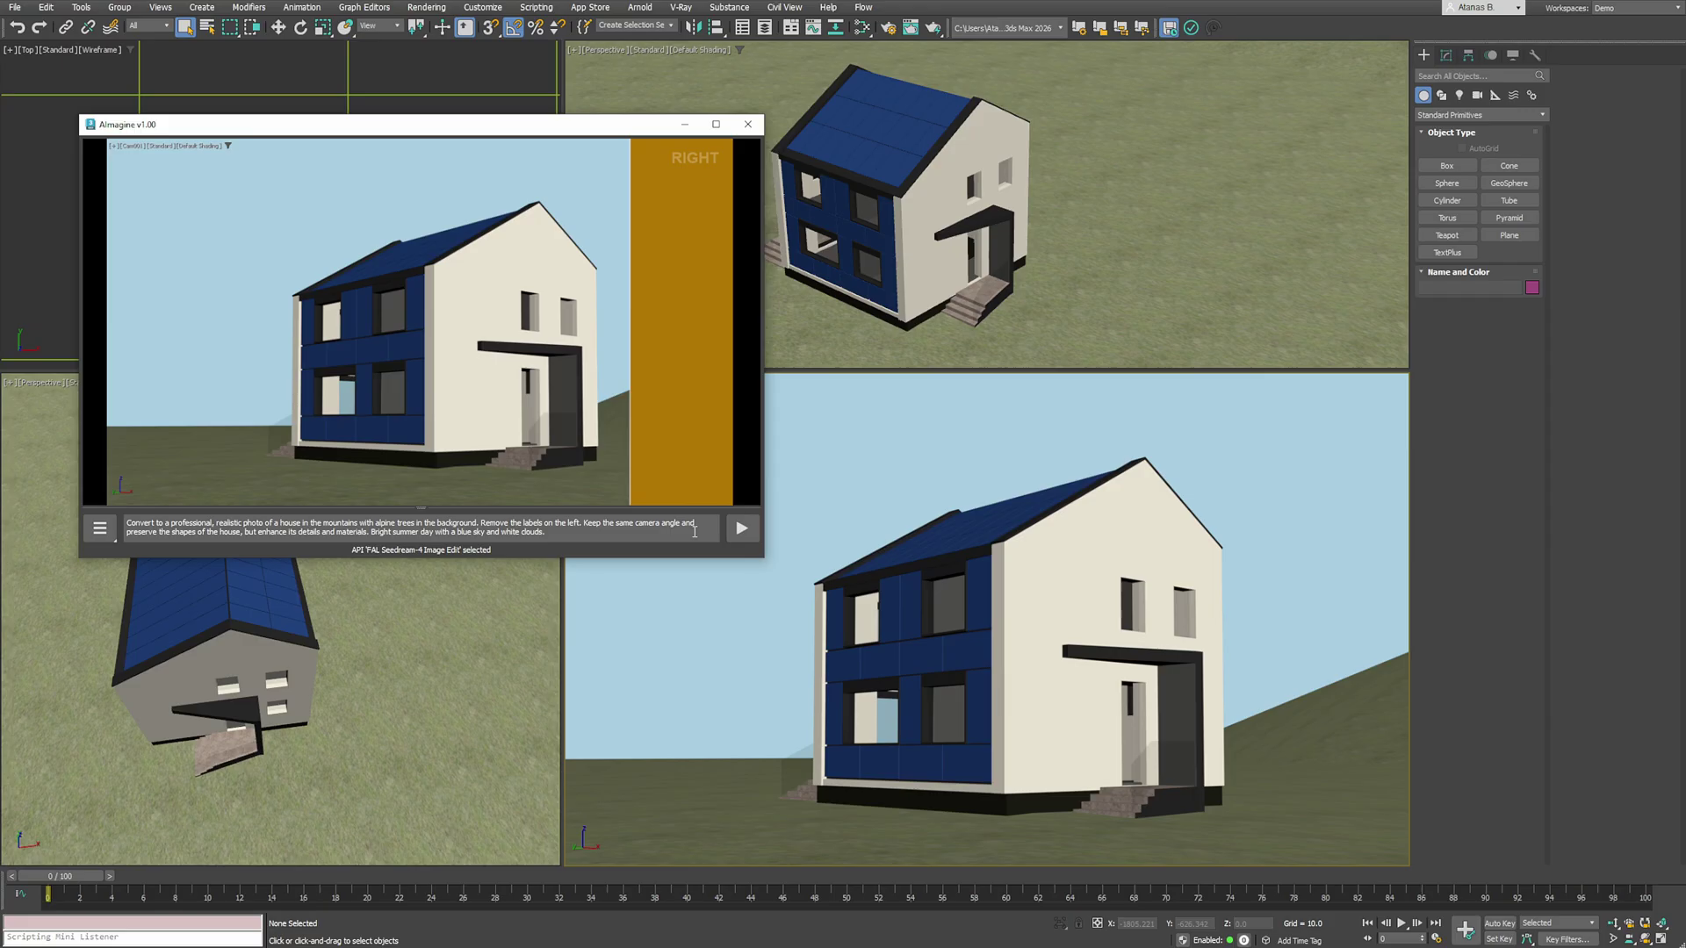
click(742, 530)
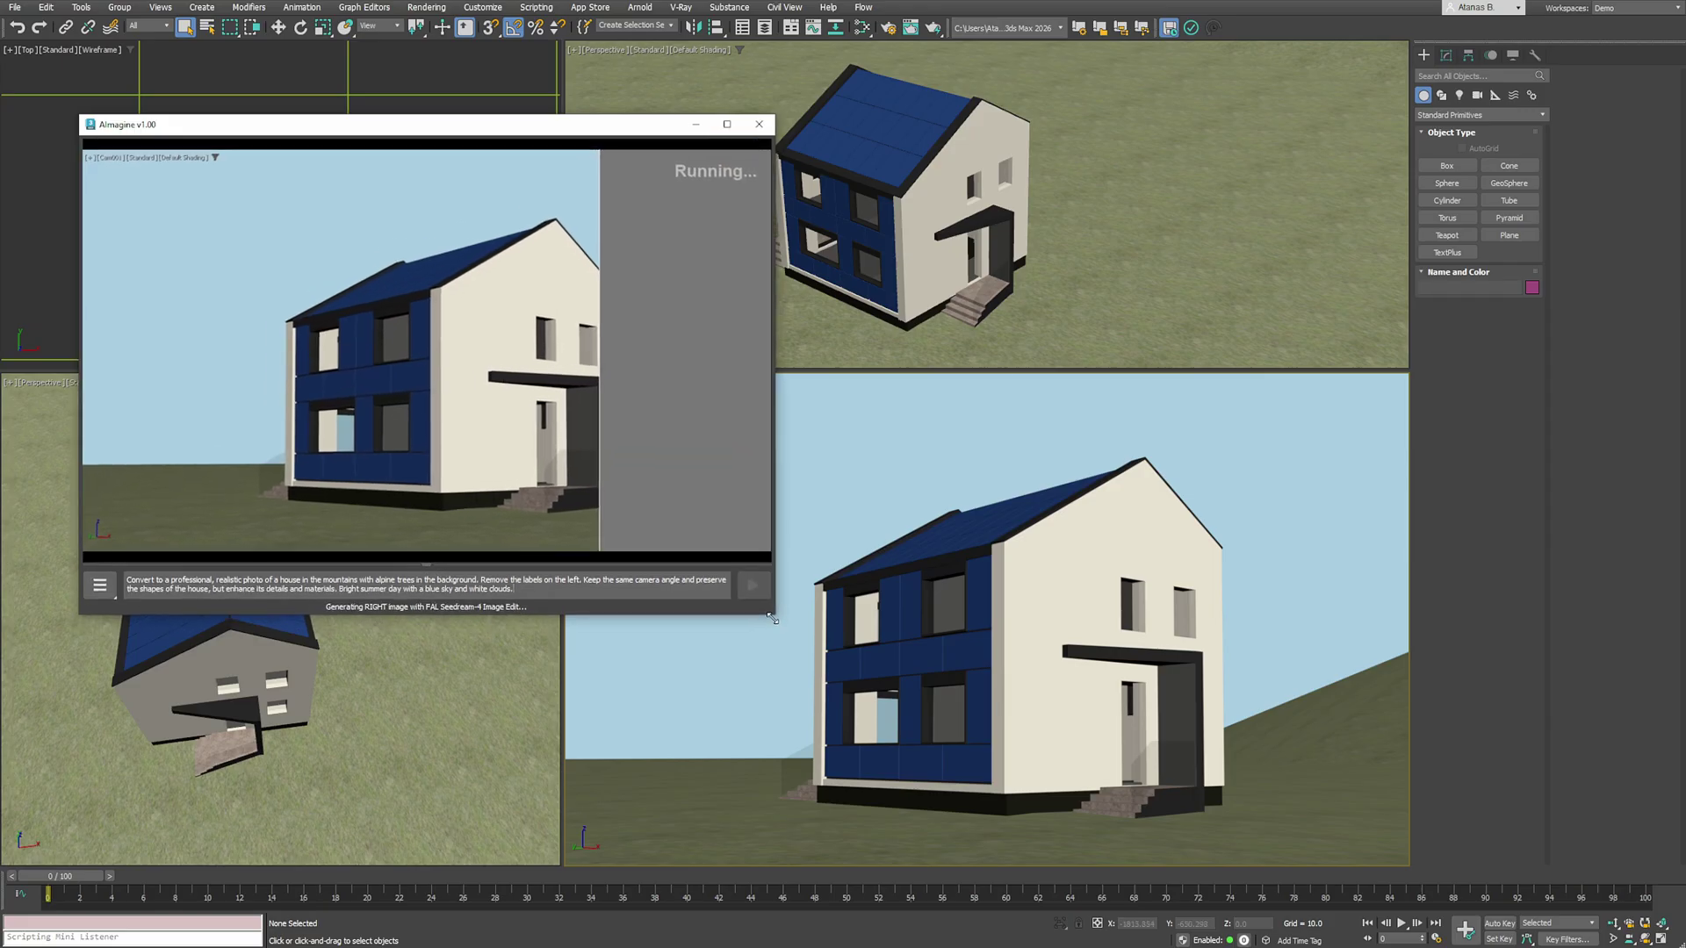
- Orbit the upper perspective view to a lower angle on the house and reveal the full generated mountain image in the comparison
drag(338, 132, 286, 77)
middle_drag(1075, 255, 1080, 307)
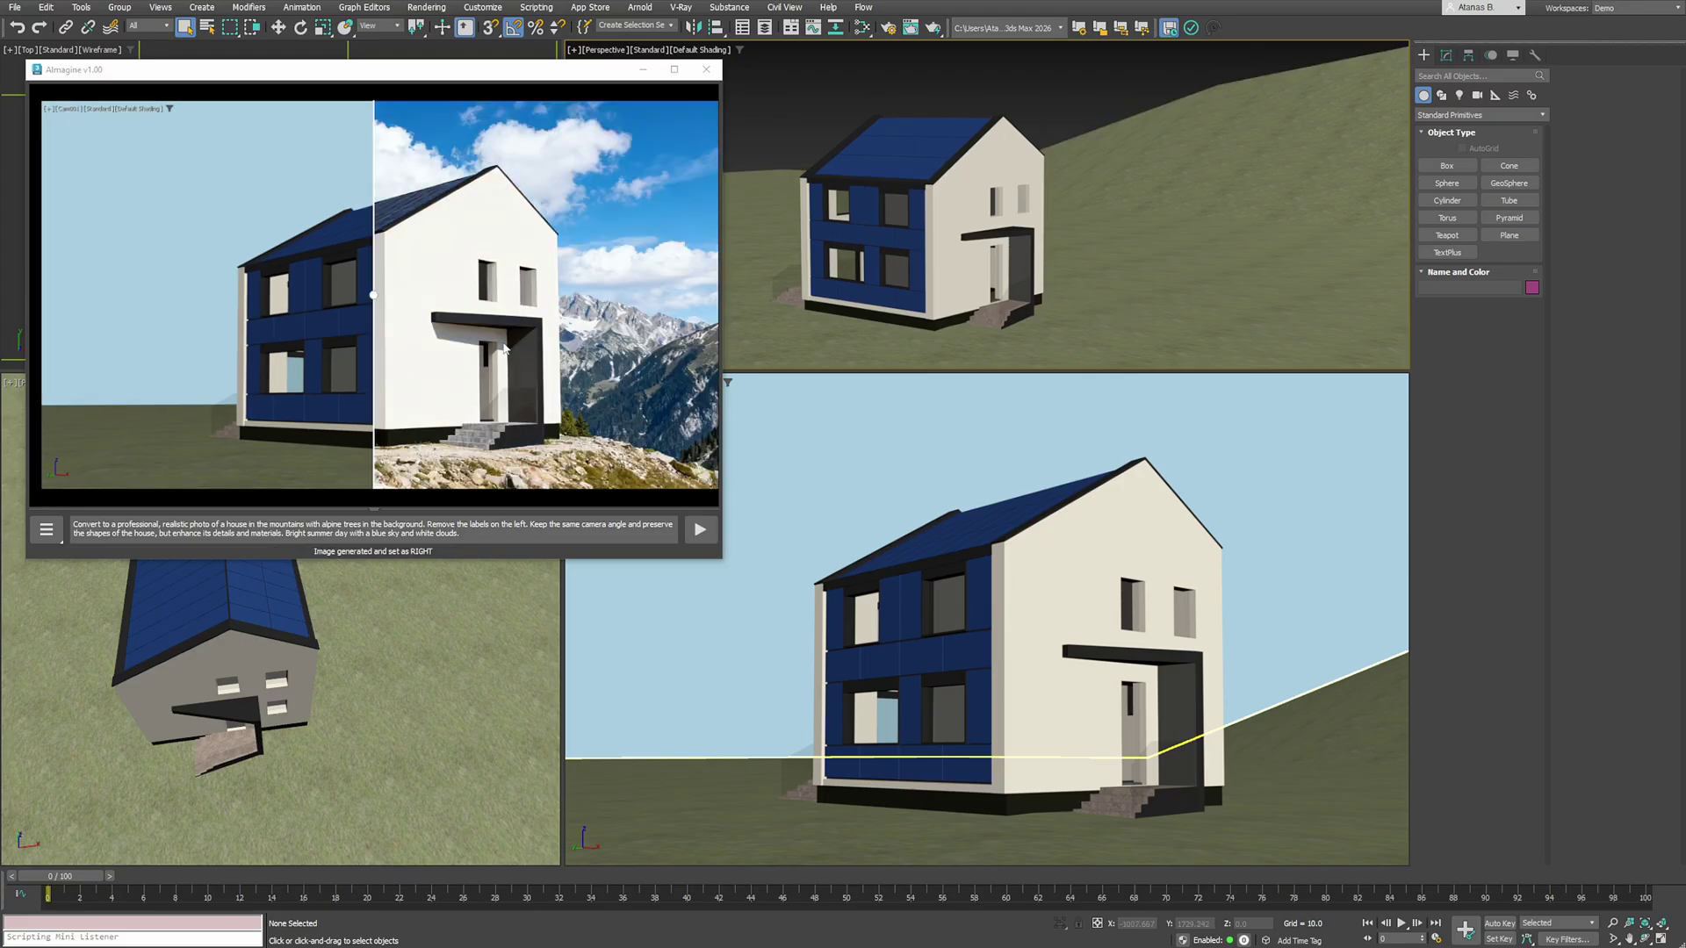
drag(367, 321, 37, 318)
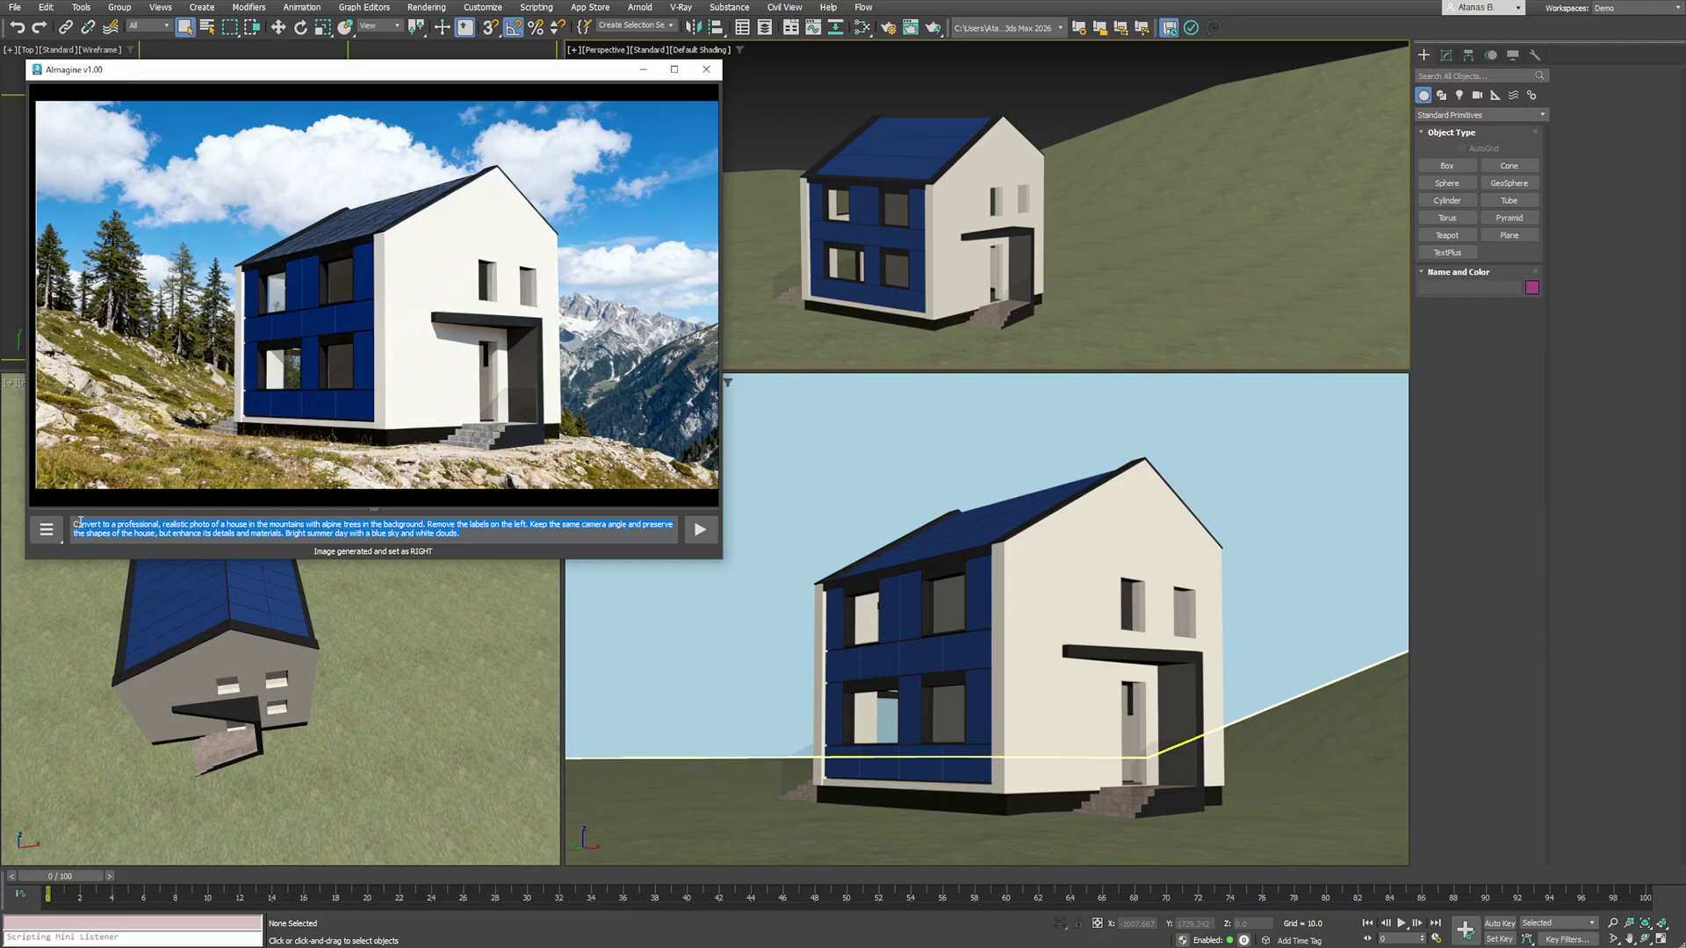
- Generate a left image with the prompt "Add a road in front of the house with a parked car." and enlarge the comparison window
text(Add a road in front of the house with a parked car.)
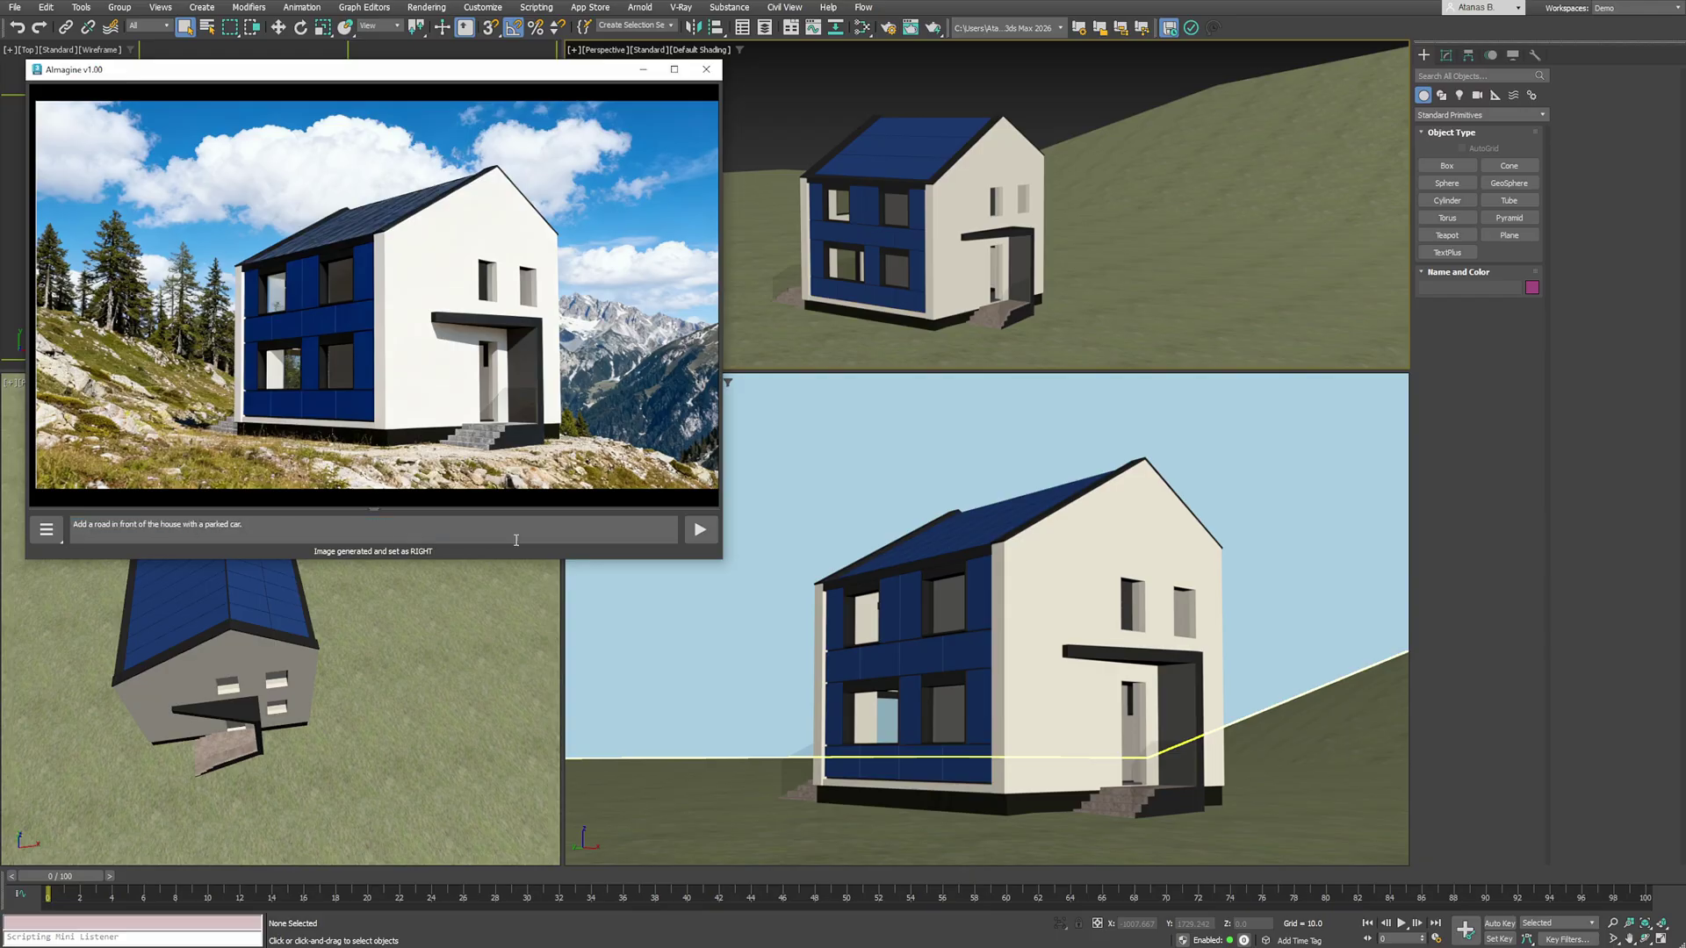
click(697, 532)
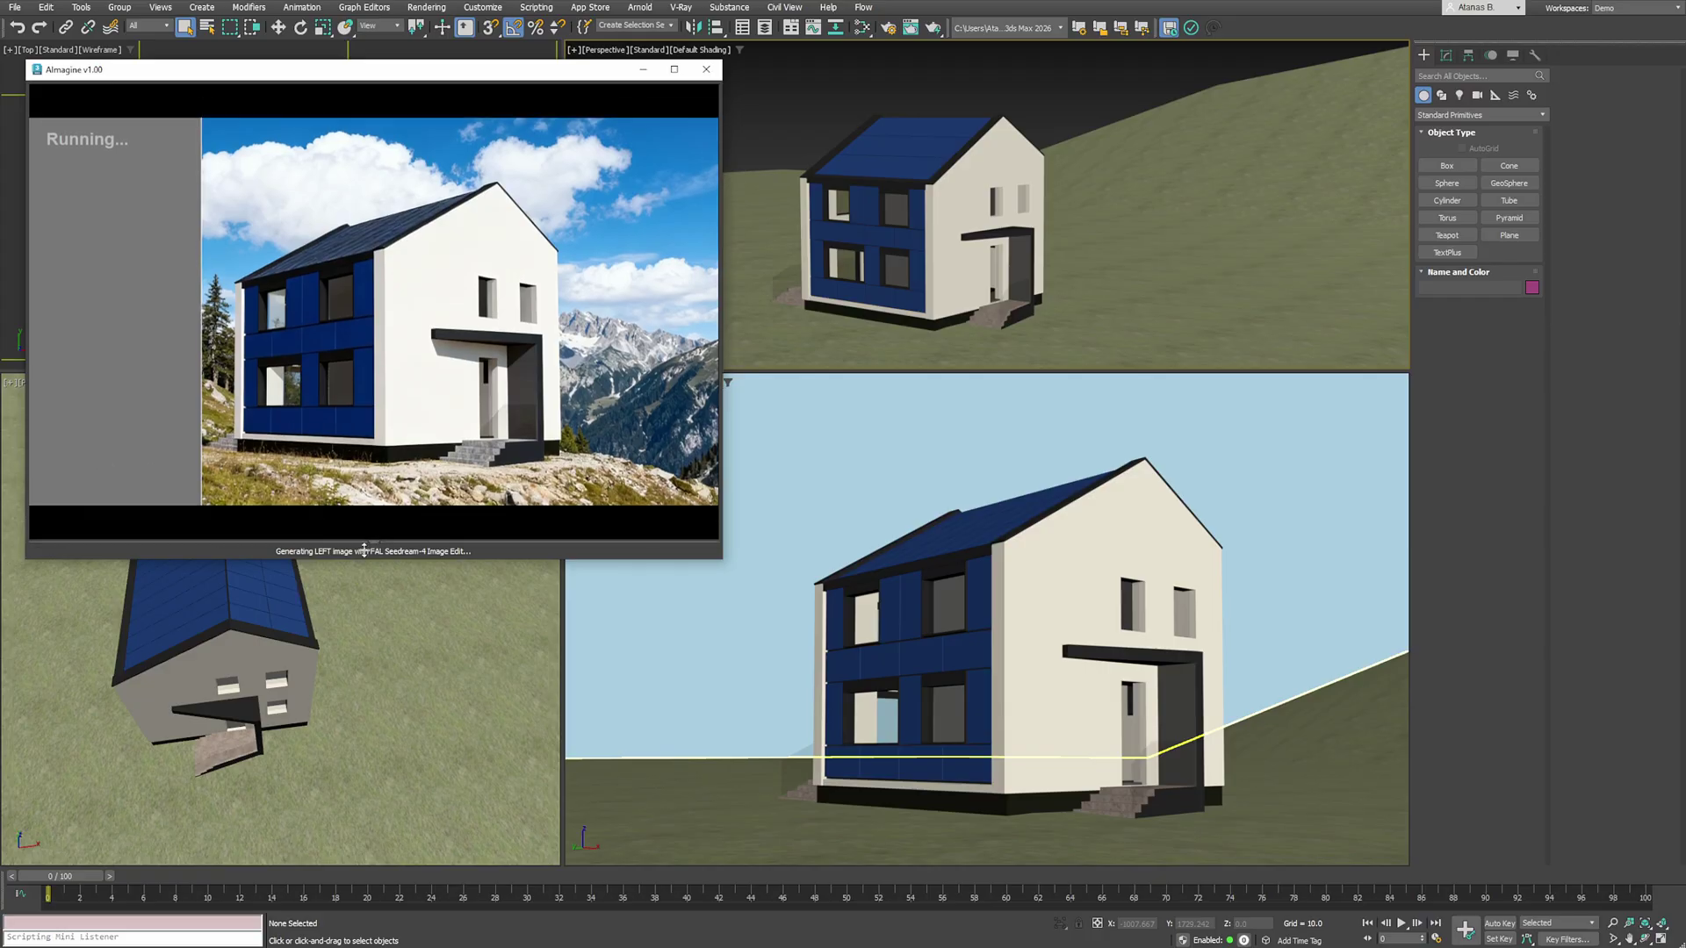
drag(718, 560, 807, 576)
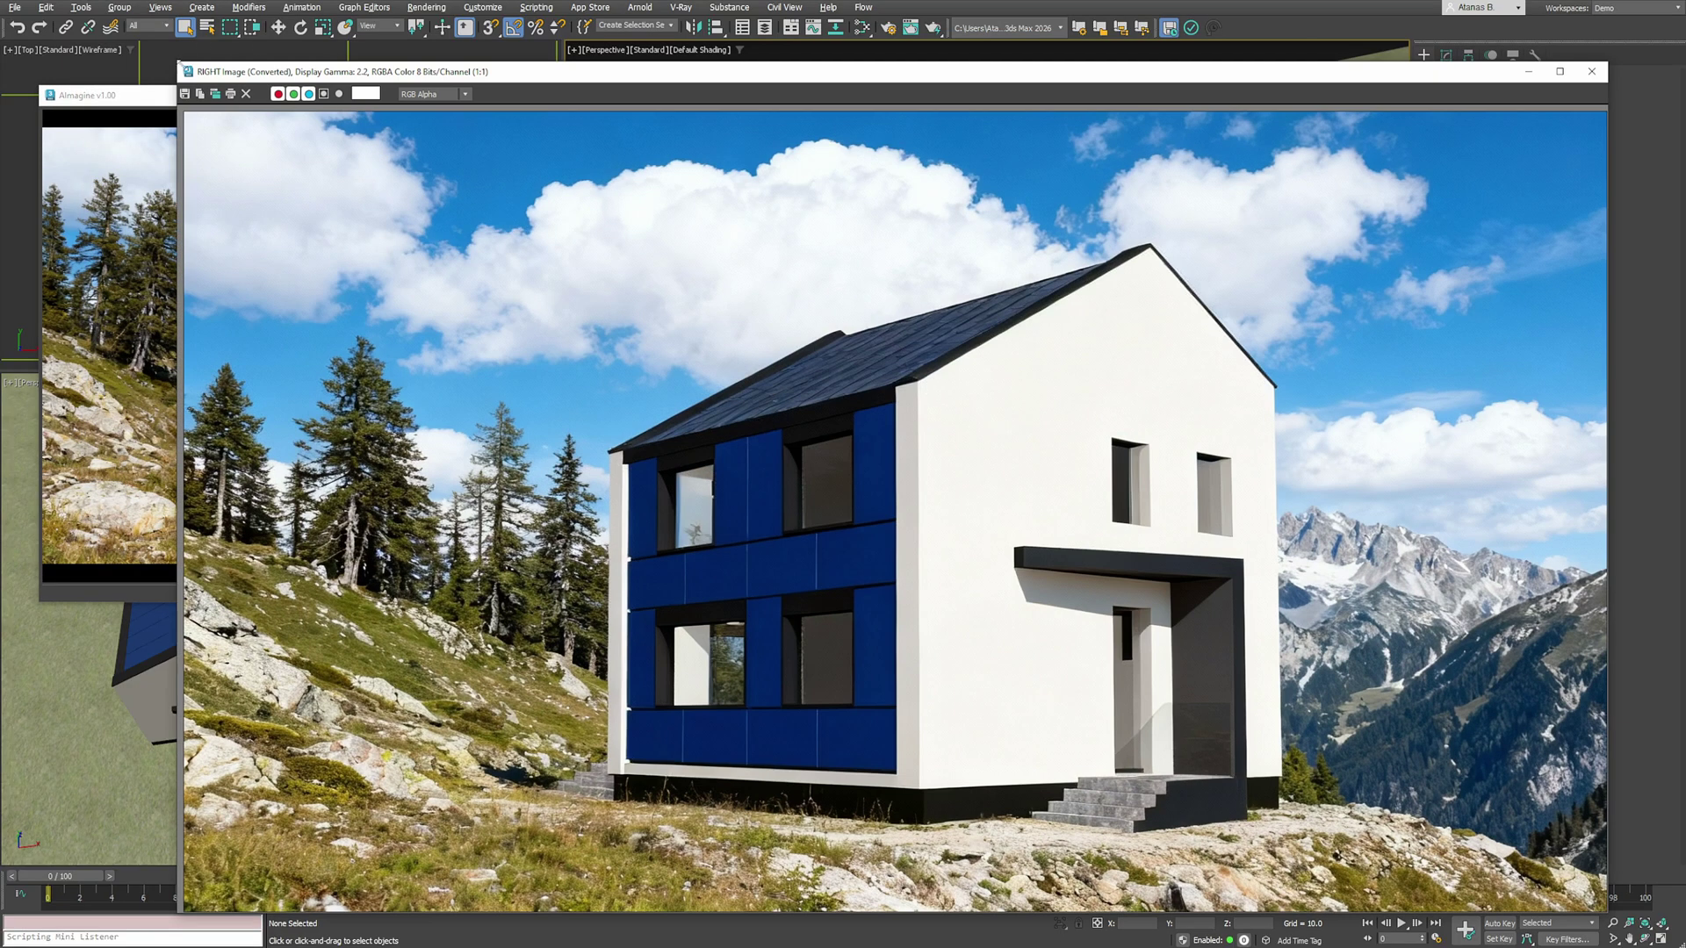
- Show the right mountain image in its own viewer, shrink it to a small zoomed-out preview and park it clear of the comparison
drag(179, 64, 1149, 130)
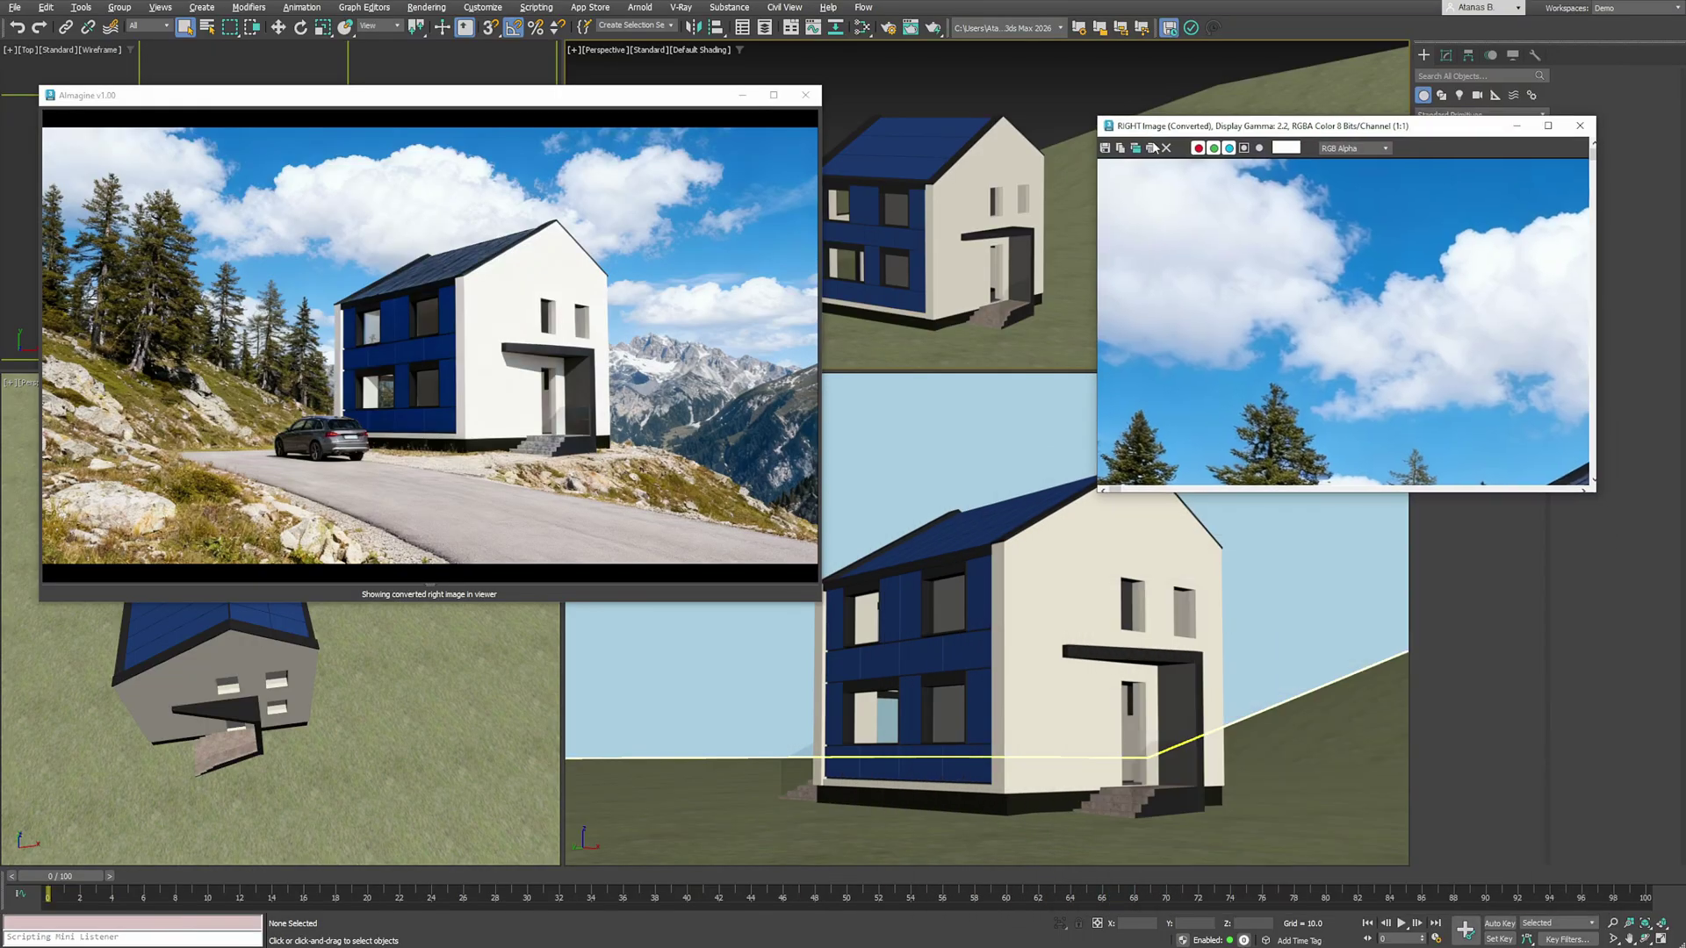
scroll(1273, 333, down, 2)
scroll(1273, 334, up, 1)
scroll(1273, 334, down, 1)
drag(1104, 497, 1195, 388)
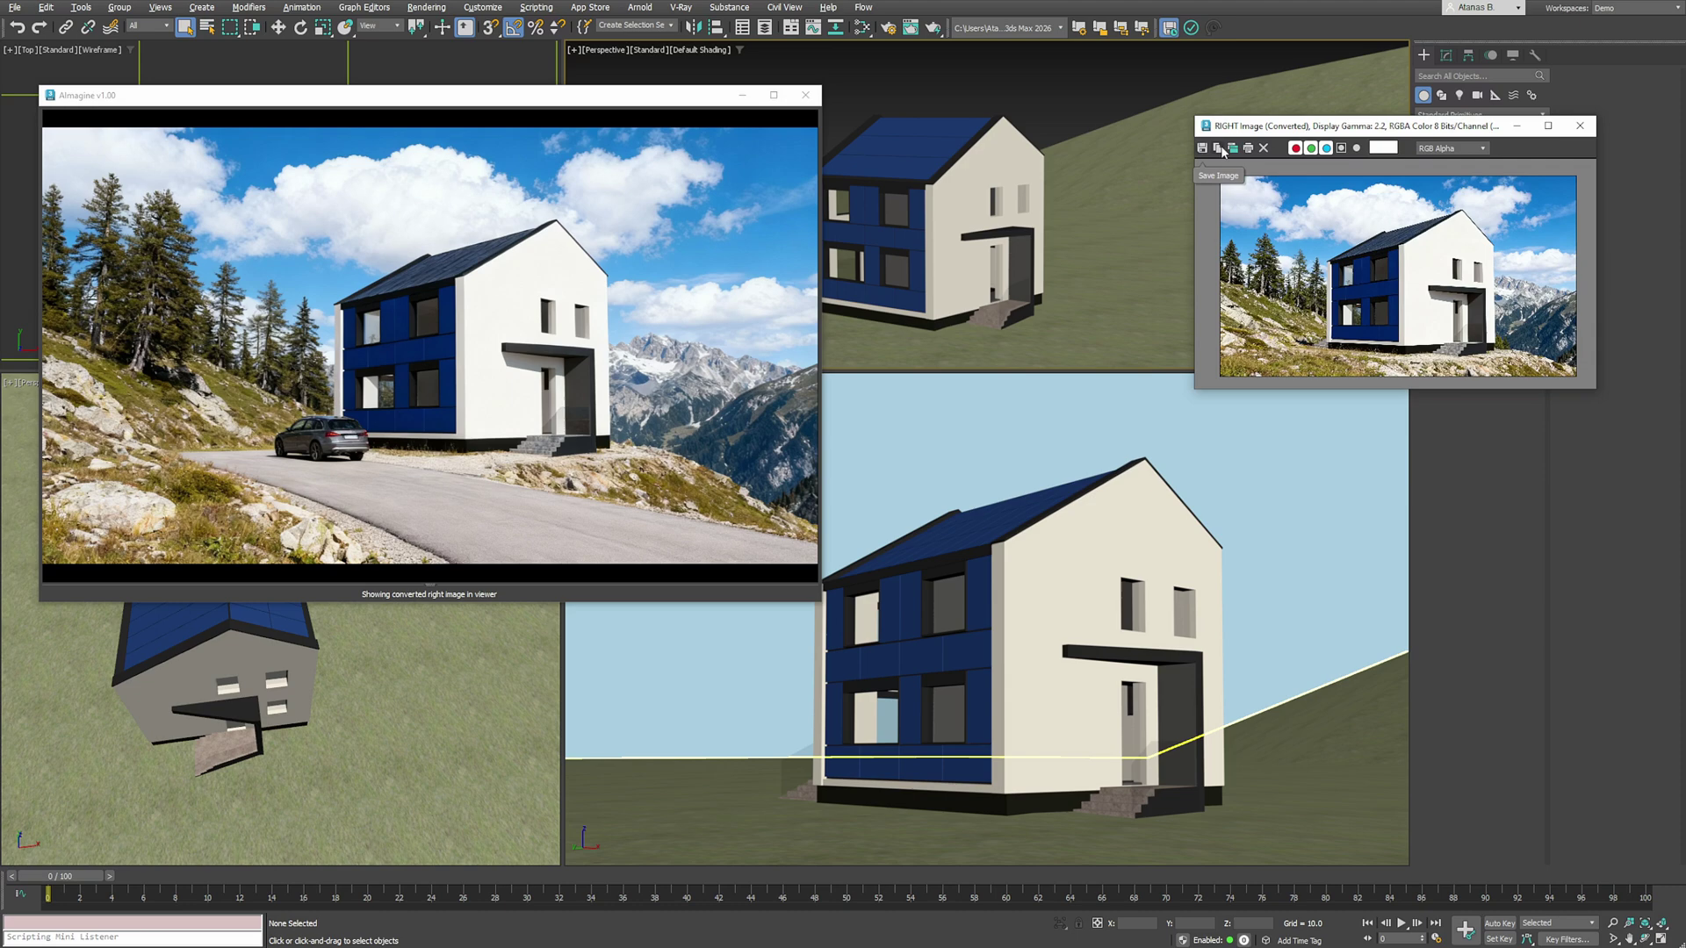
drag(1297, 132, 1377, 35)
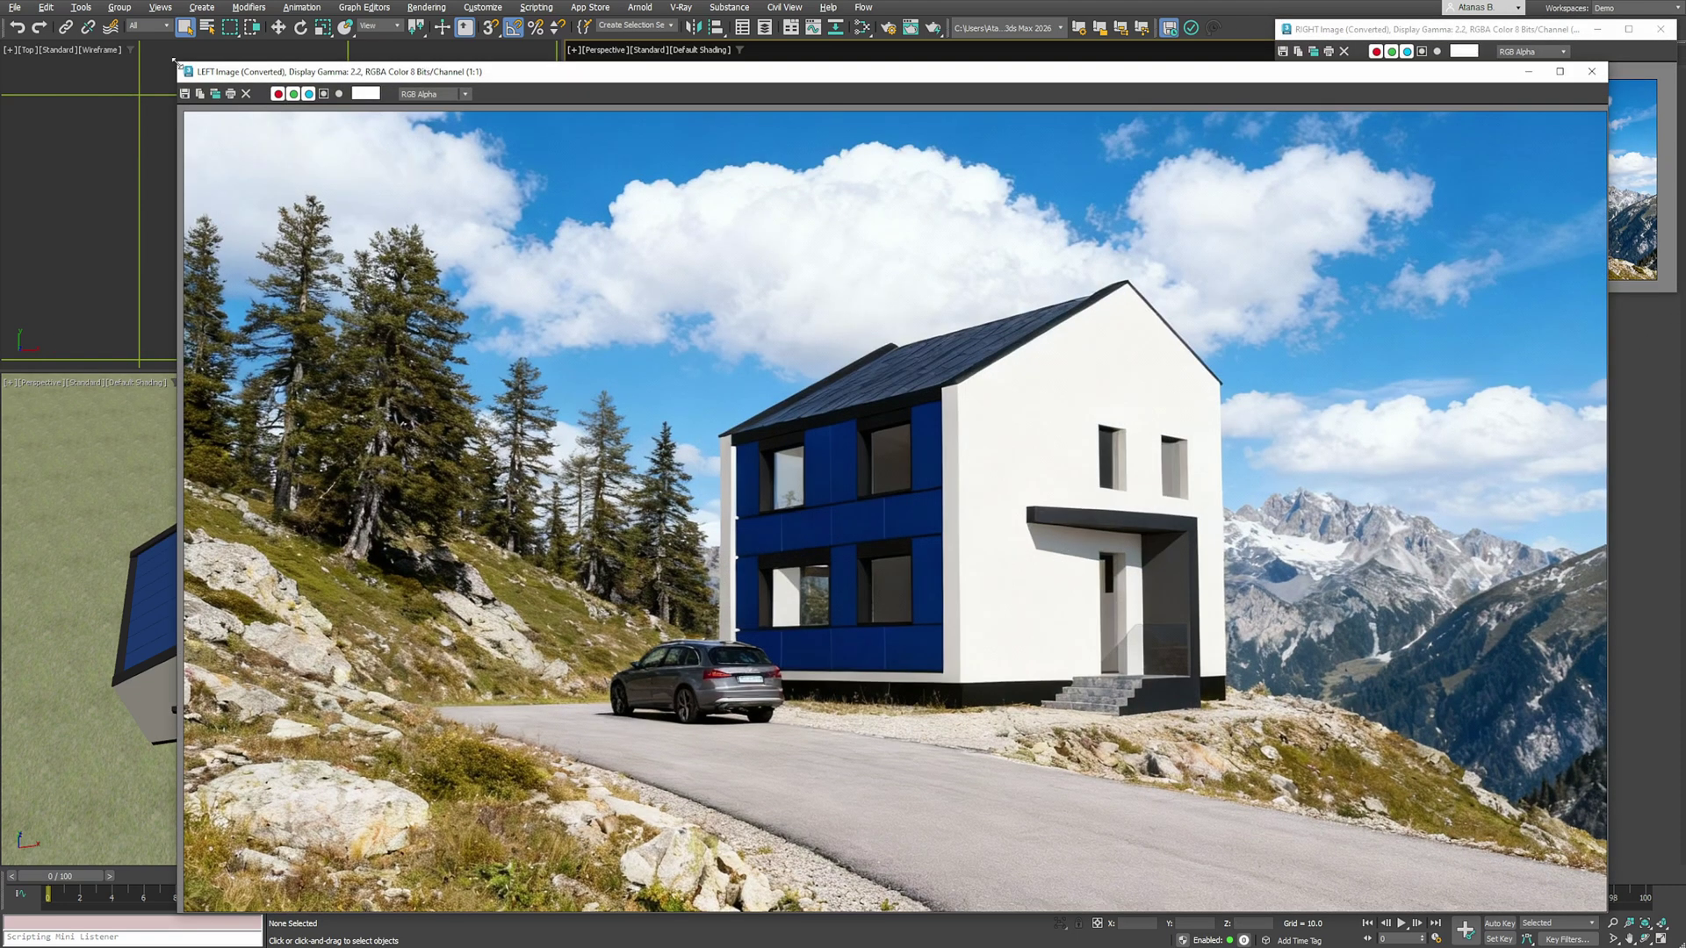
- Shrink the separate viewer of the left road-and-car image to a small preview and align it below the mountain preview
drag(173, 61, 1238, 590)
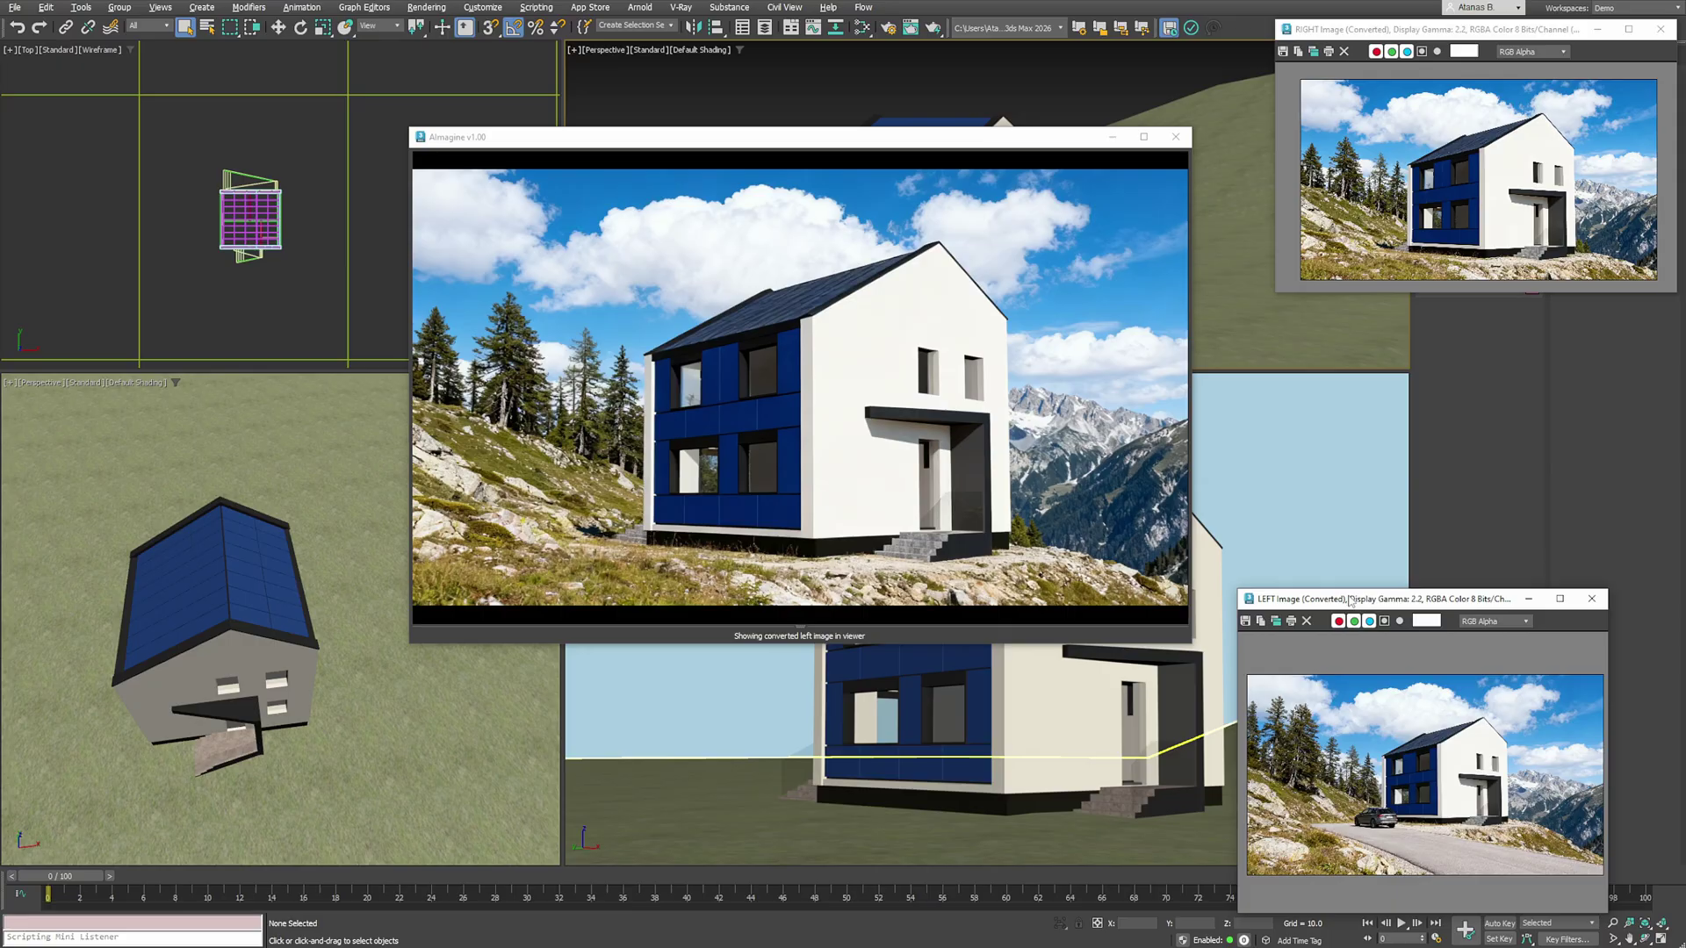
drag(1350, 599, 1410, 313)
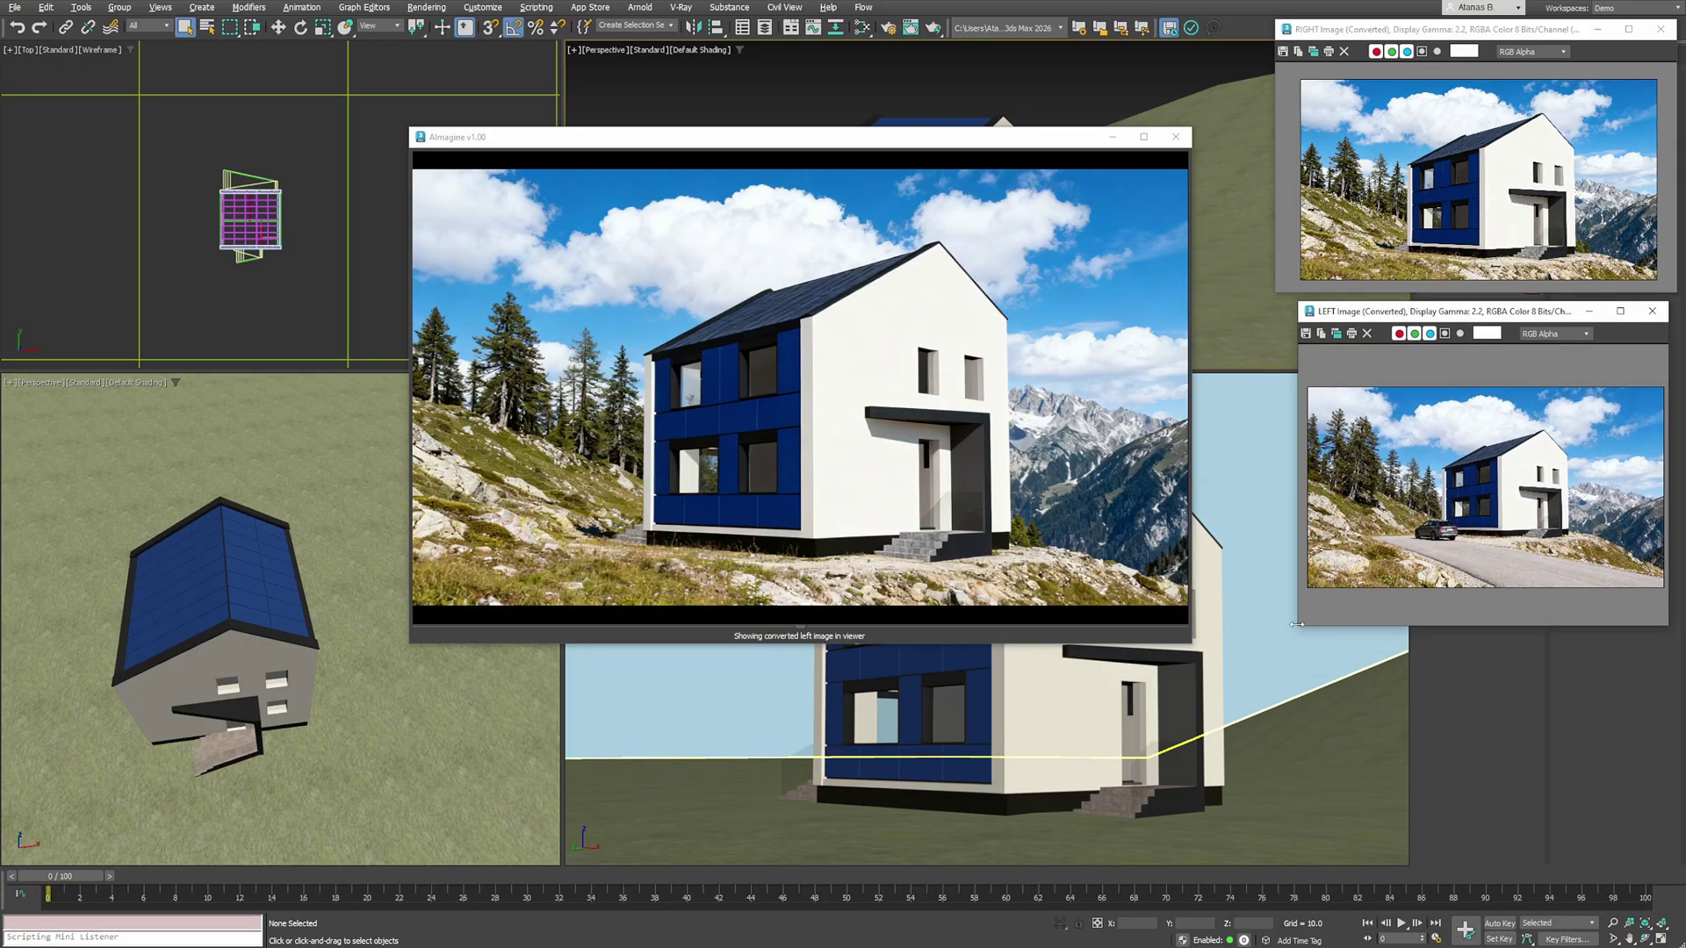
drag(1300, 624, 1287, 571)
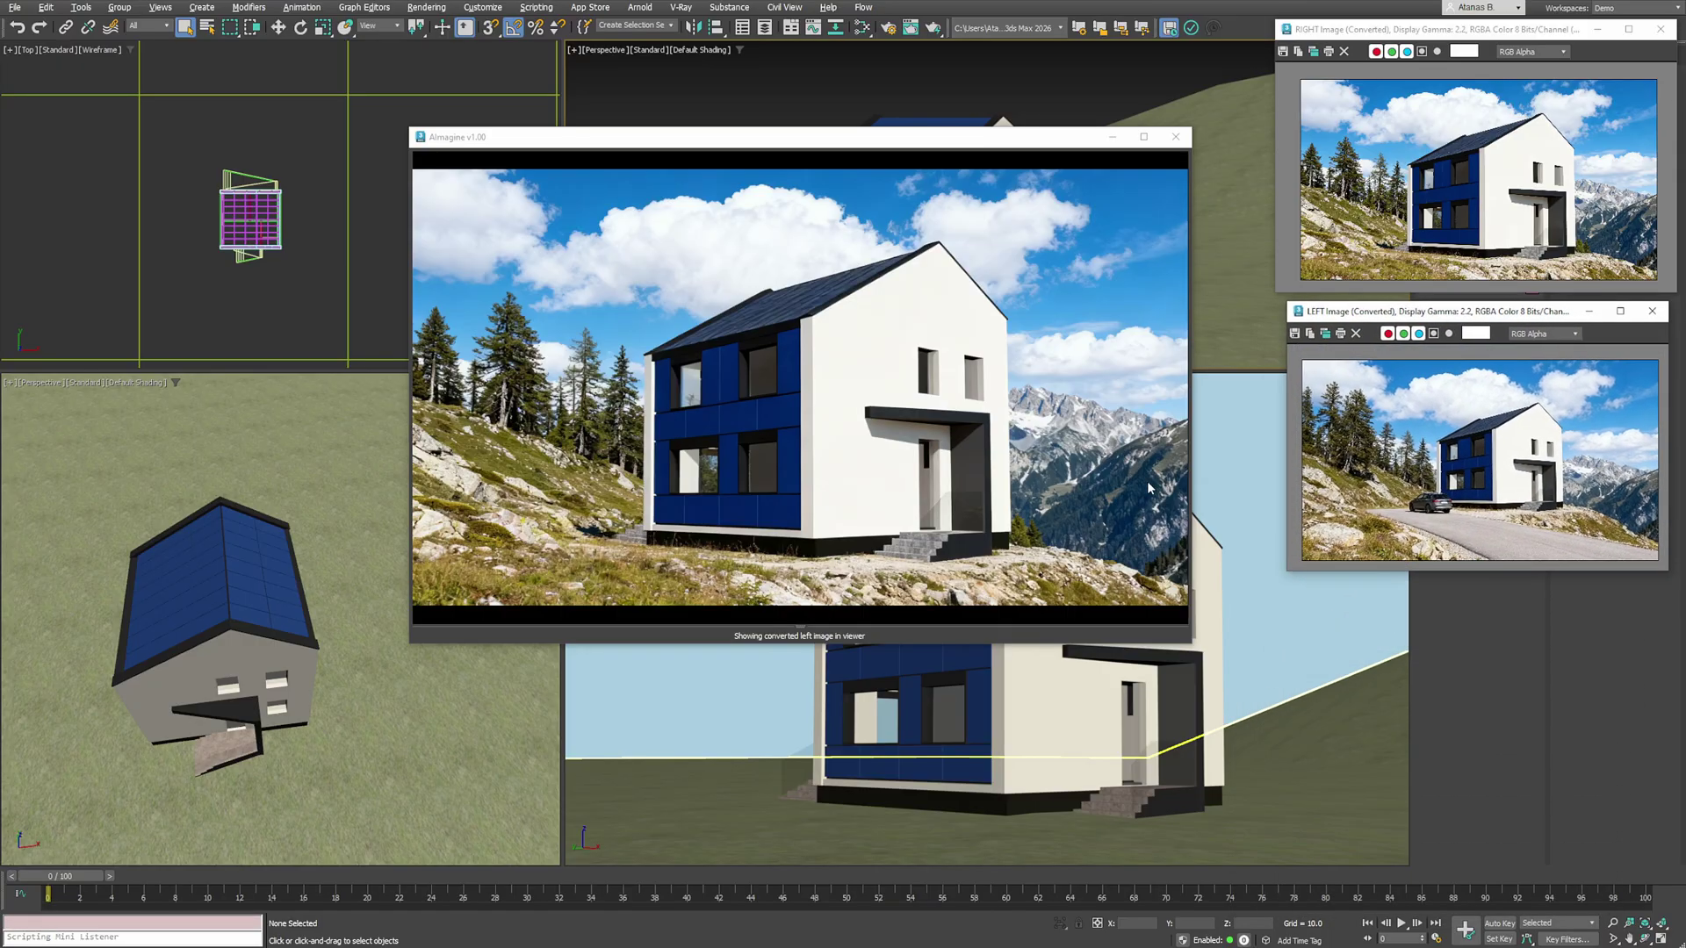
- Generate a right image from the road-and-car scene with the prompt "convert to winter" and fit the comparison window to the image
drag(727, 146, 430, 145)
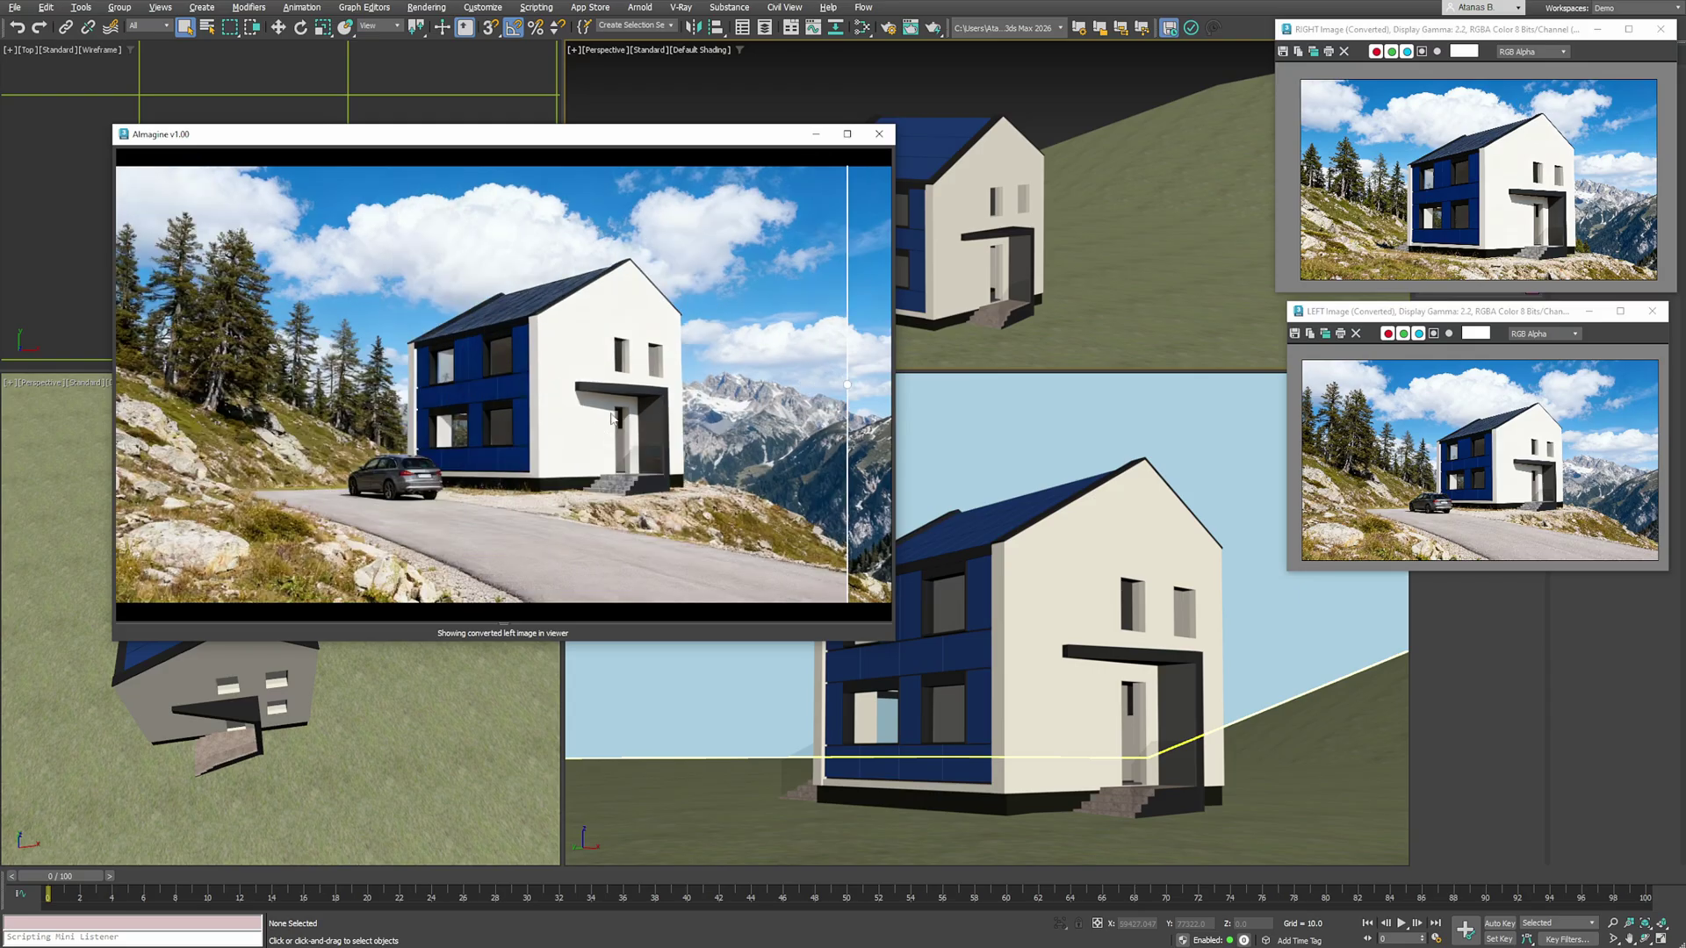
click(539, 484)
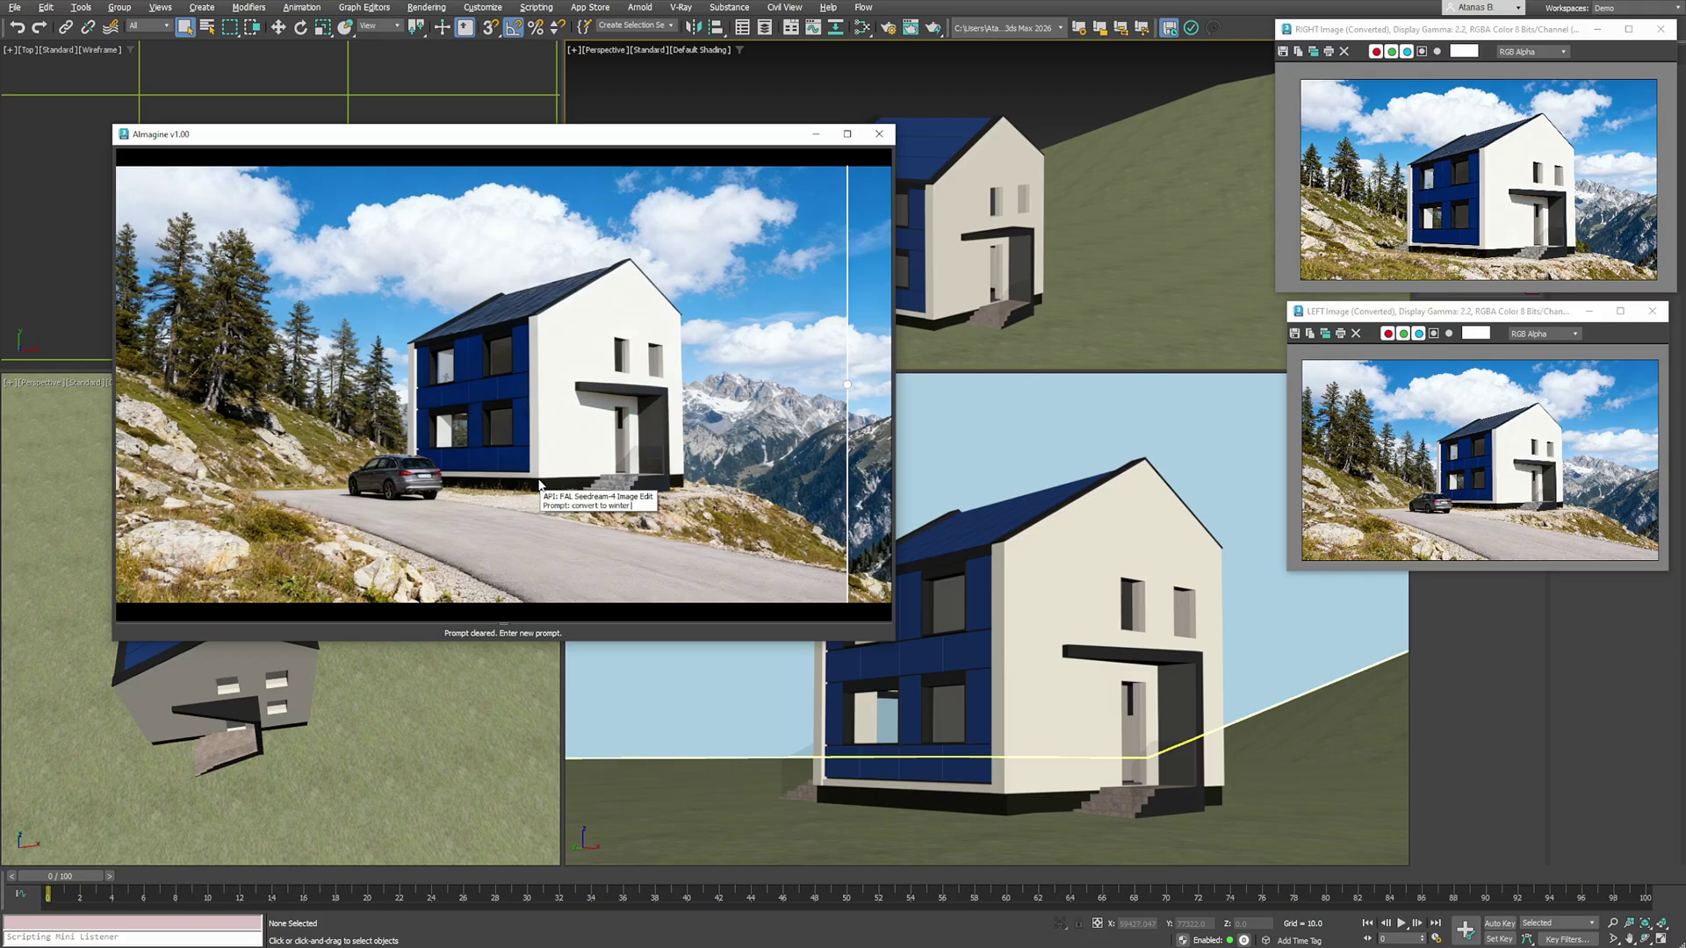
key(Return)
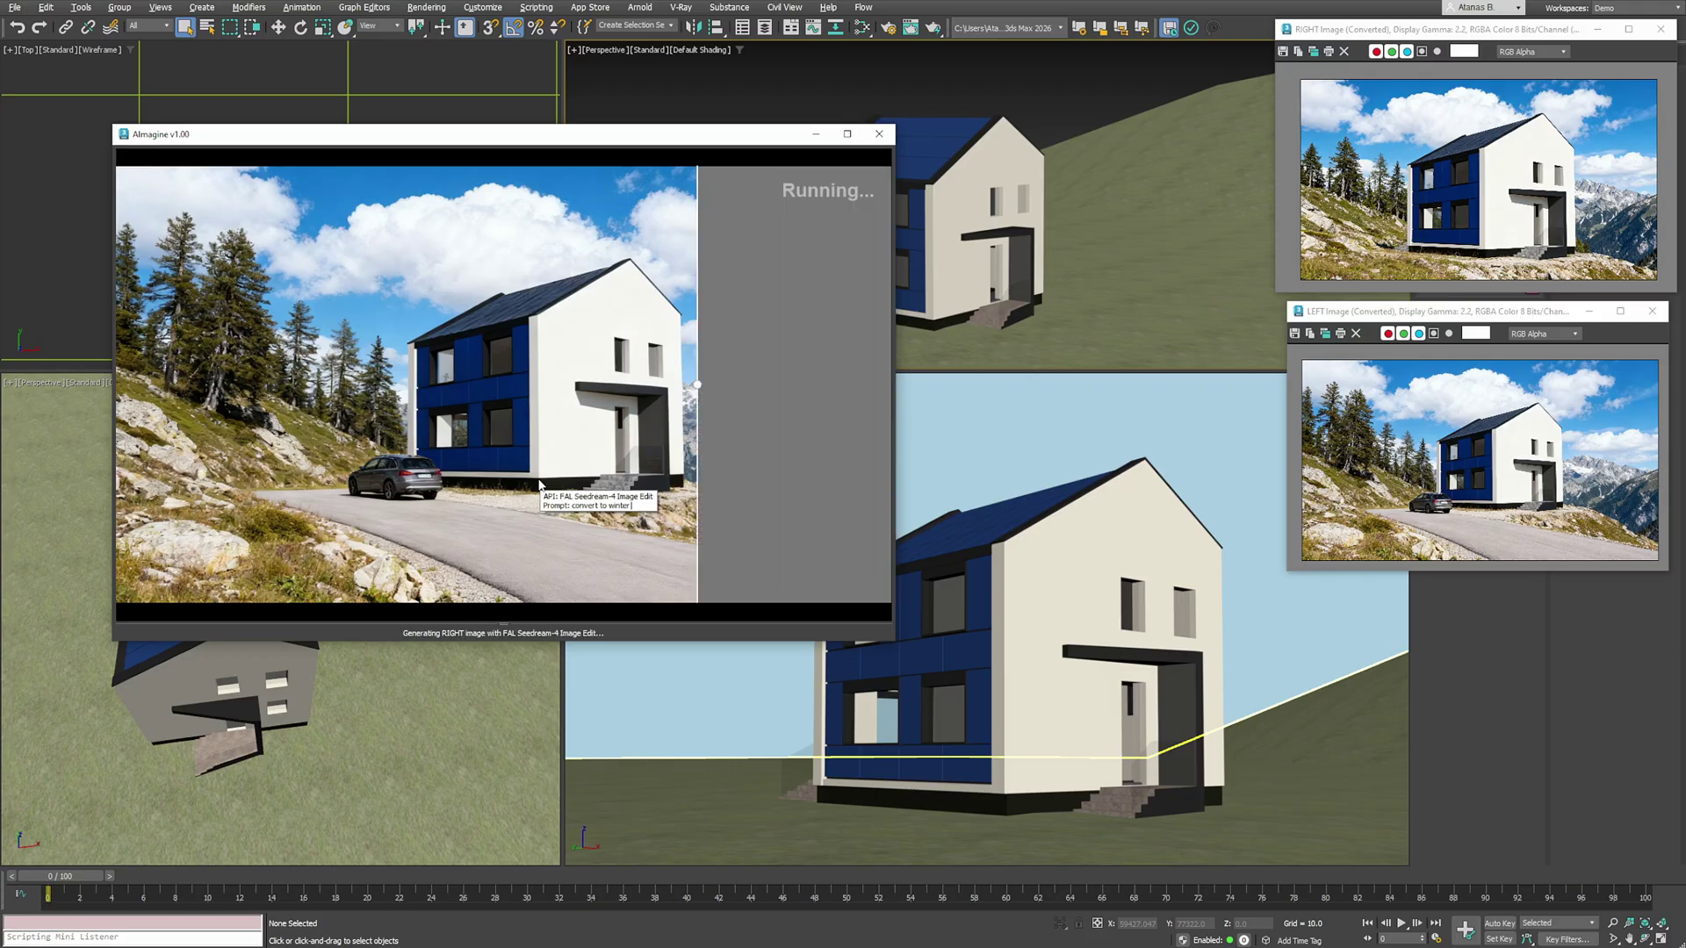
drag(892, 640, 896, 614)
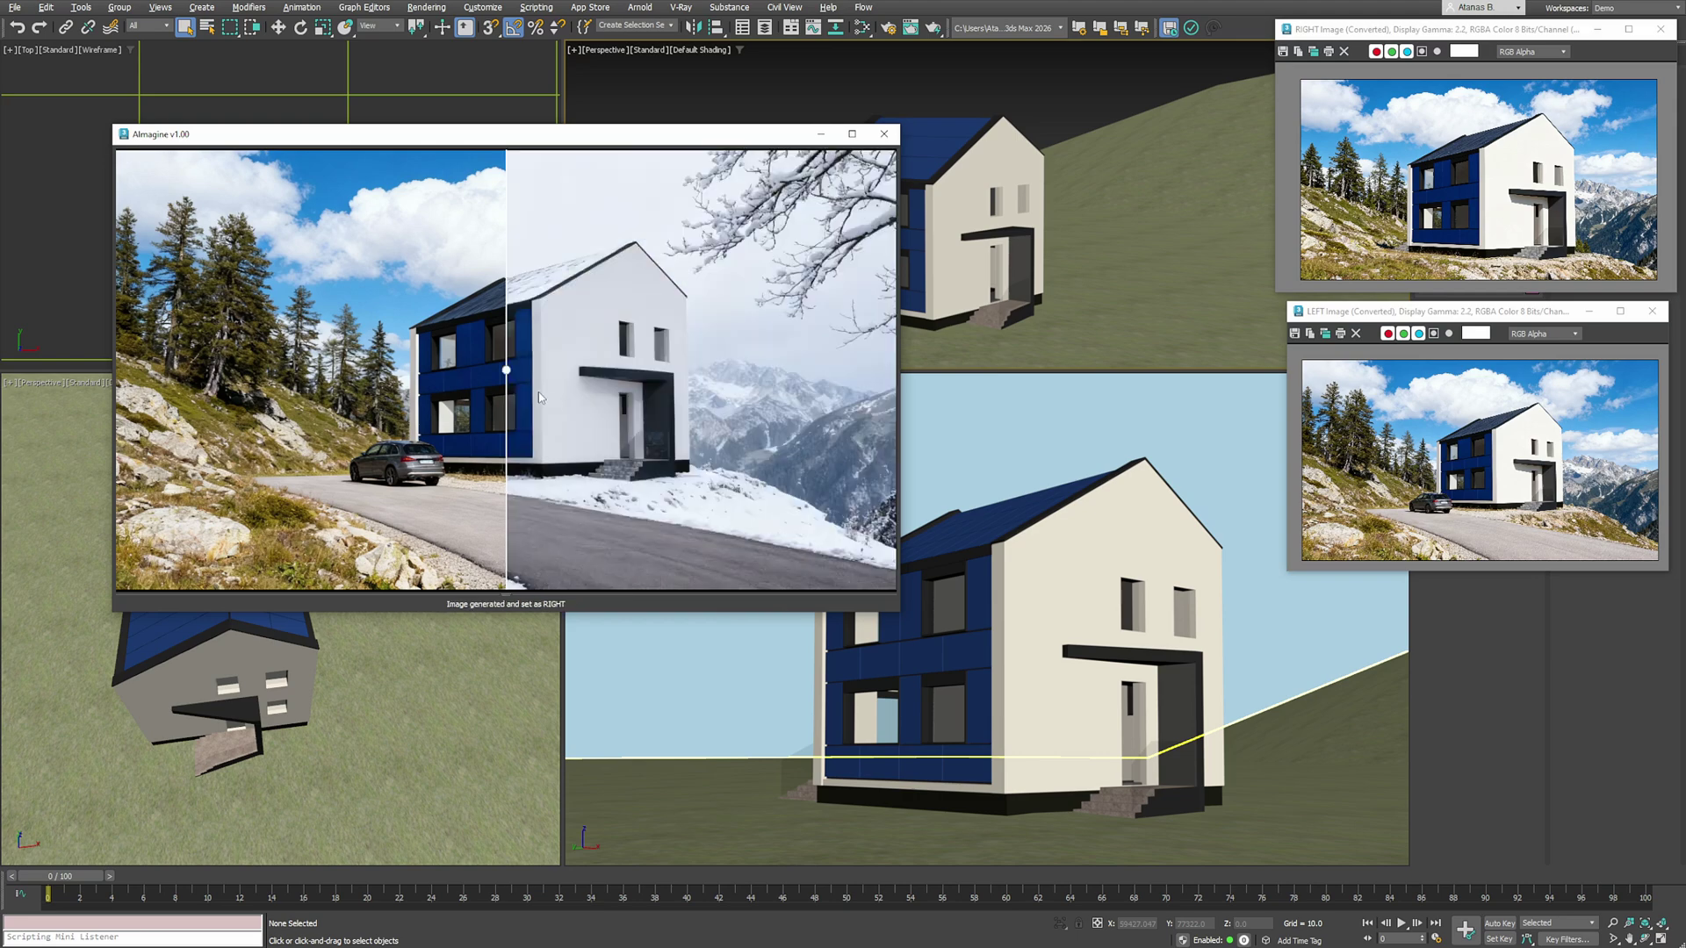
- Compare the summer and winter images, then show the winter image in its own viewer as a small preview below the others
drag(130, 388, 1018, 430)
drag(289, 75, 165, 18)
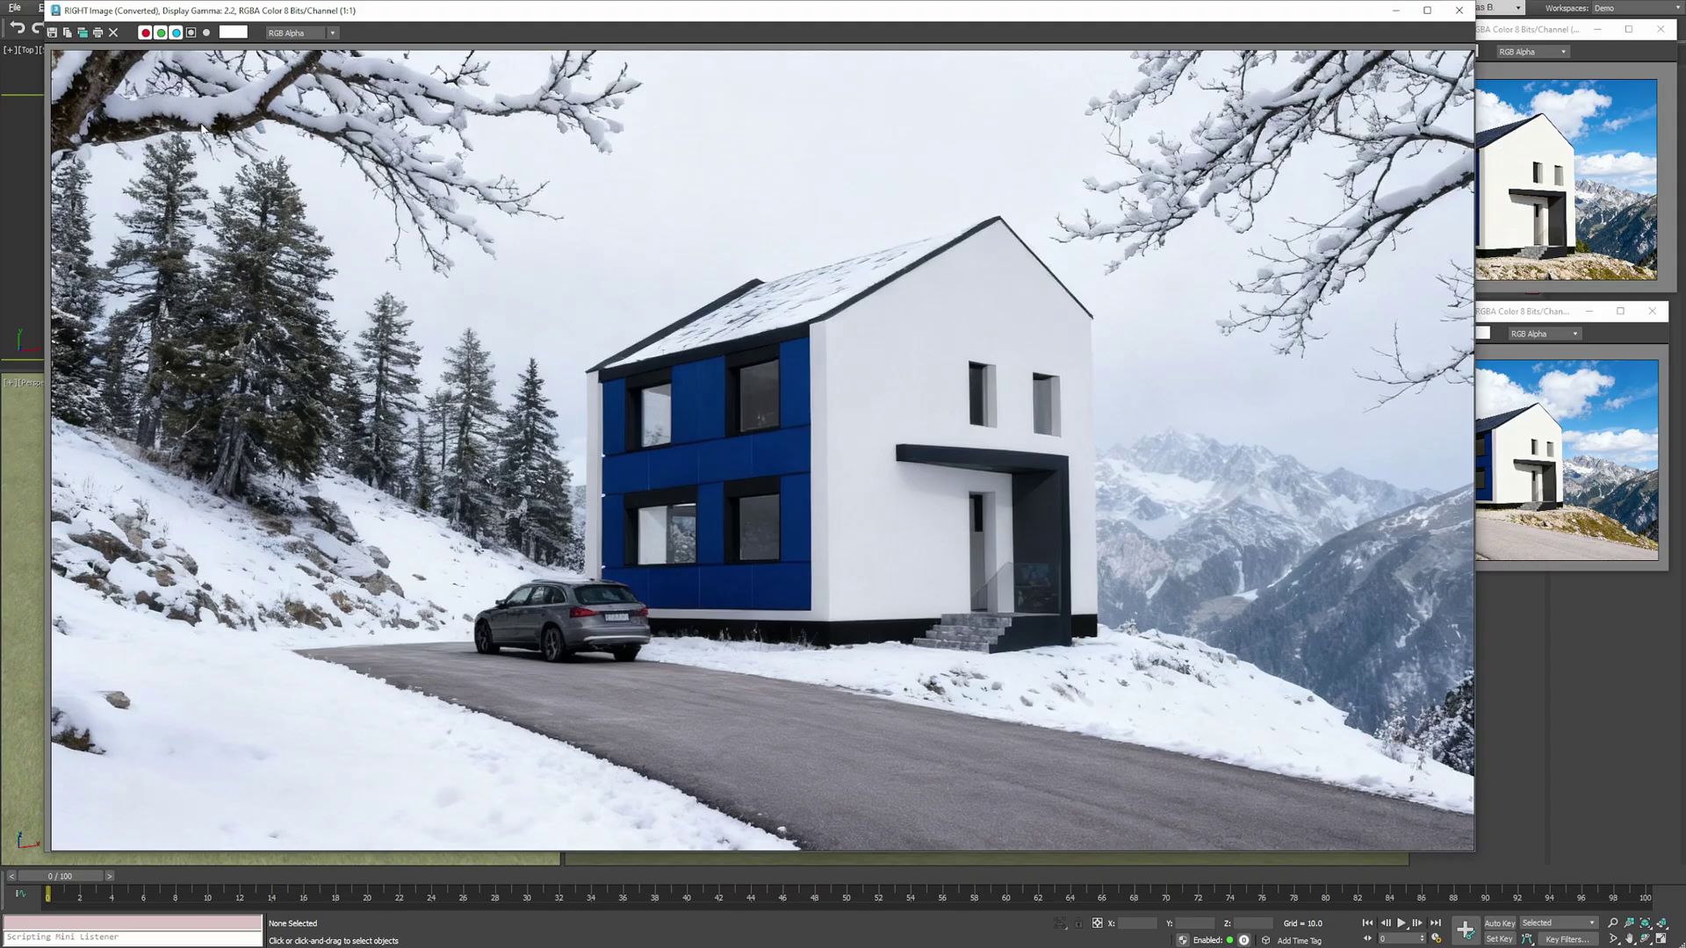
scroll(720, 424, down, 2)
drag(47, 5, 1365, 596)
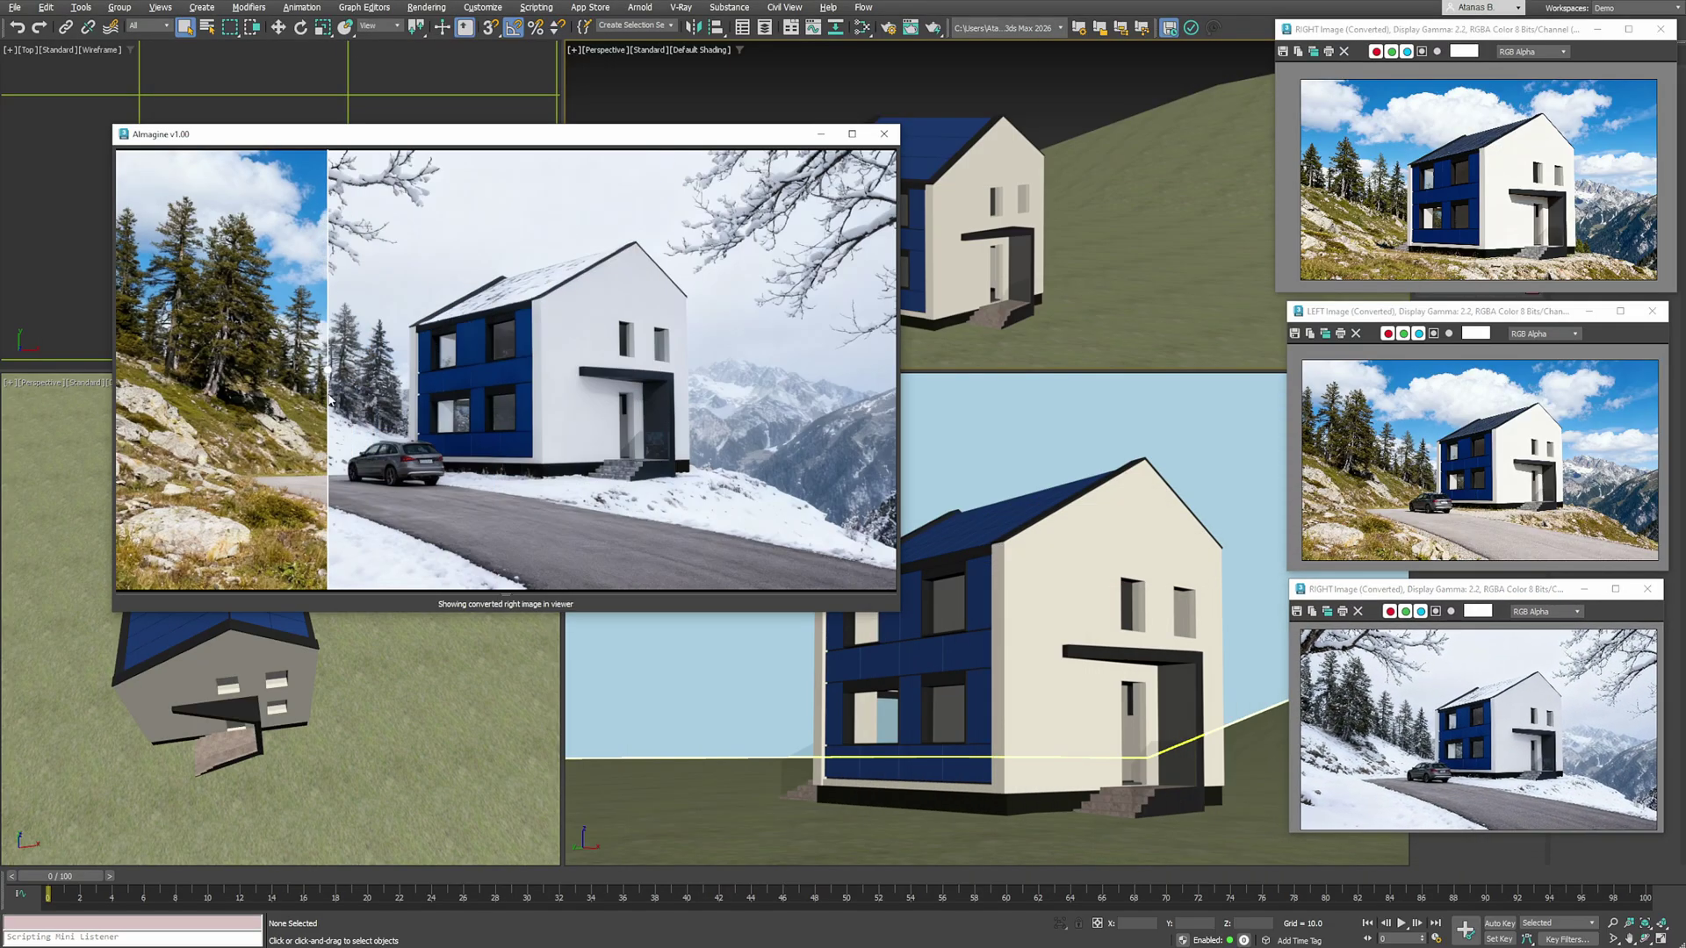
- Switch to Google AI Gemini 2.5 Flash Image Edit and regenerate the right winter image from the road-and-car scene
right_click(646, 381)
mouse_move(728, 438)
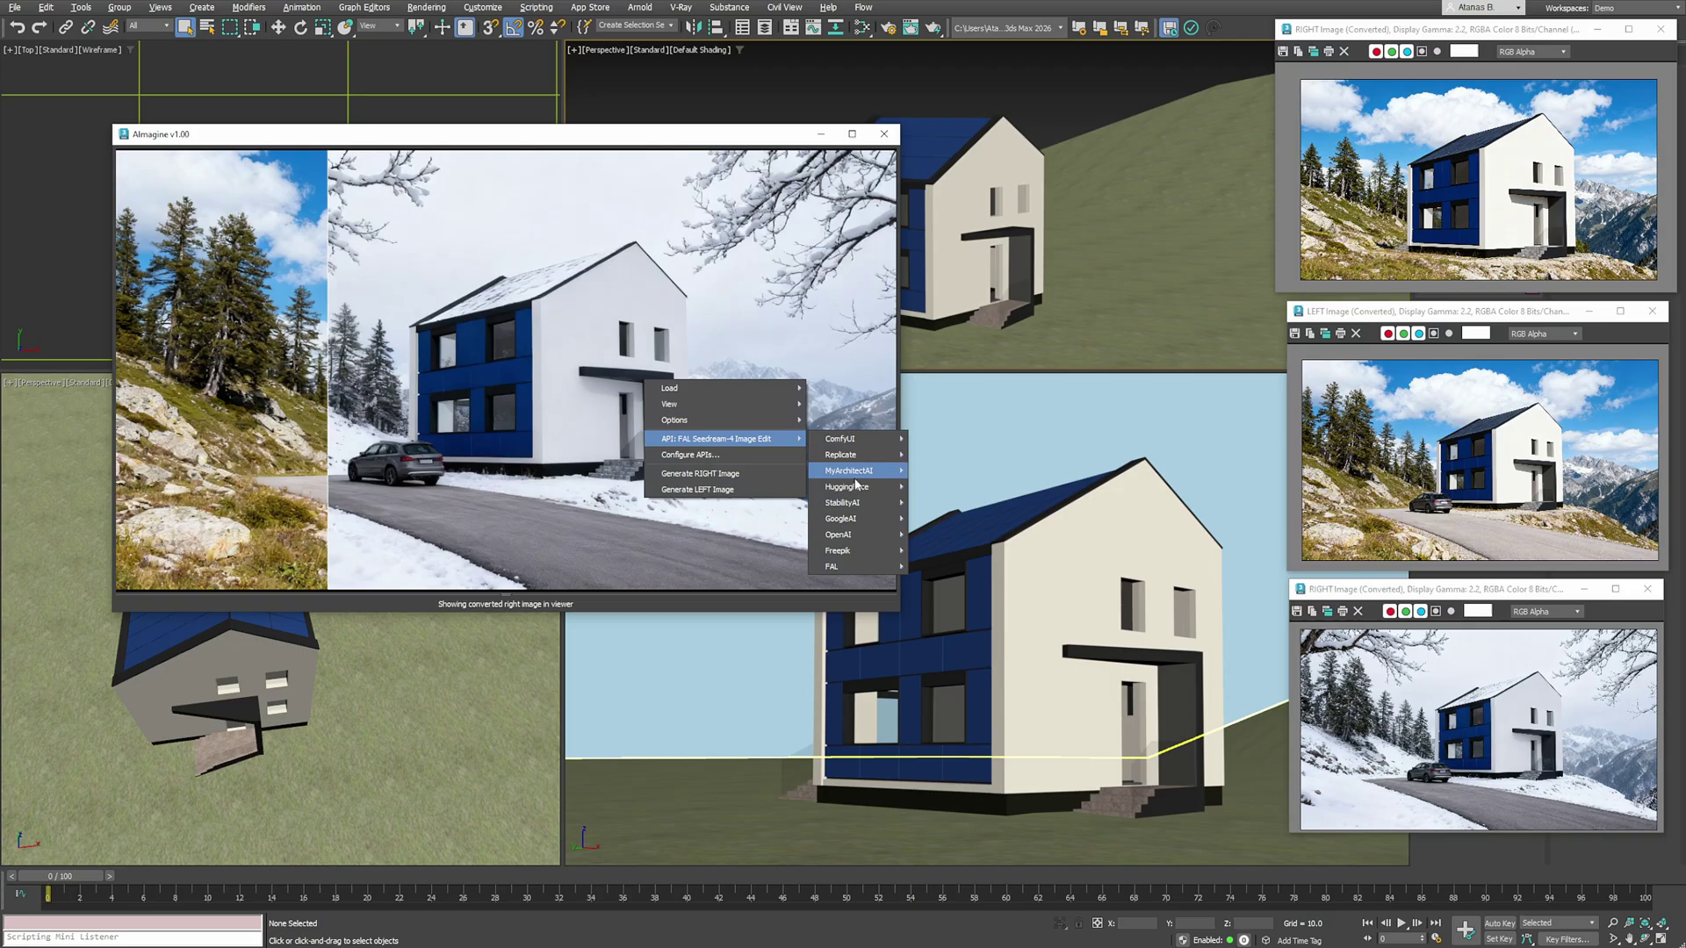
mouse_move(851, 518)
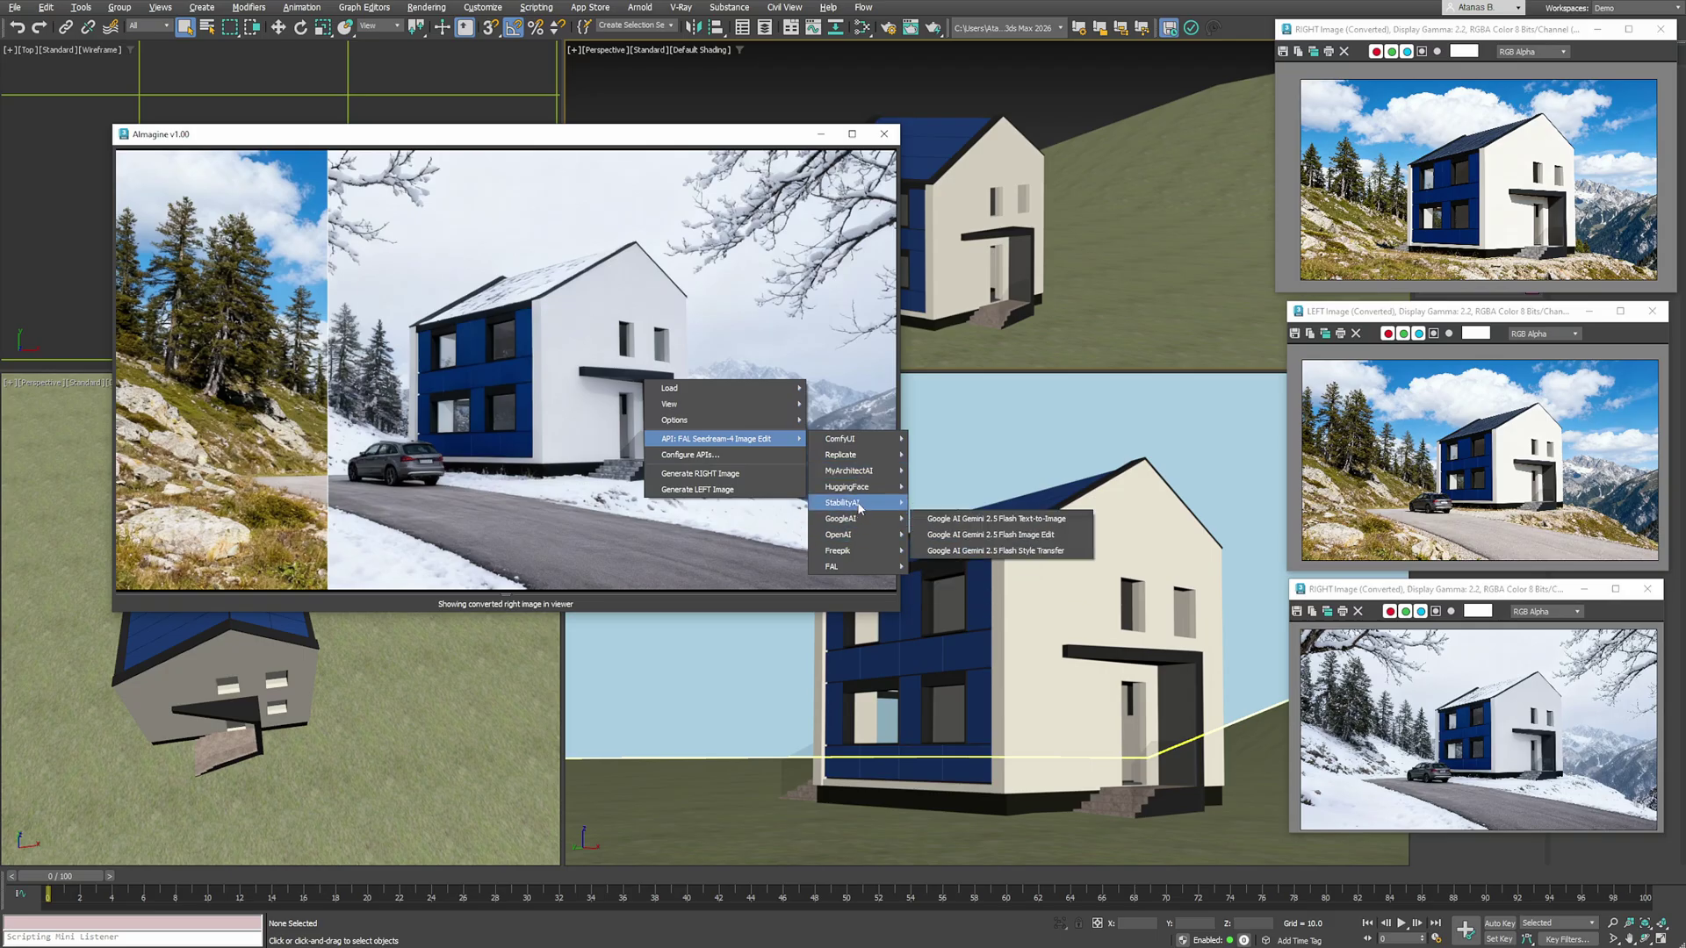
click(985, 537)
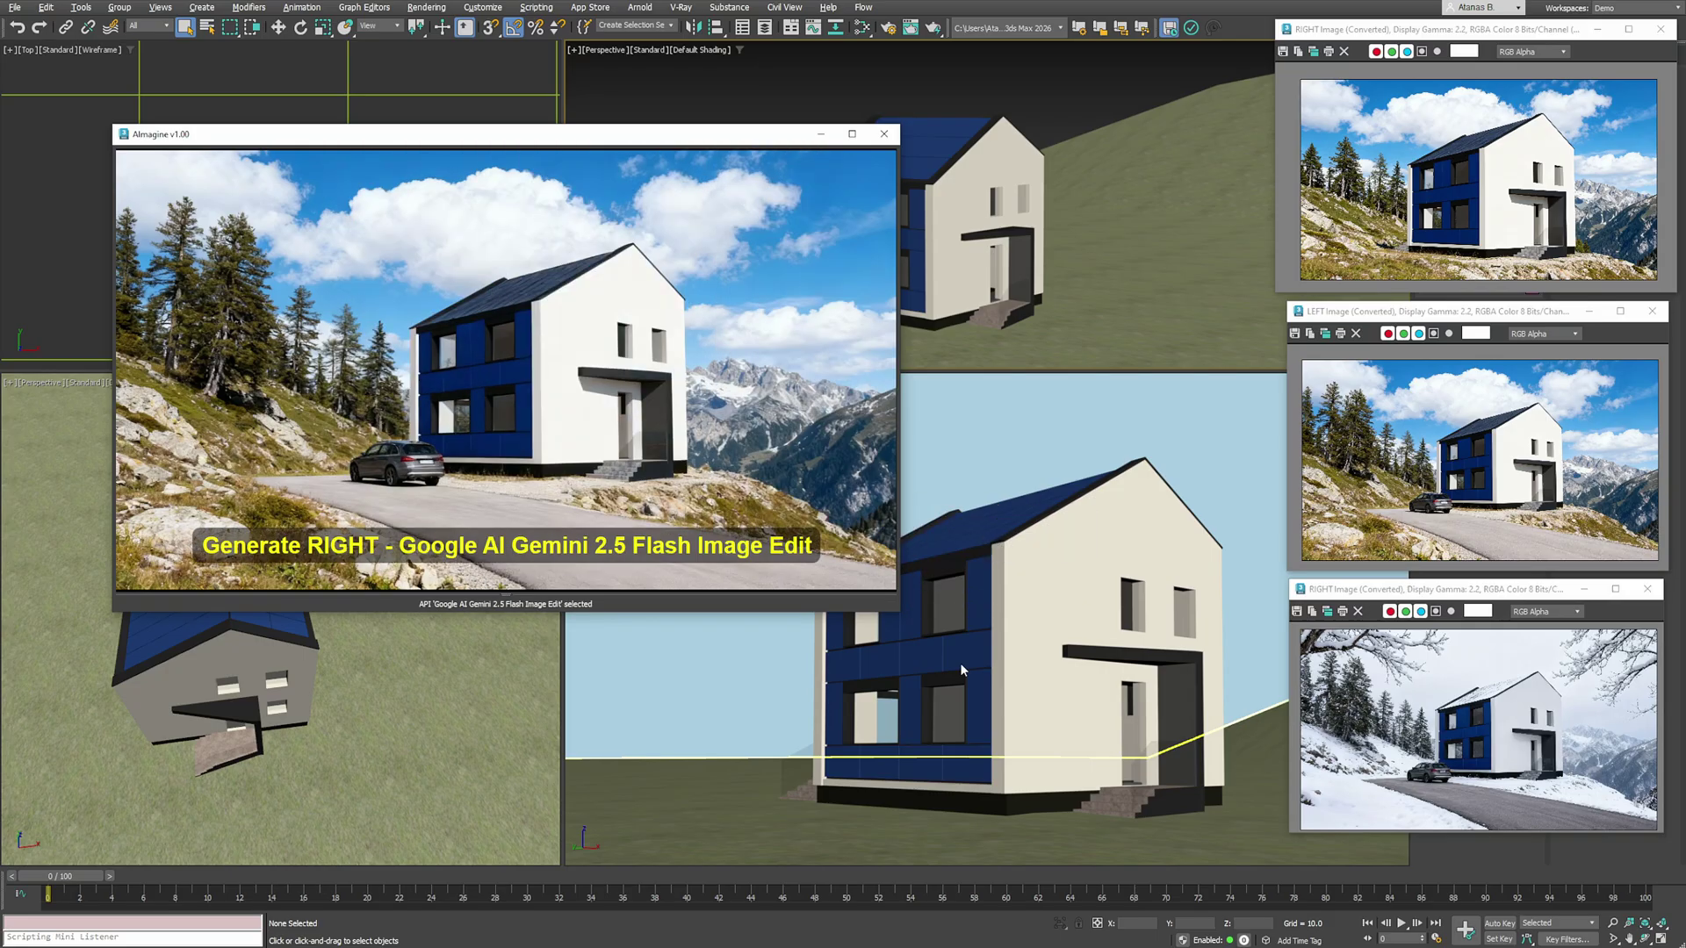
click(702, 546)
drag(526, 133, 546, 54)
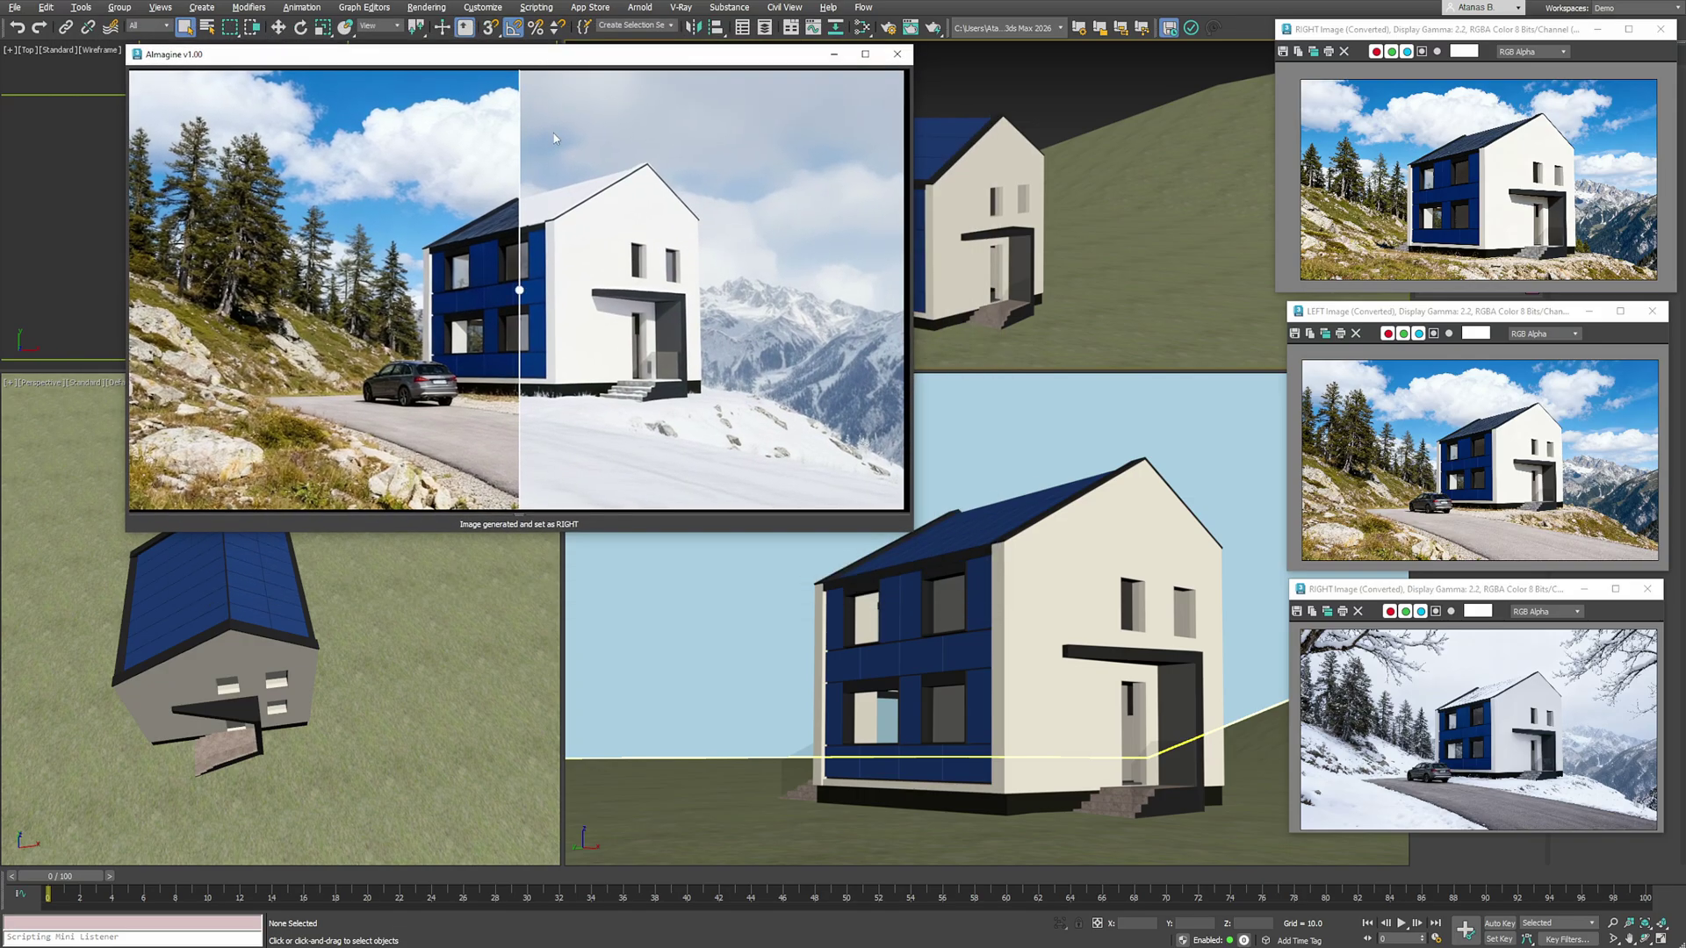
- Reveal the Gemini winter image in the comparison and place it in a small viewer beside the first winter preview
drag(525, 290, 127, 290)
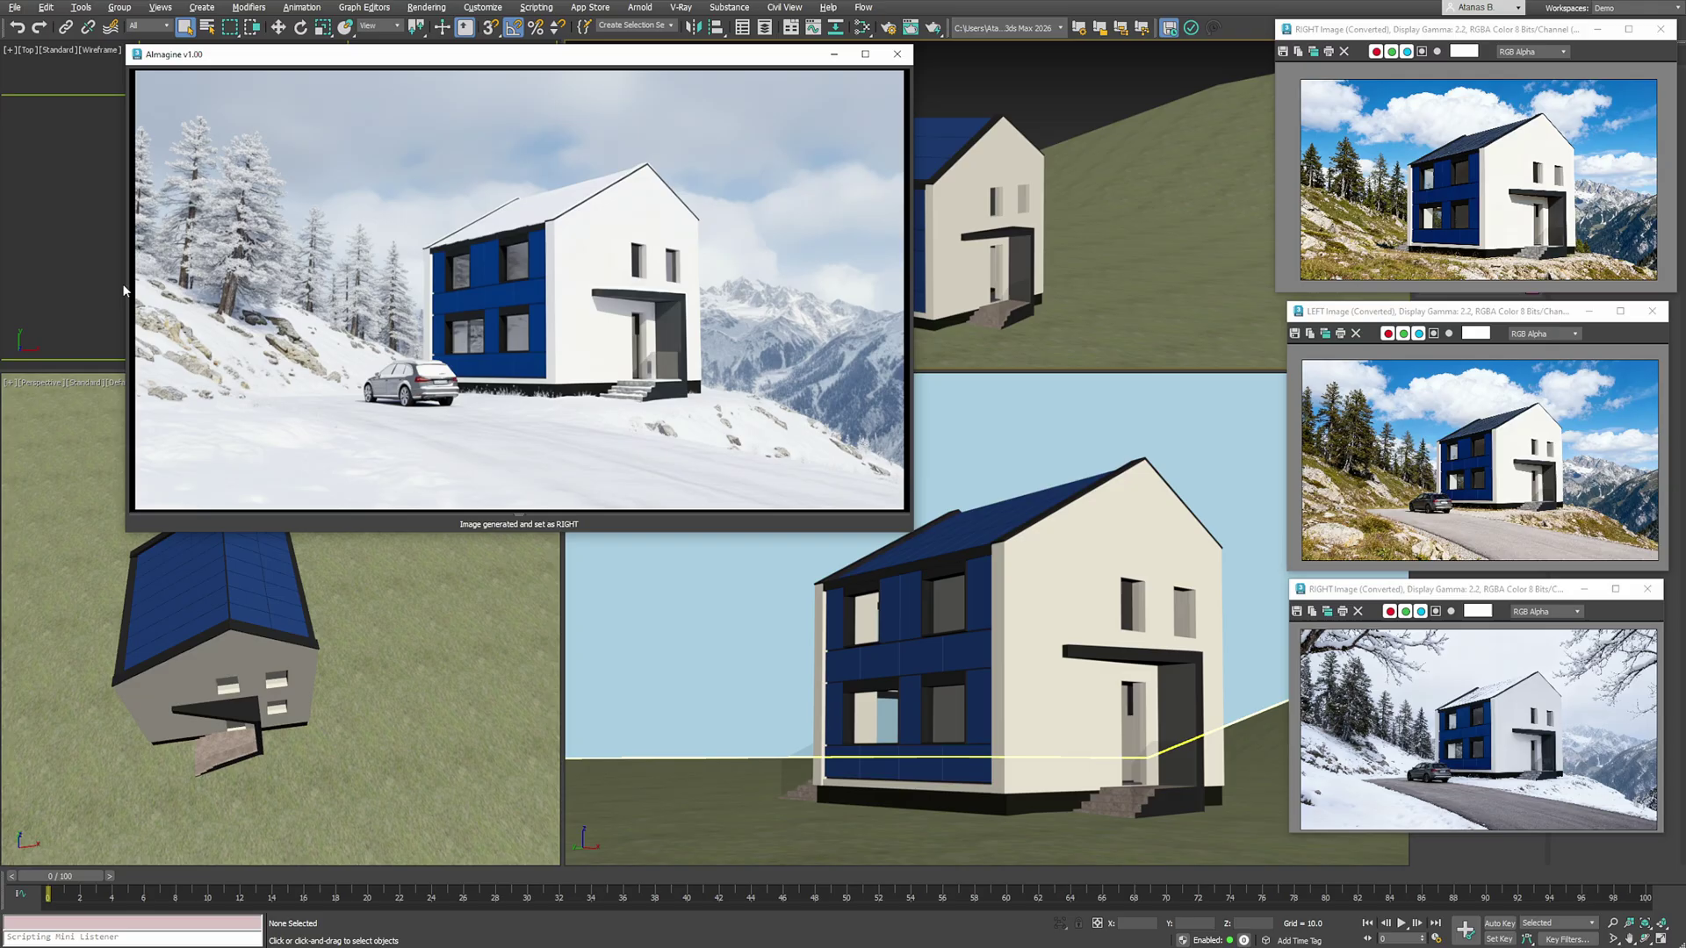
drag(132, 288, 1038, 308)
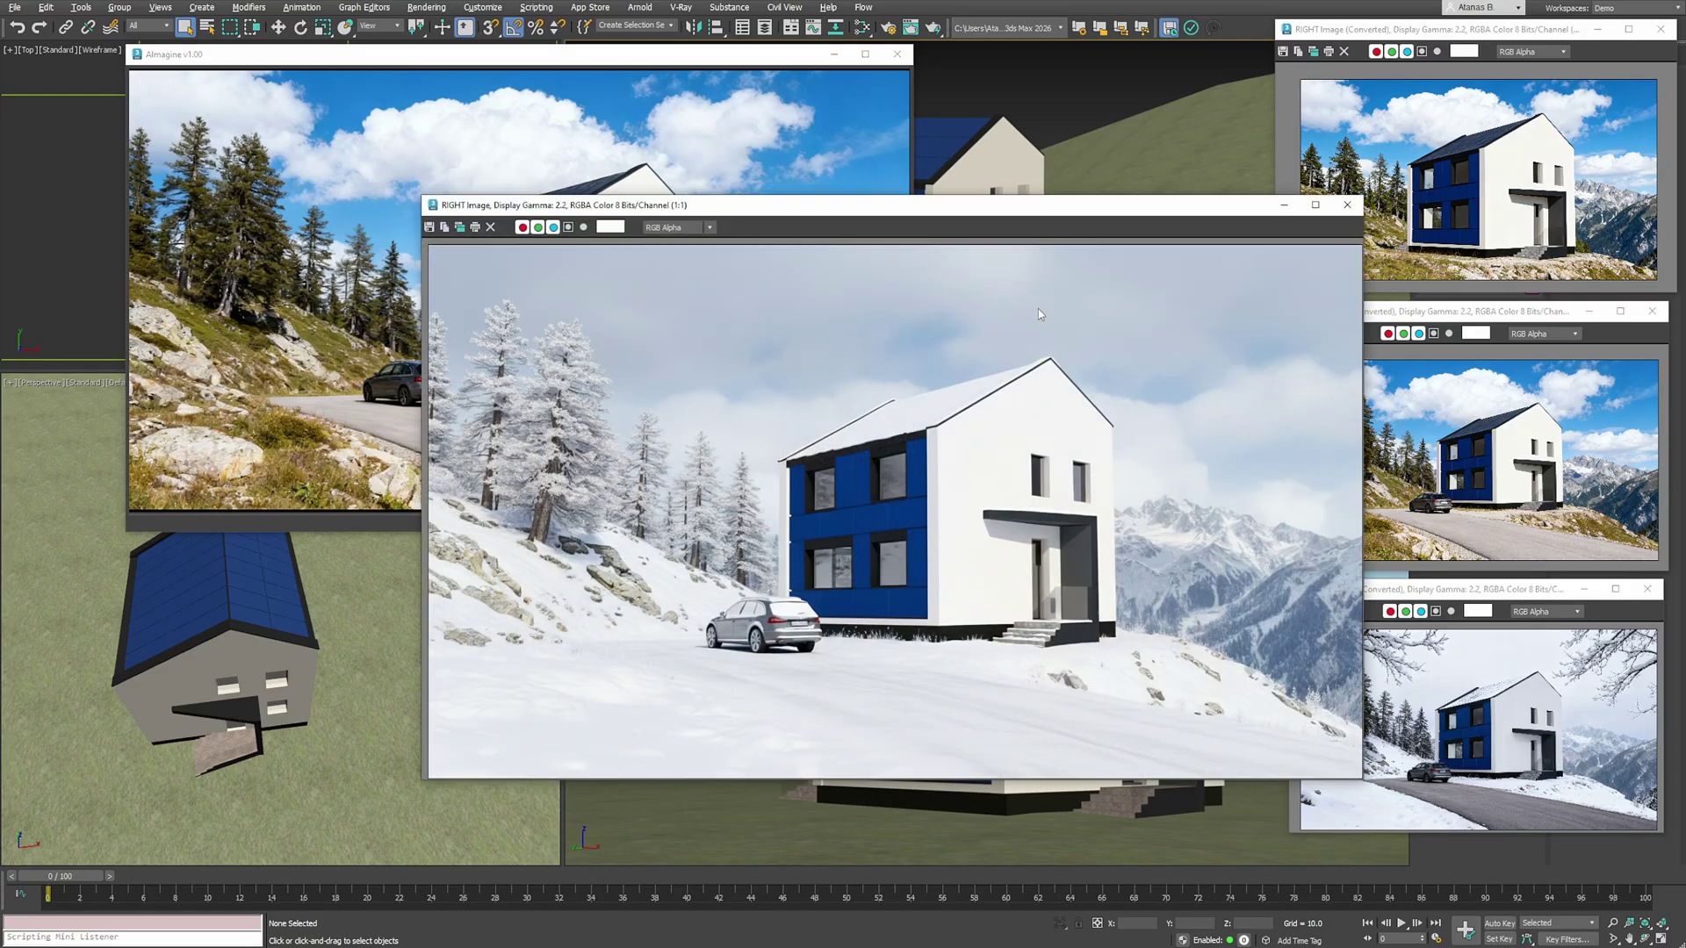
drag(1361, 778, 816, 452)
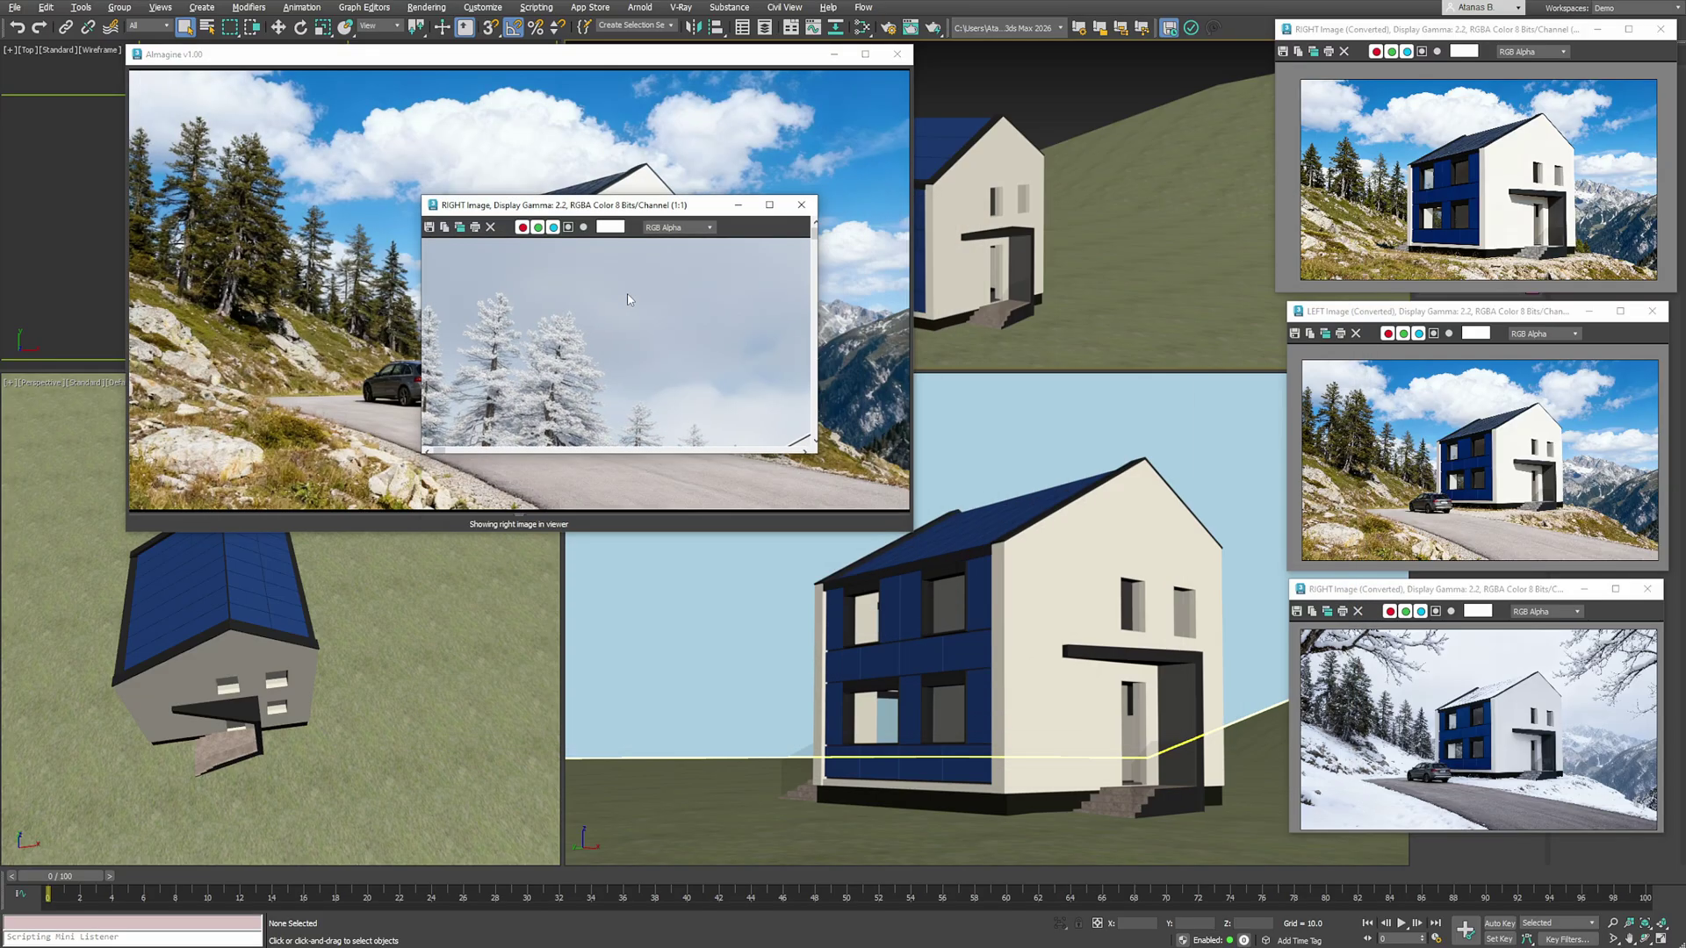
scroll(629, 299, down, 1)
drag(604, 209, 1067, 597)
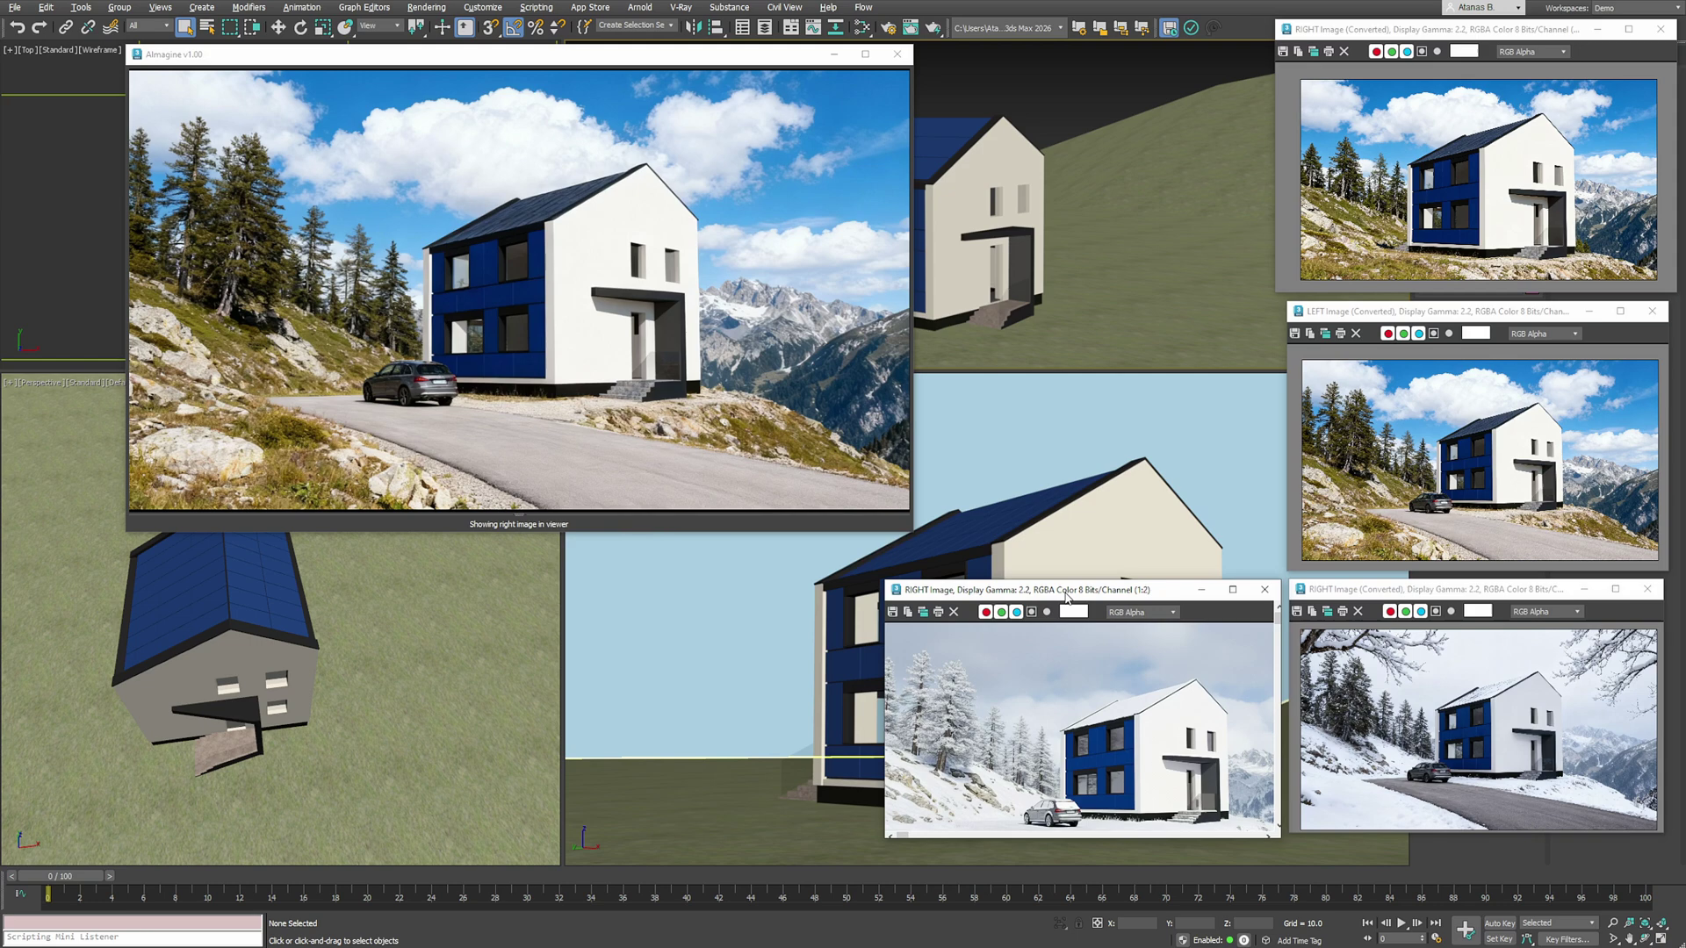
- Enlarge the comparison window and generate a right image of the road-and-car scene with flowers, using Google AI Gemini 2.5 Flash Image Edit
drag(902, 513, 1045, 626)
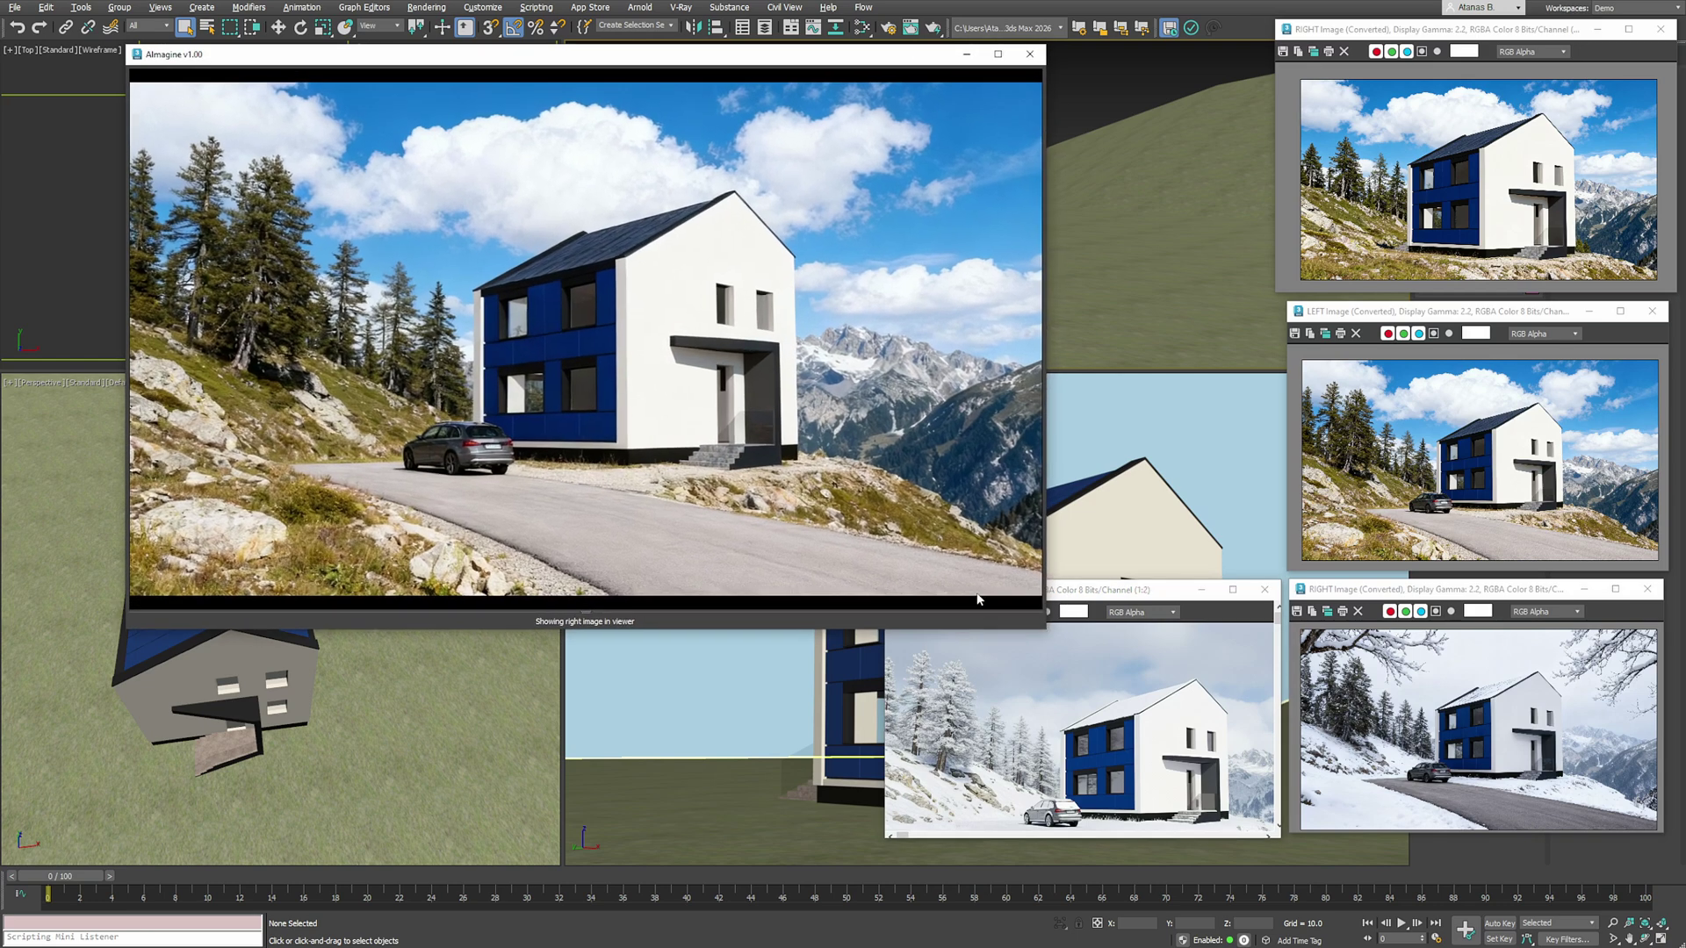
drag(1034, 474, 851, 474)
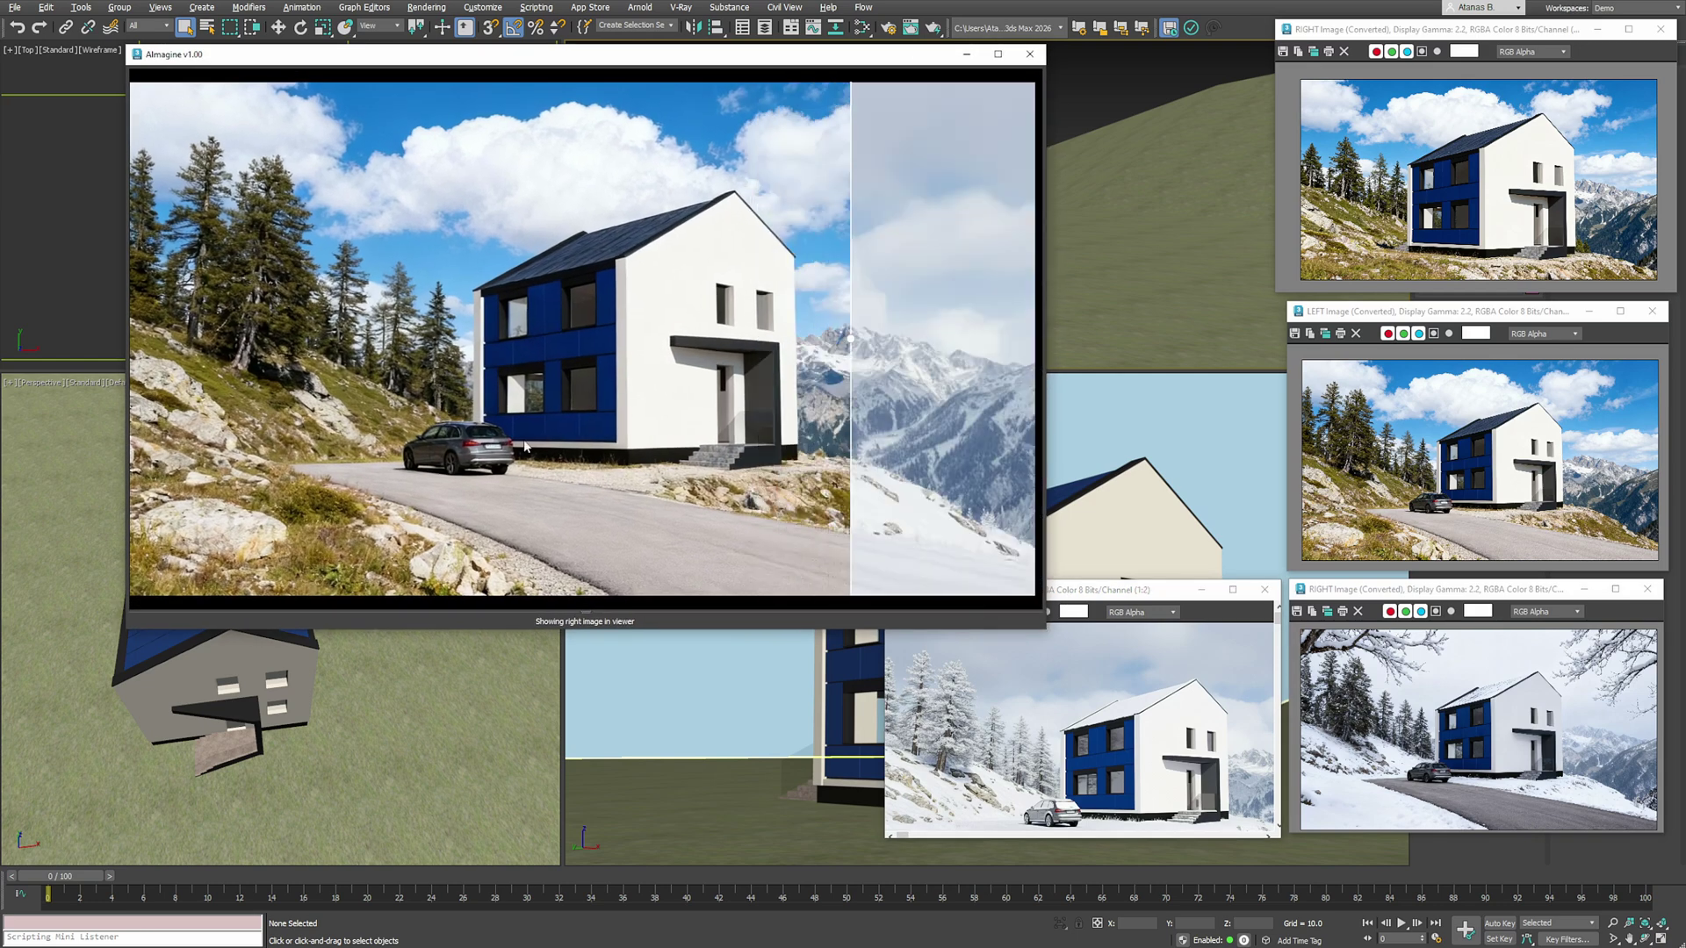
mouse_move(561, 406)
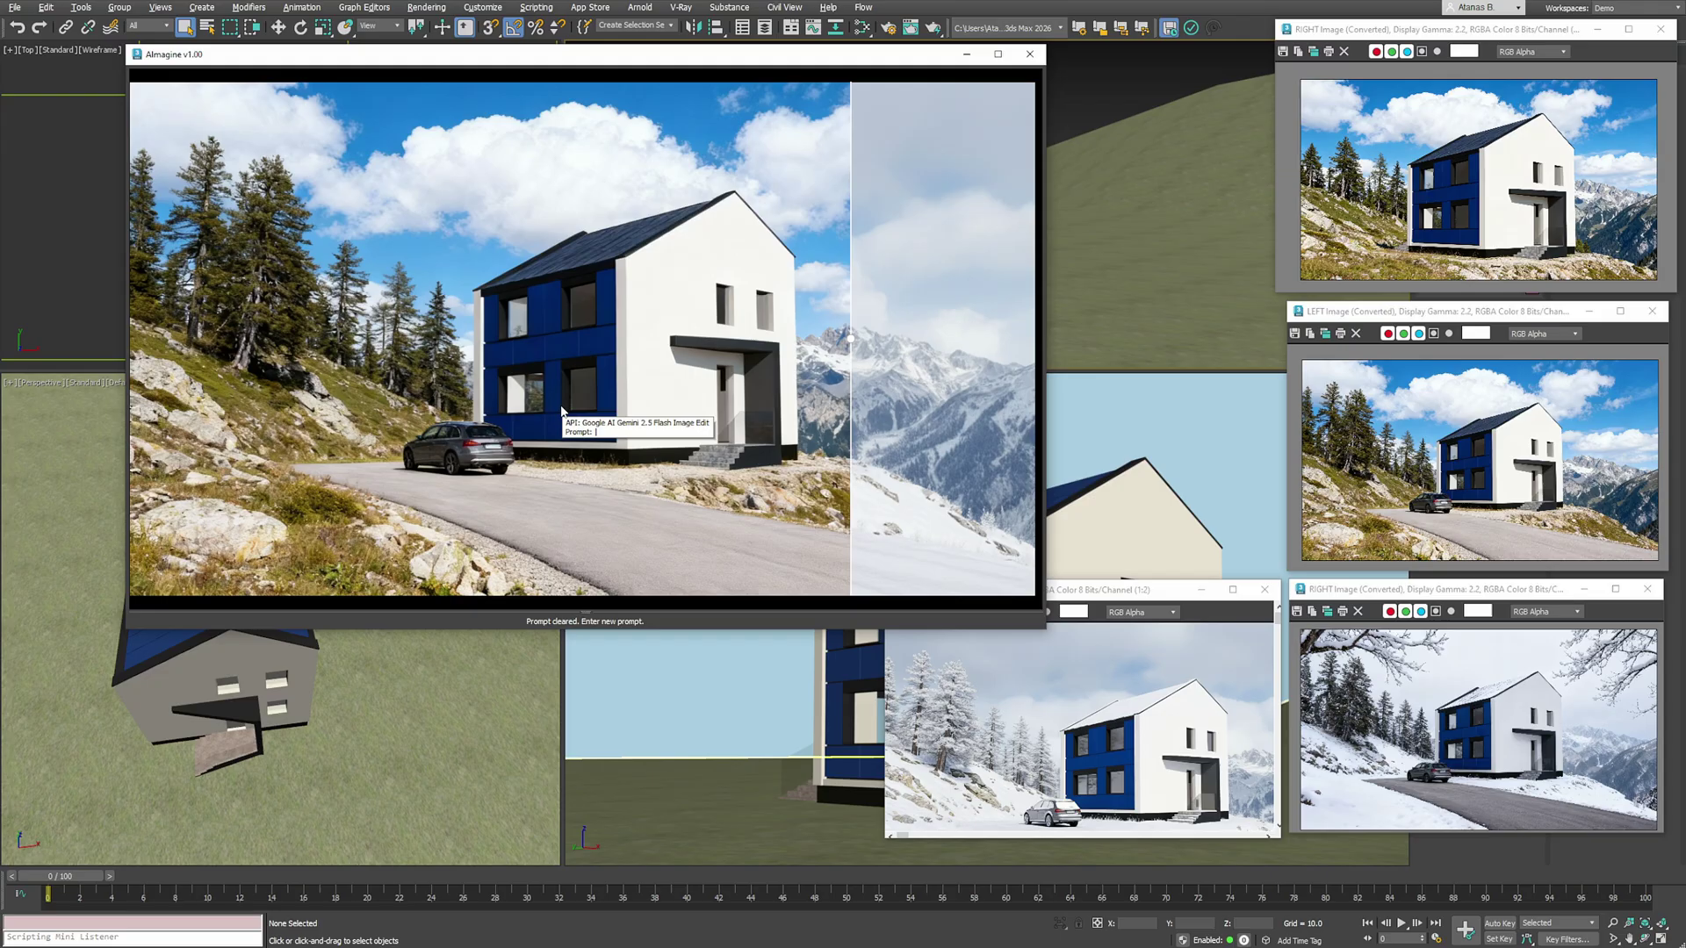
text(wers)
key(Return)
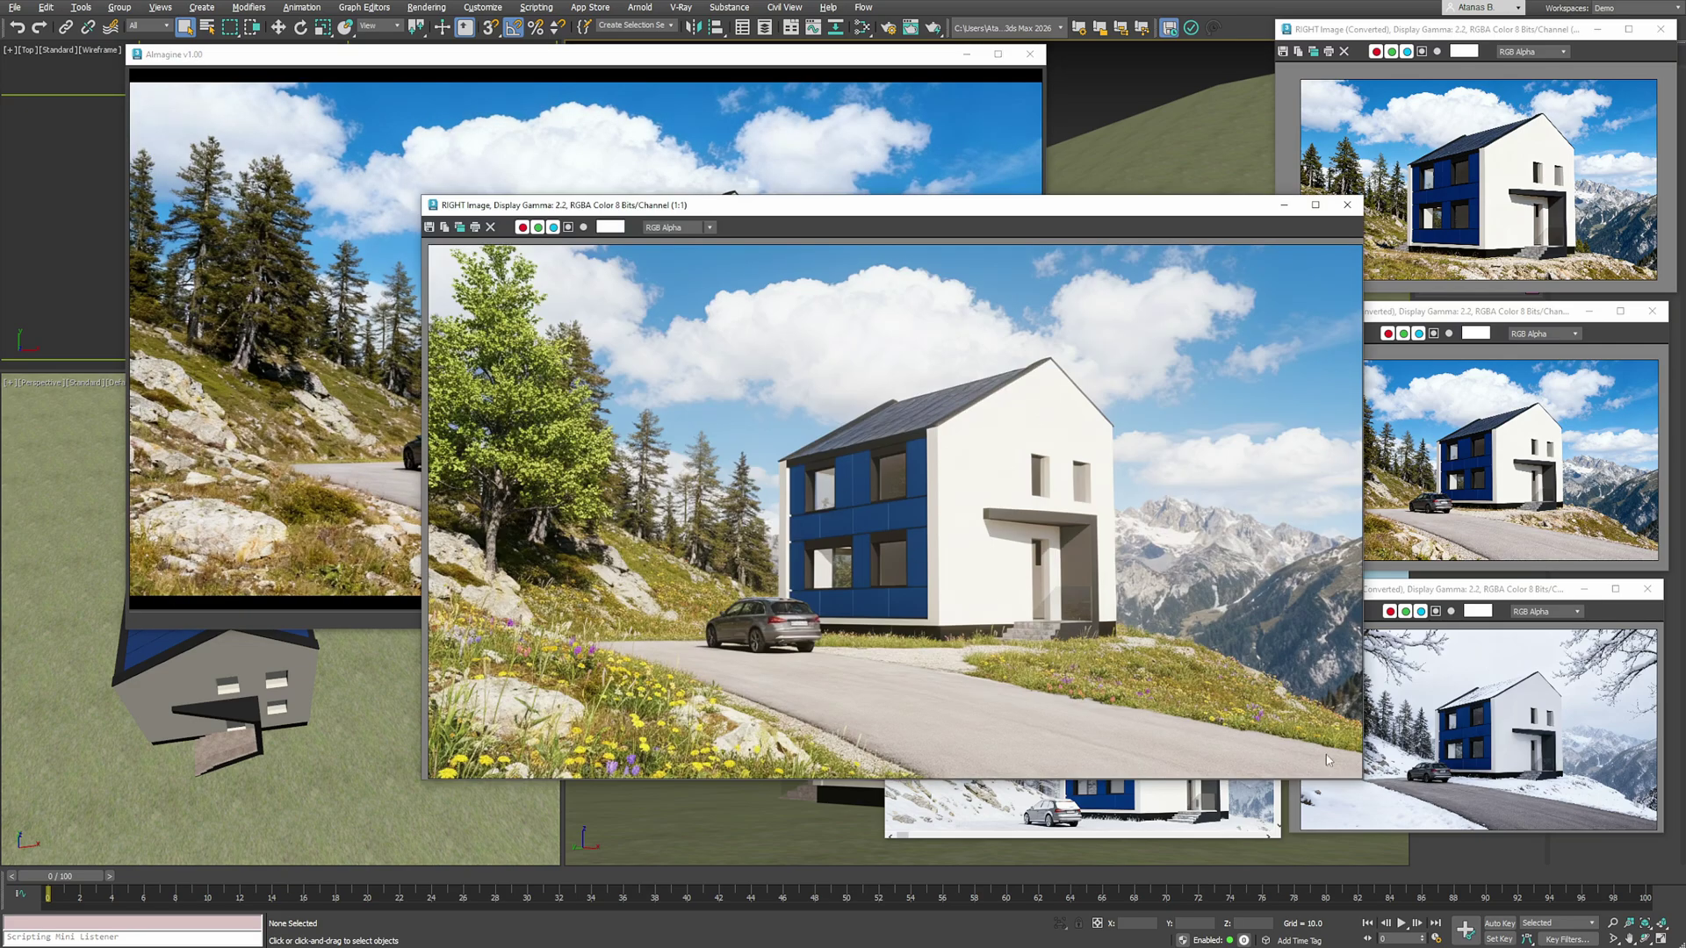
- Shrink the flower image's viewer and place it as a small preview above the Gemini winter preview
drag(1363, 779, 913, 517)
drag(688, 204, 1057, 255)
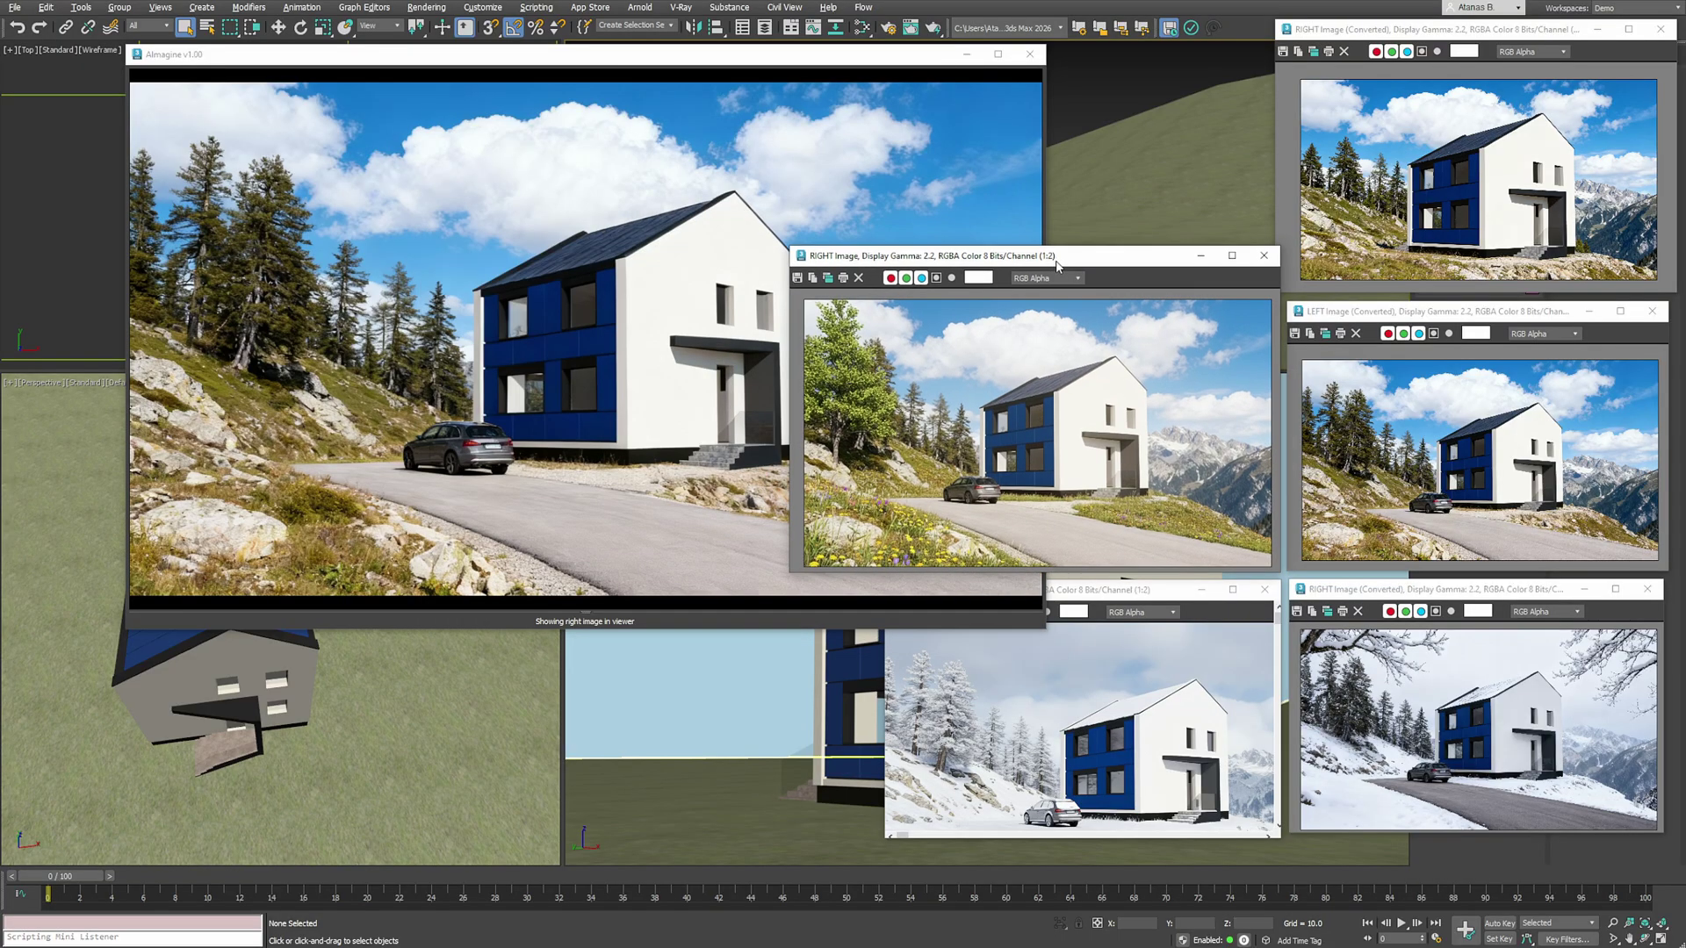
- Switch the API to ComfyUI Flux 1.0 Beauty and generate a left image from the flower scene
click(758, 64)
right_click(715, 327)
mouse_move(804, 387)
mouse_move(957, 389)
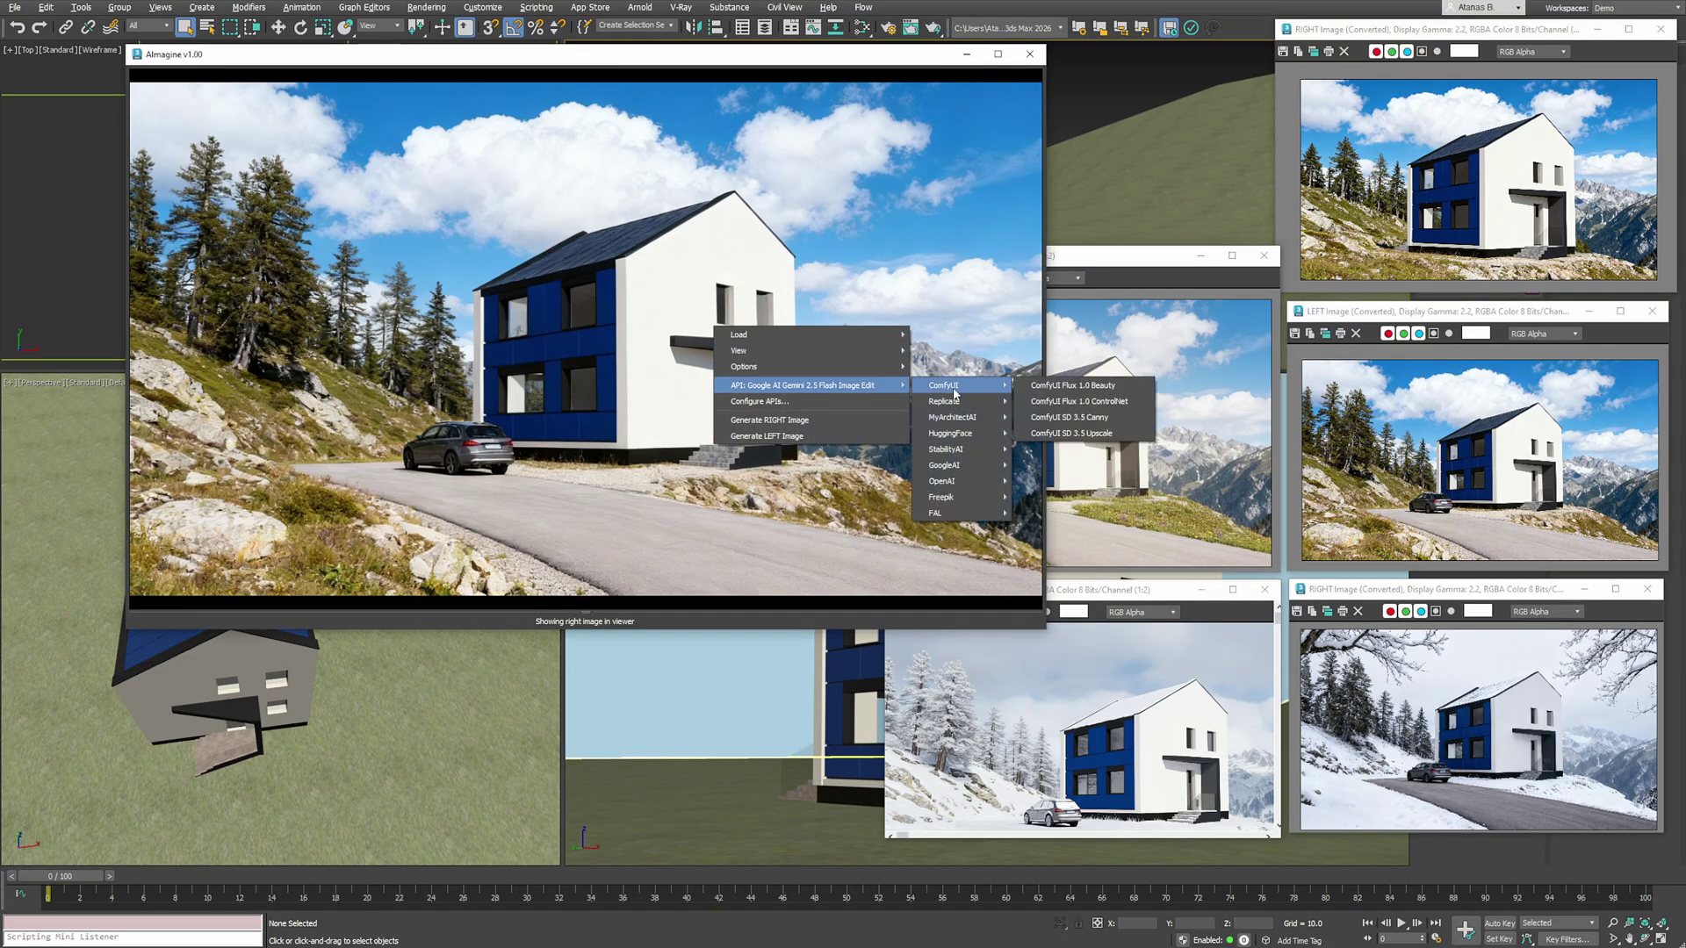
click(1067, 391)
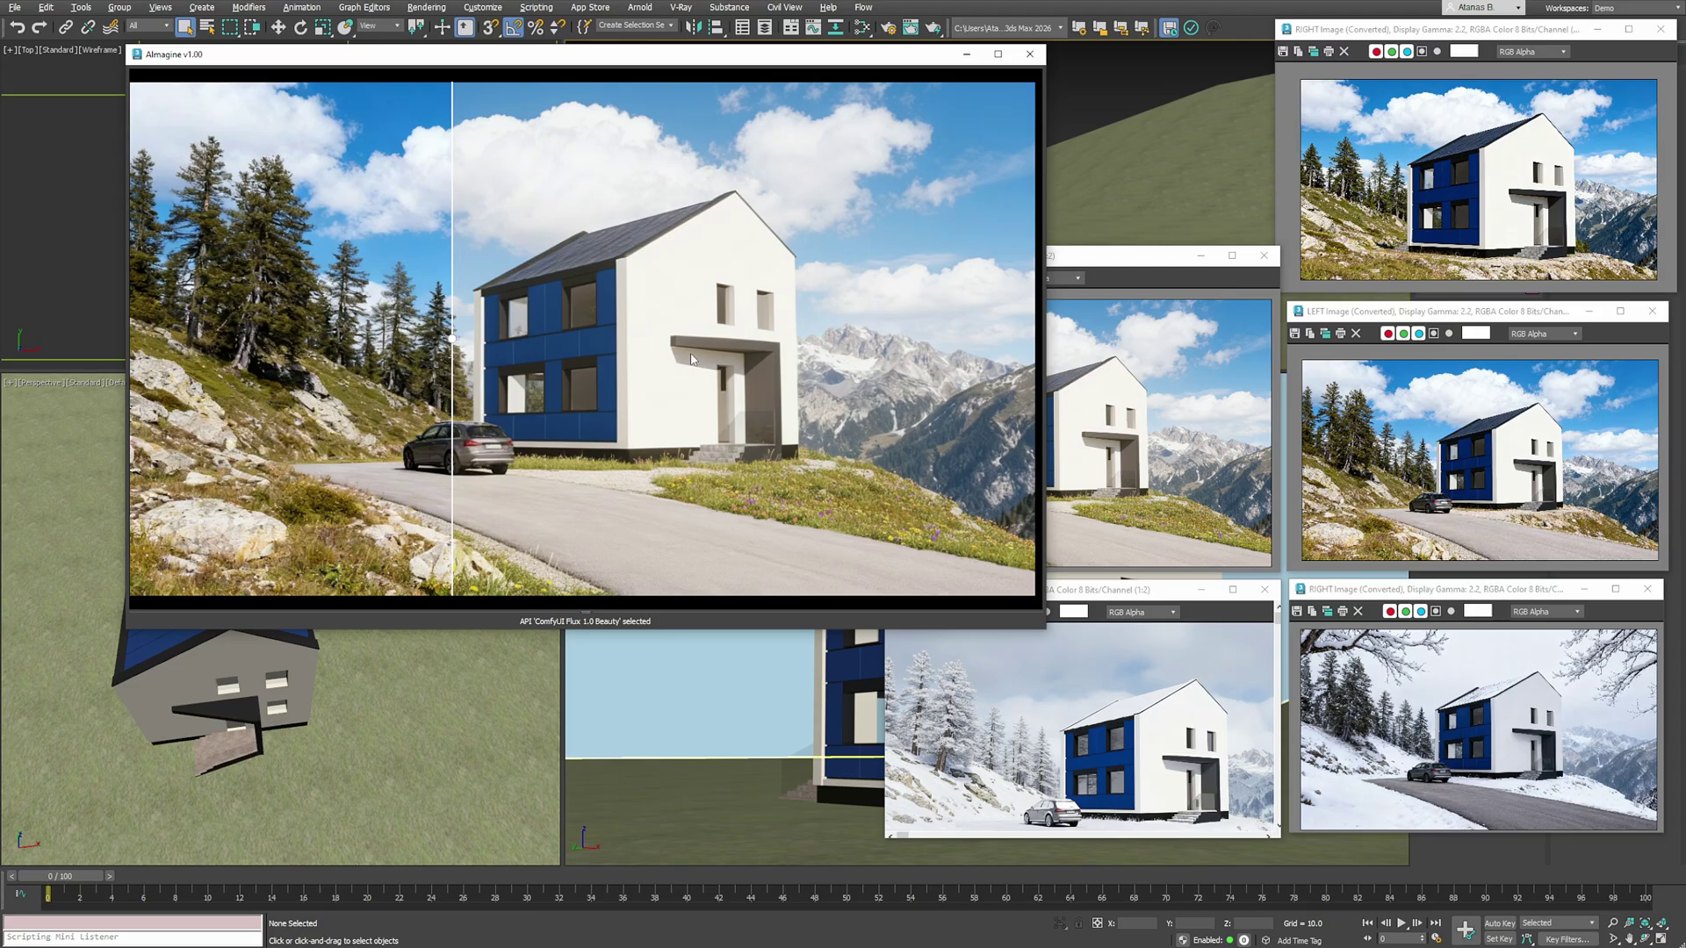
drag(324, 571, 73, 706)
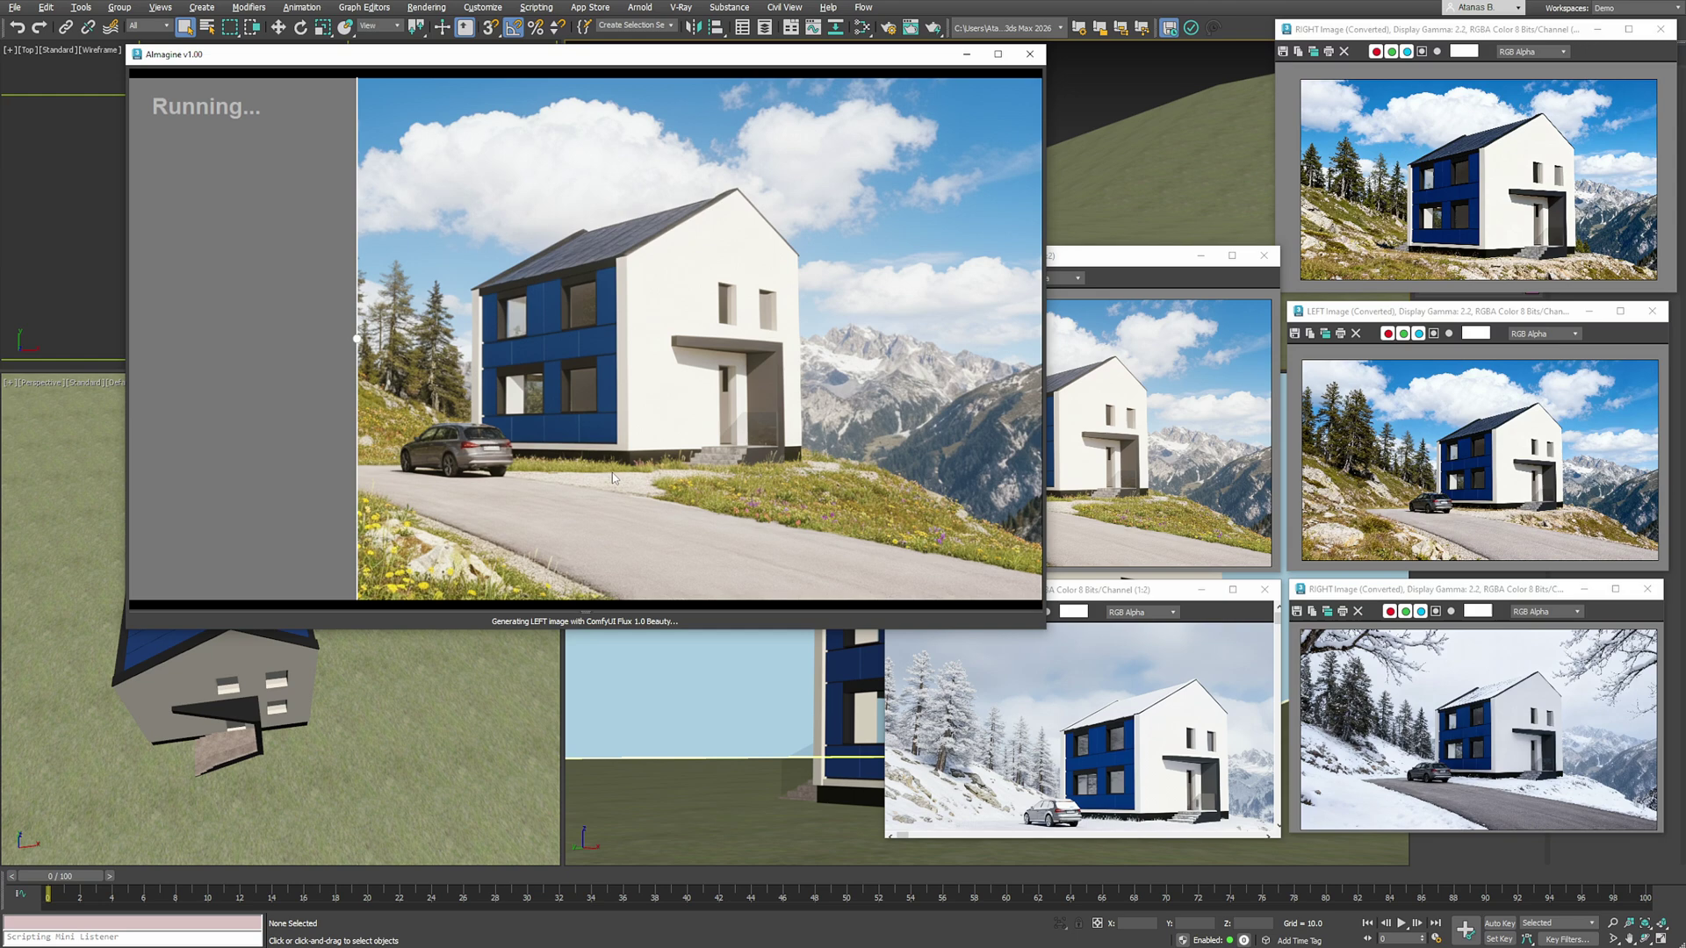
- Shrink the comparison window and move it clear of the house in the perspective viewport
drag(1044, 627, 744, 461)
drag(338, 56, 224, 55)
drag(629, 458, 733, 501)
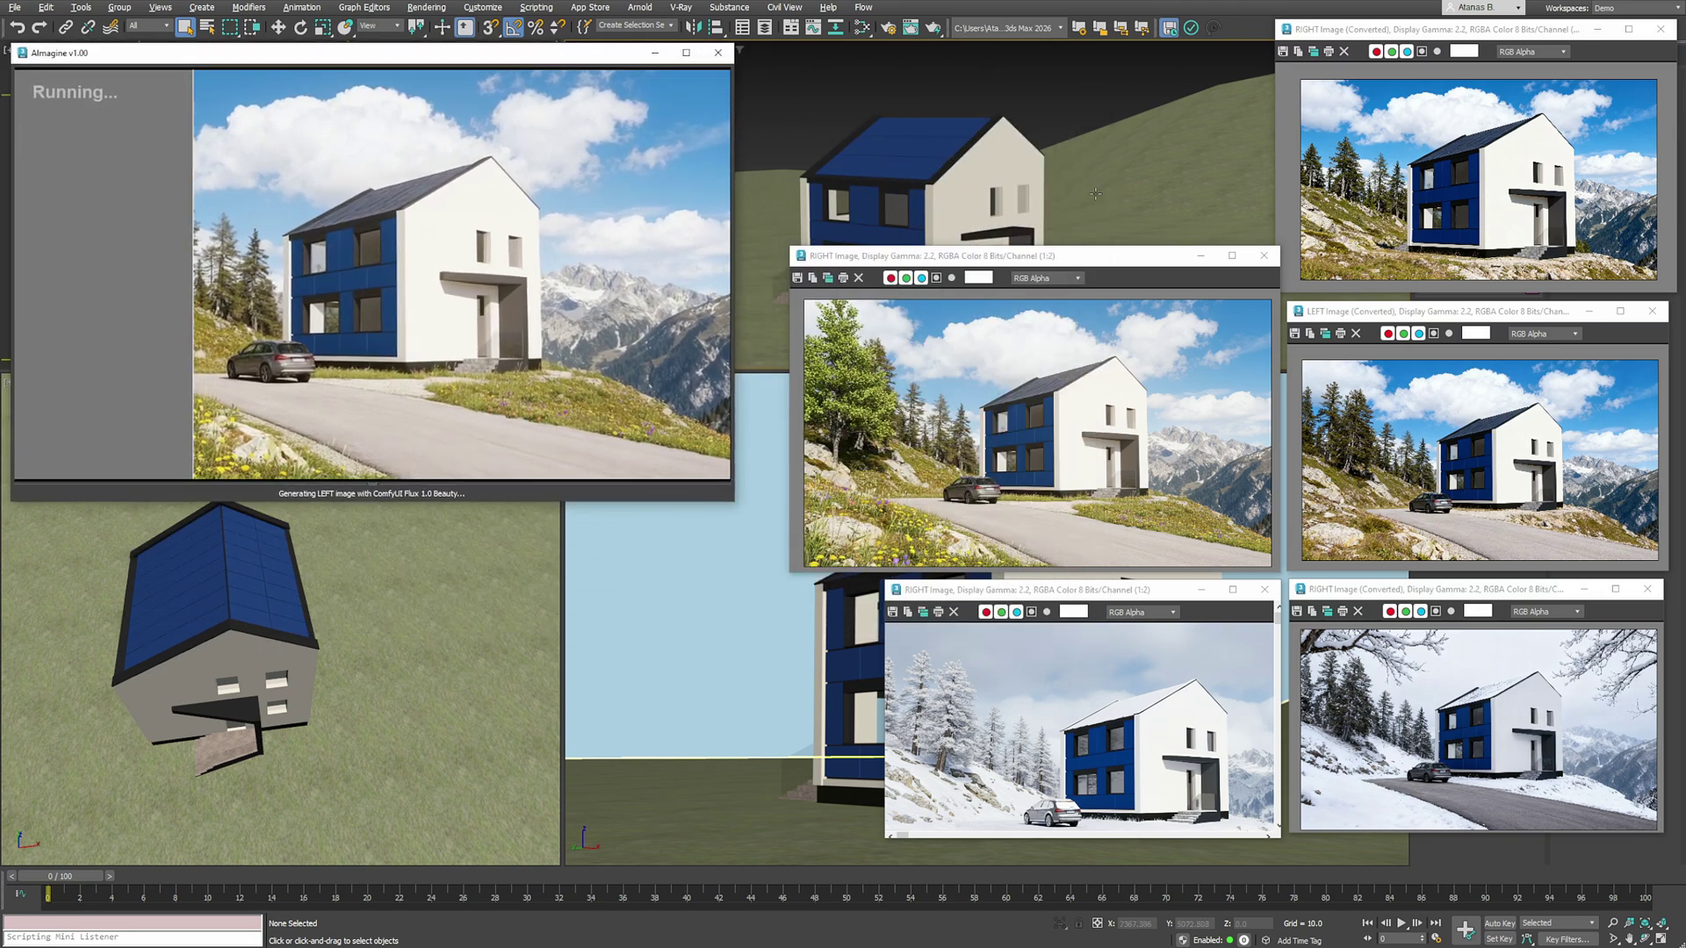
middle_drag(1095, 193, 1088, 176)
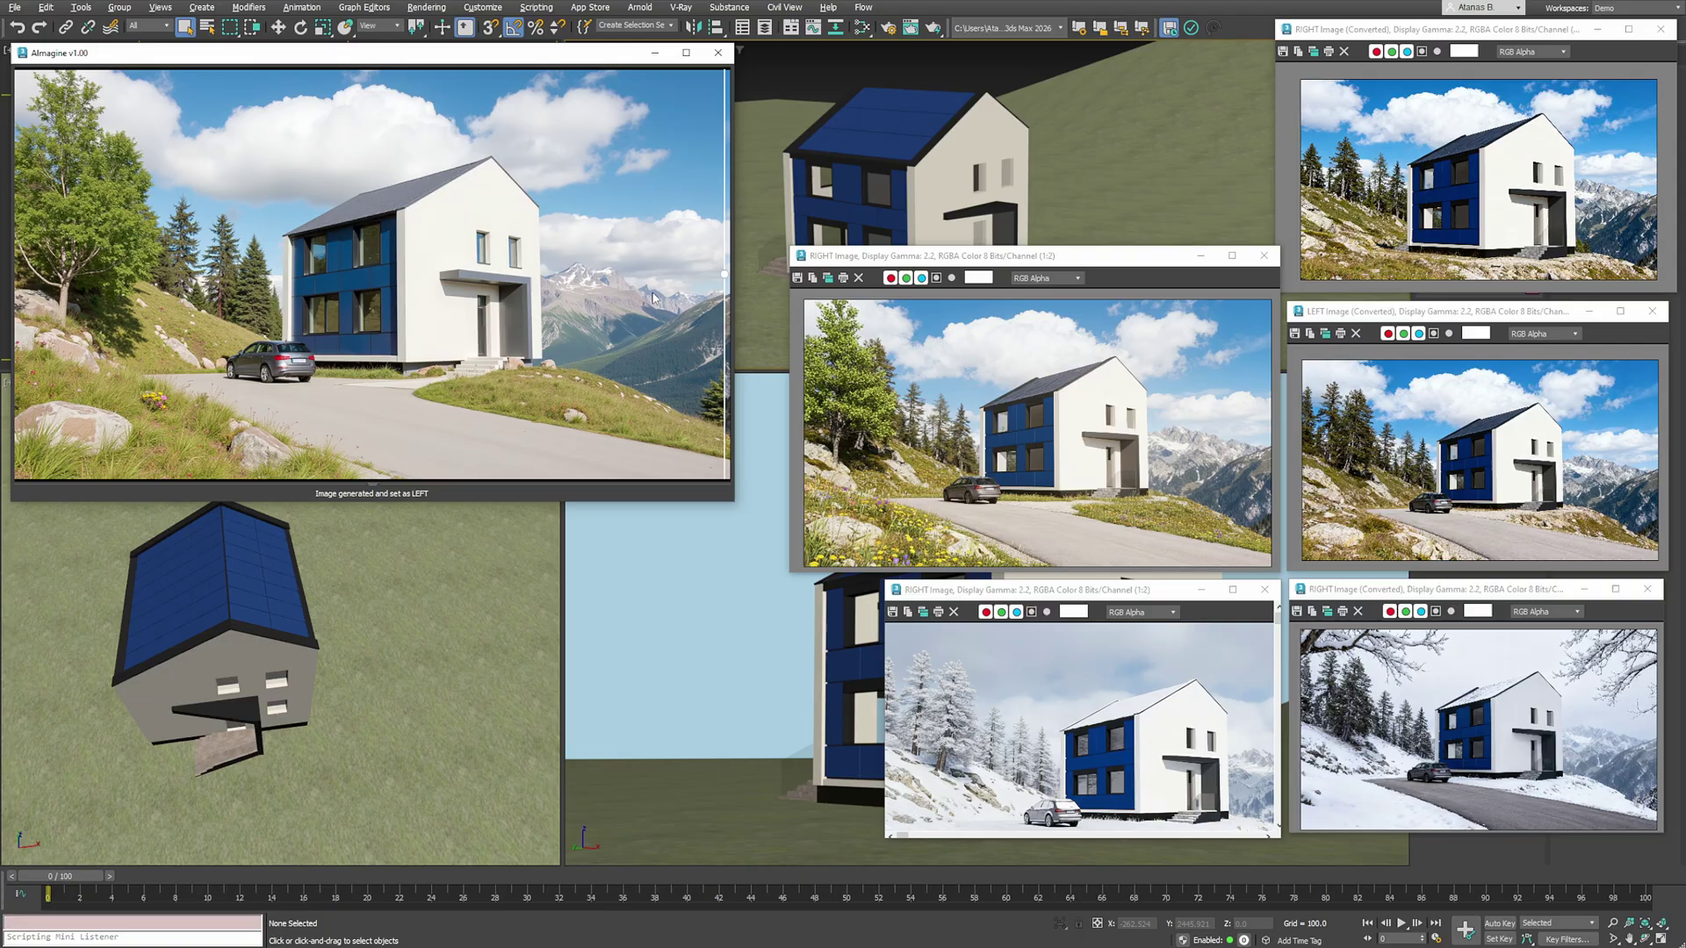
- Compare the ComfyUI left image with the flower image, then show it in a small viewer beside the Gemini winter preview
drag(342, 56, 510, 75)
drag(892, 292, 667, 284)
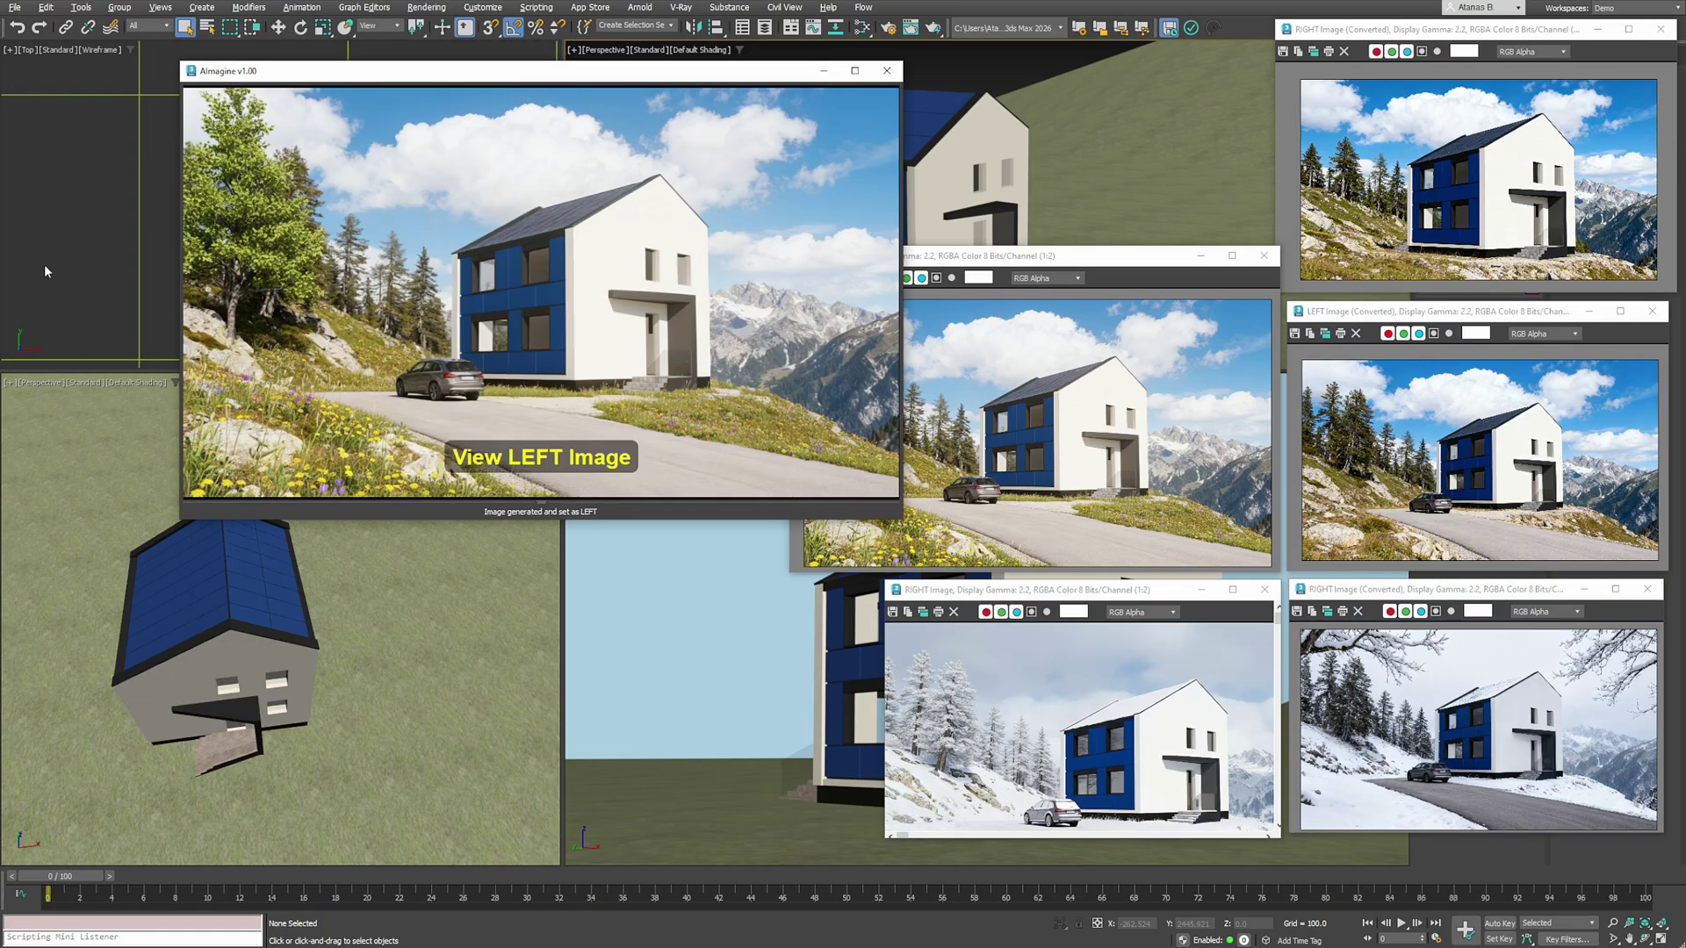
drag(1366, 786, 912, 532)
drag(685, 209, 647, 587)
- Rearrange the comparison window and the flower and winter previews so the perspective viewport is uncovered
drag(493, 73, 376, 68)
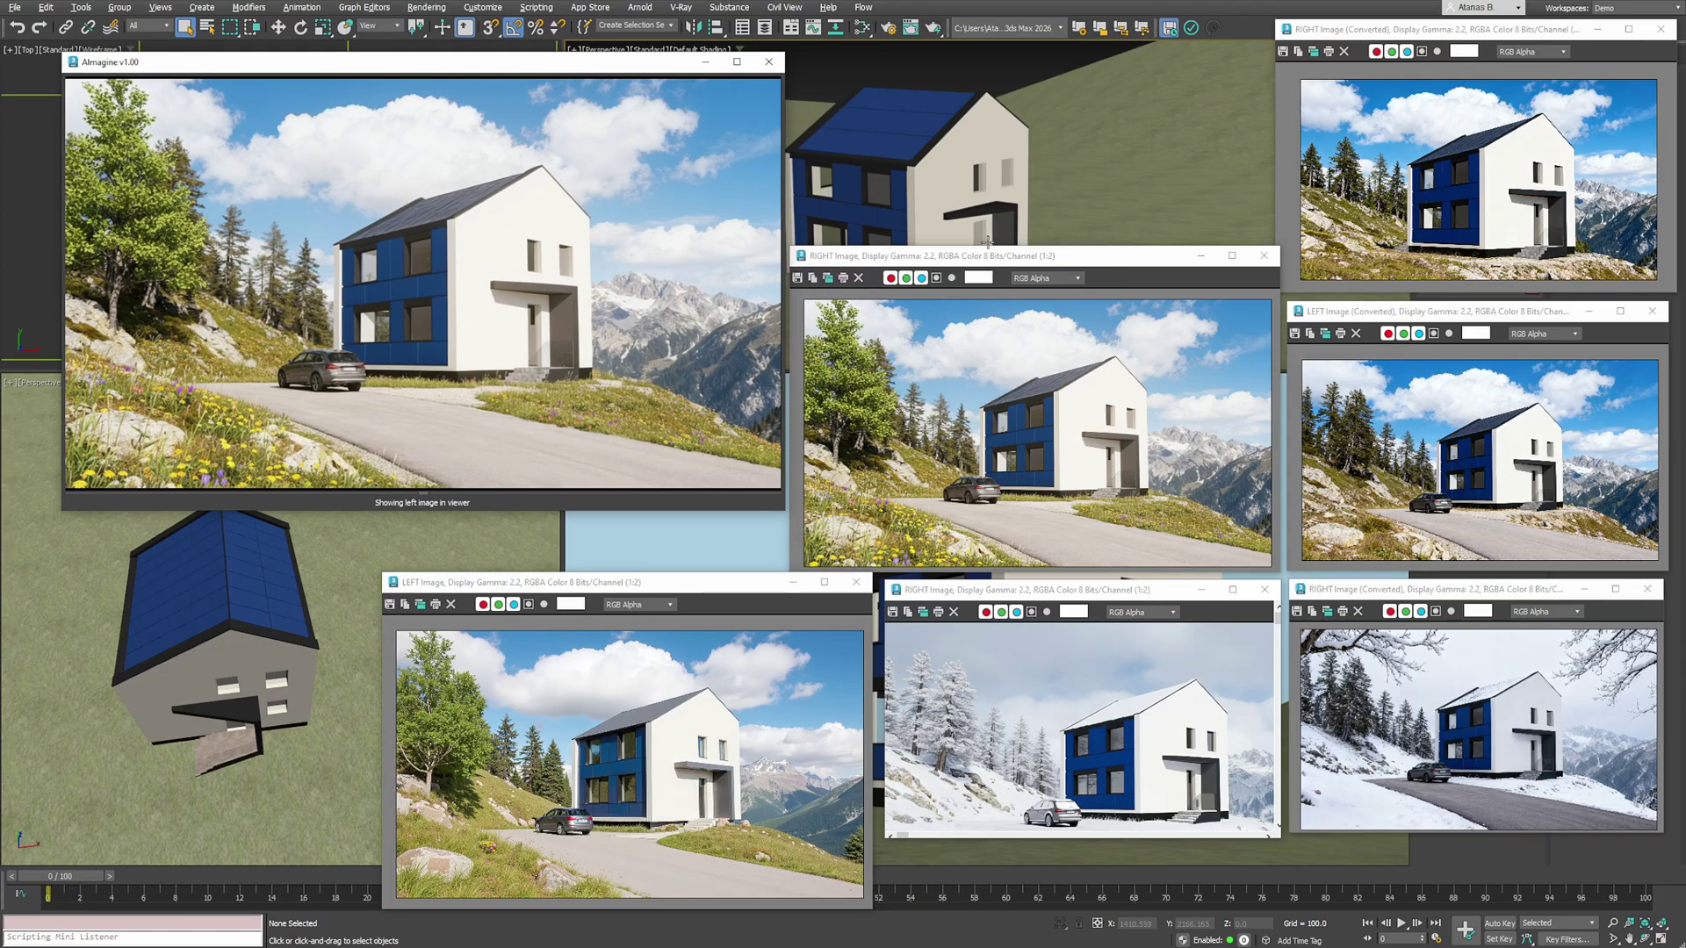
drag(995, 260, 982, 35)
drag(1010, 589, 125, 665)
- Reframe the house in the perspective viewport and render it in the rendered frame window
click(1644, 939)
drag(1008, 622, 1190, 753)
scroll(1189, 753, down, 2)
drag(936, 26, 938, 54)
click(933, 28)
click(935, 28)
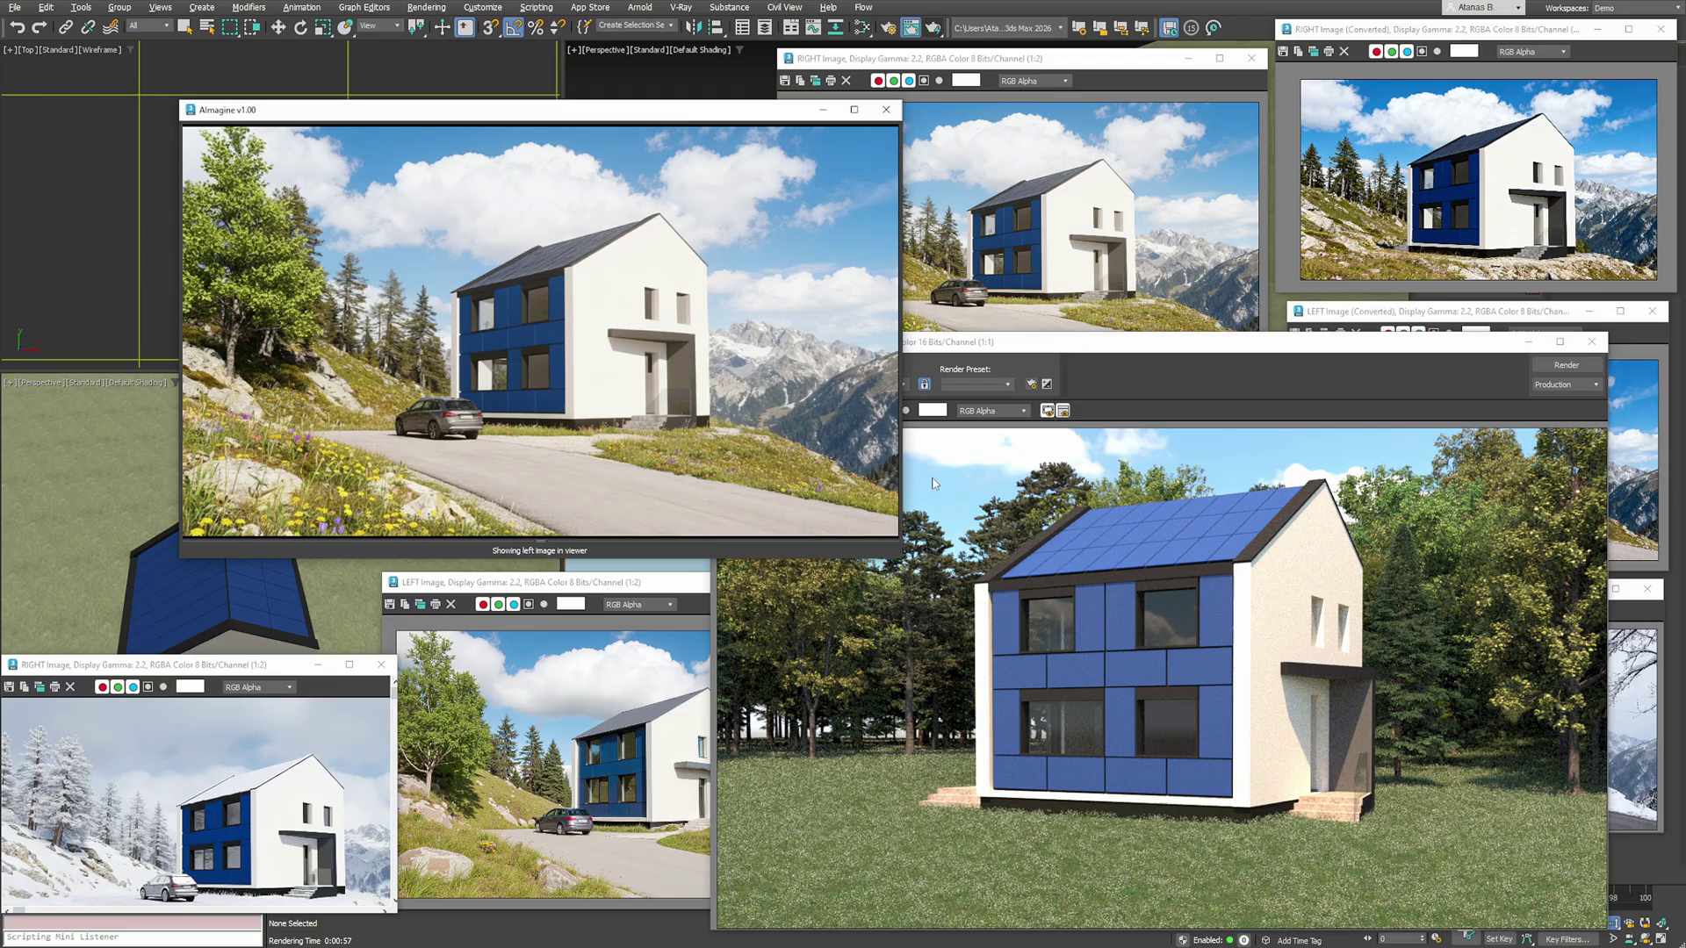
- Enlarge the comparison window, load the forest render as the left image and close the rendered frame window
drag(897, 558, 1231, 743)
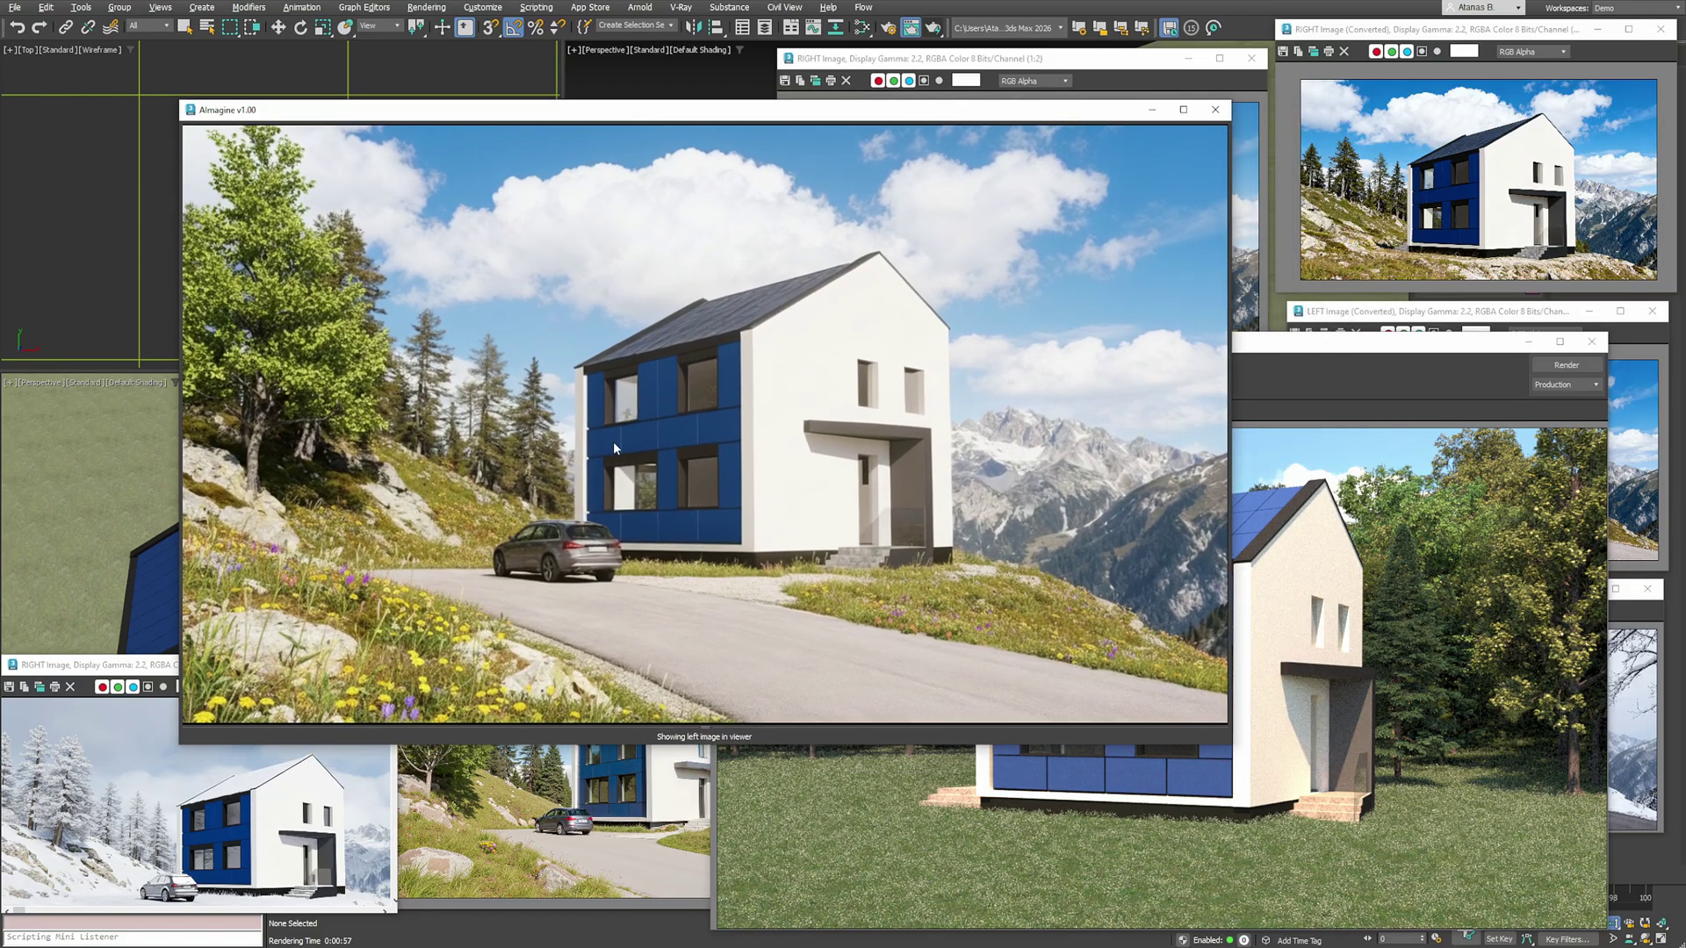
drag(613, 440, 262, 141)
key(l)
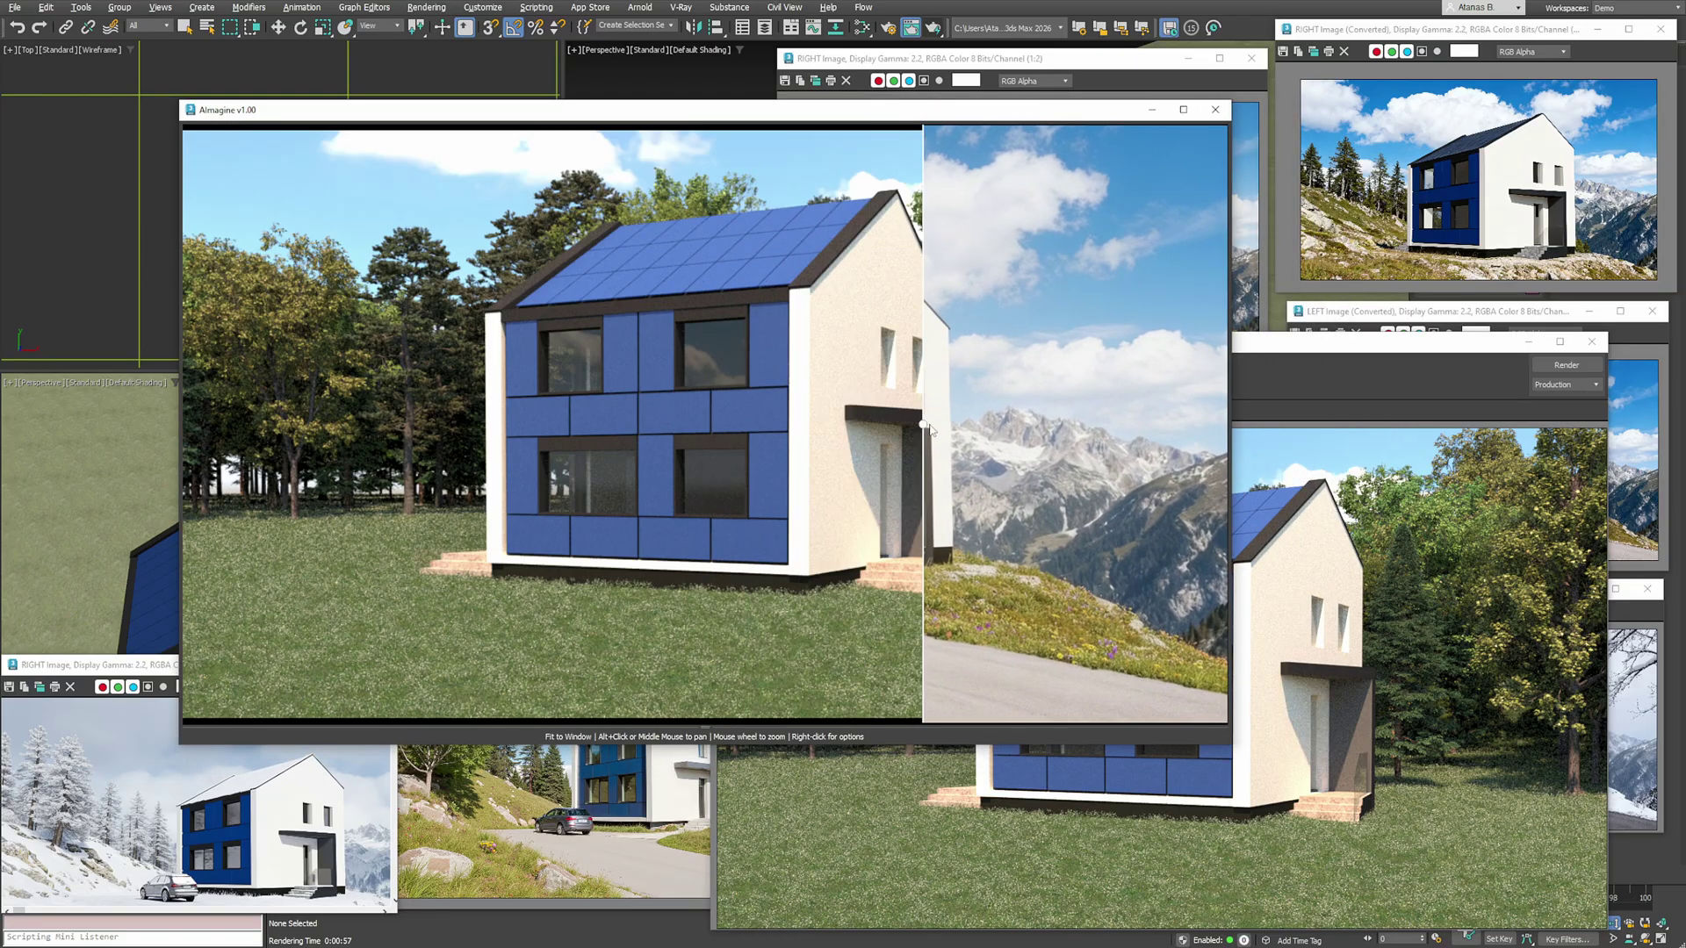
click(1592, 346)
drag(740, 114, 572, 50)
drag(742, 314, 541, 327)
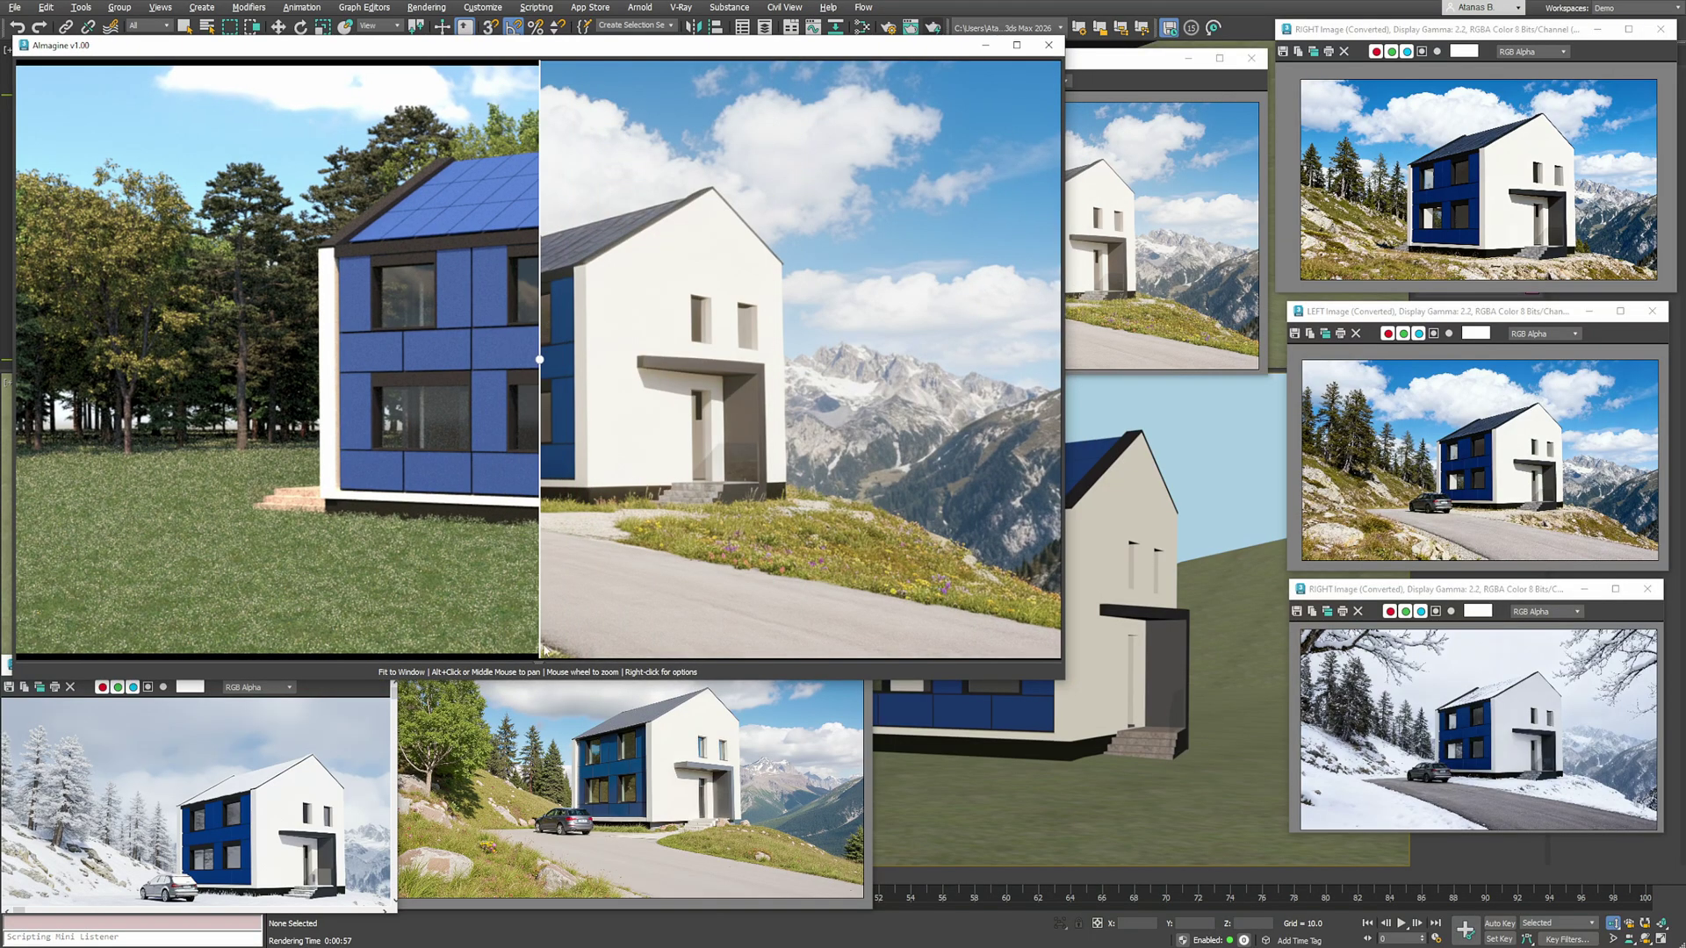
- Show the prompt field in the comparison window and switch the API to Replicate Seedream-4 Image Edit
click(540, 663)
right_click(670, 375)
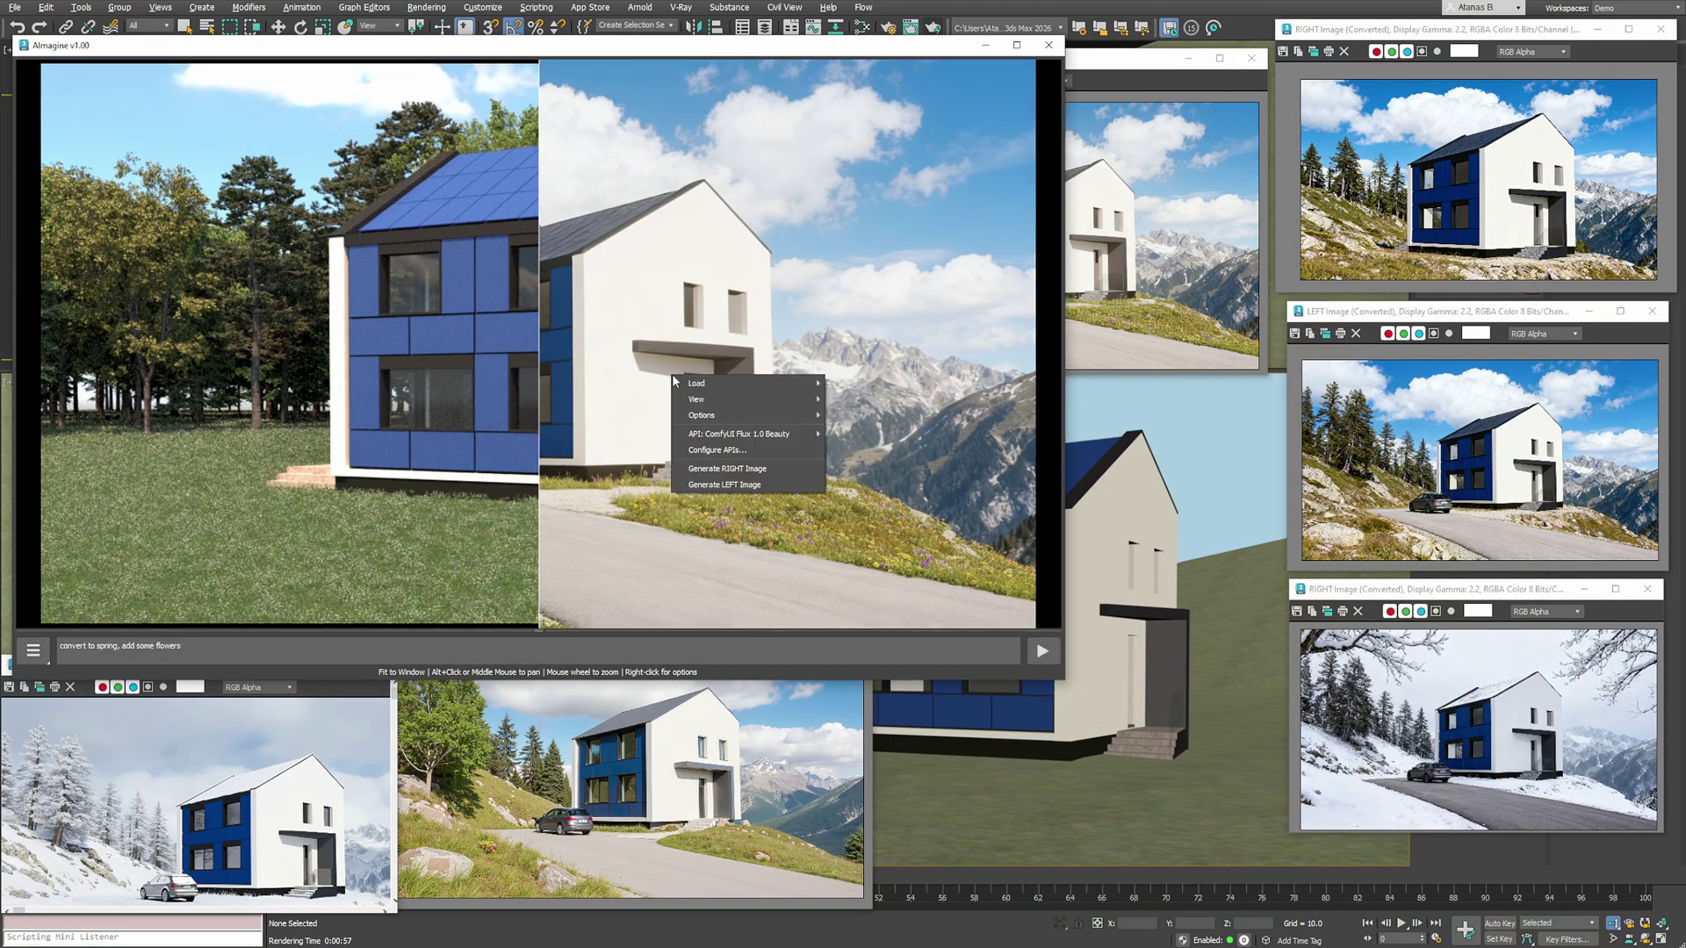
mouse_move(742, 433)
mouse_move(873, 449)
click(1008, 562)
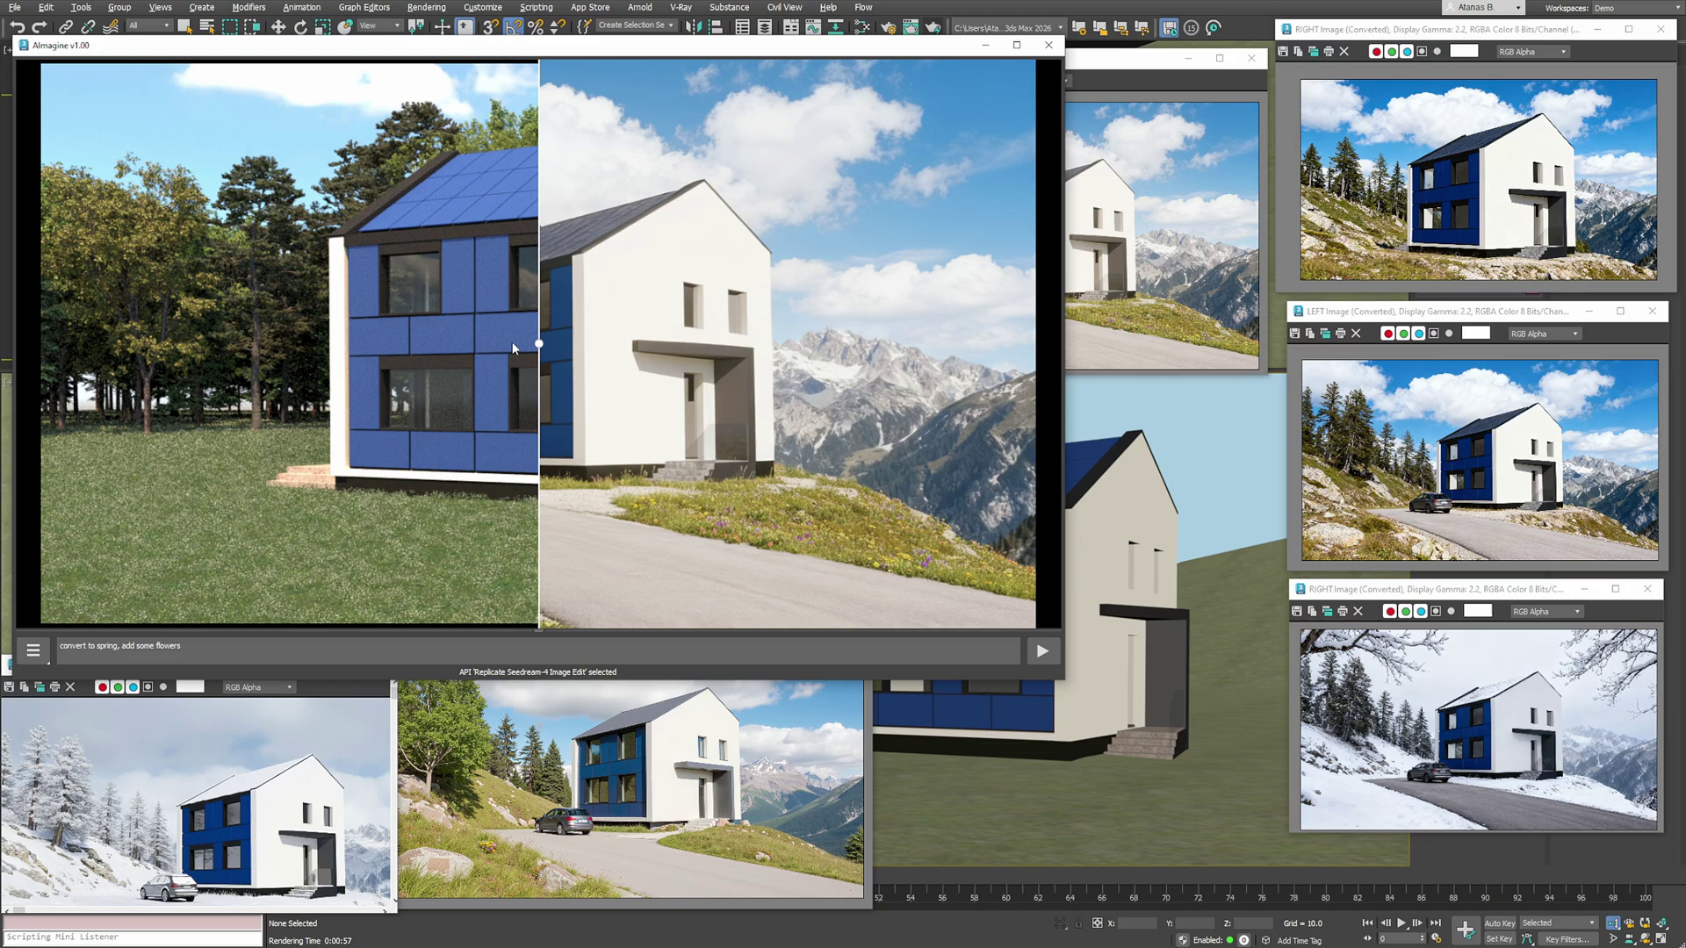
- Set the prompt to "Convert this render to a professional, realistic photo of a house." and generate the right image
drag(538, 343, 975, 343)
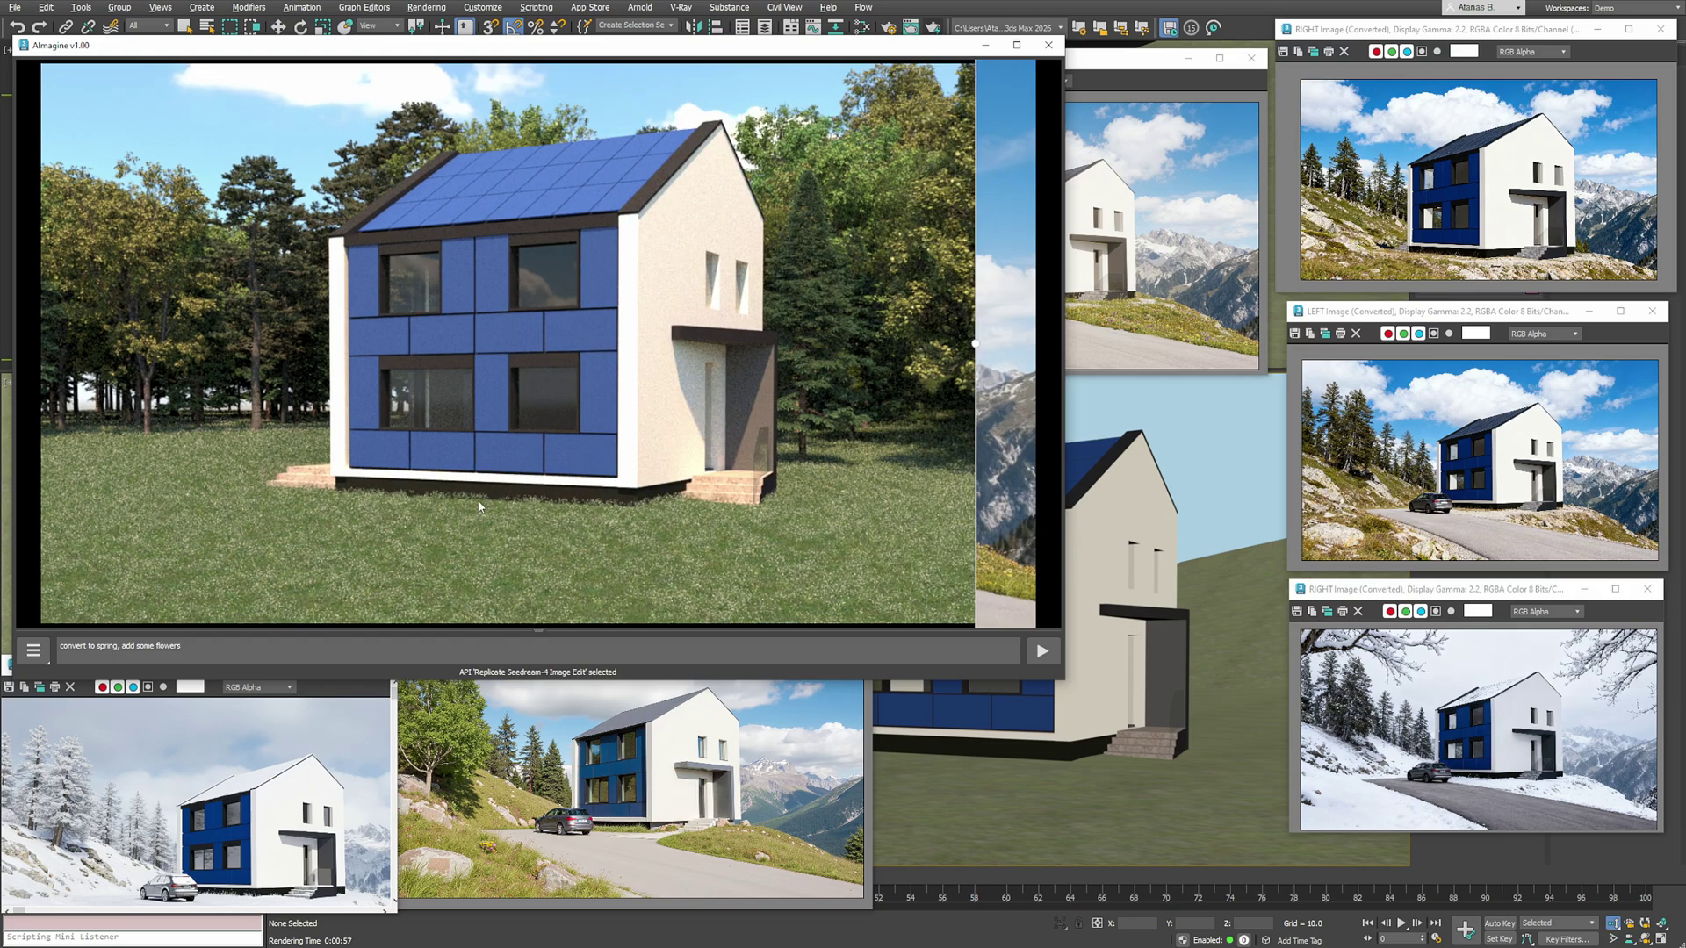
click(31, 650)
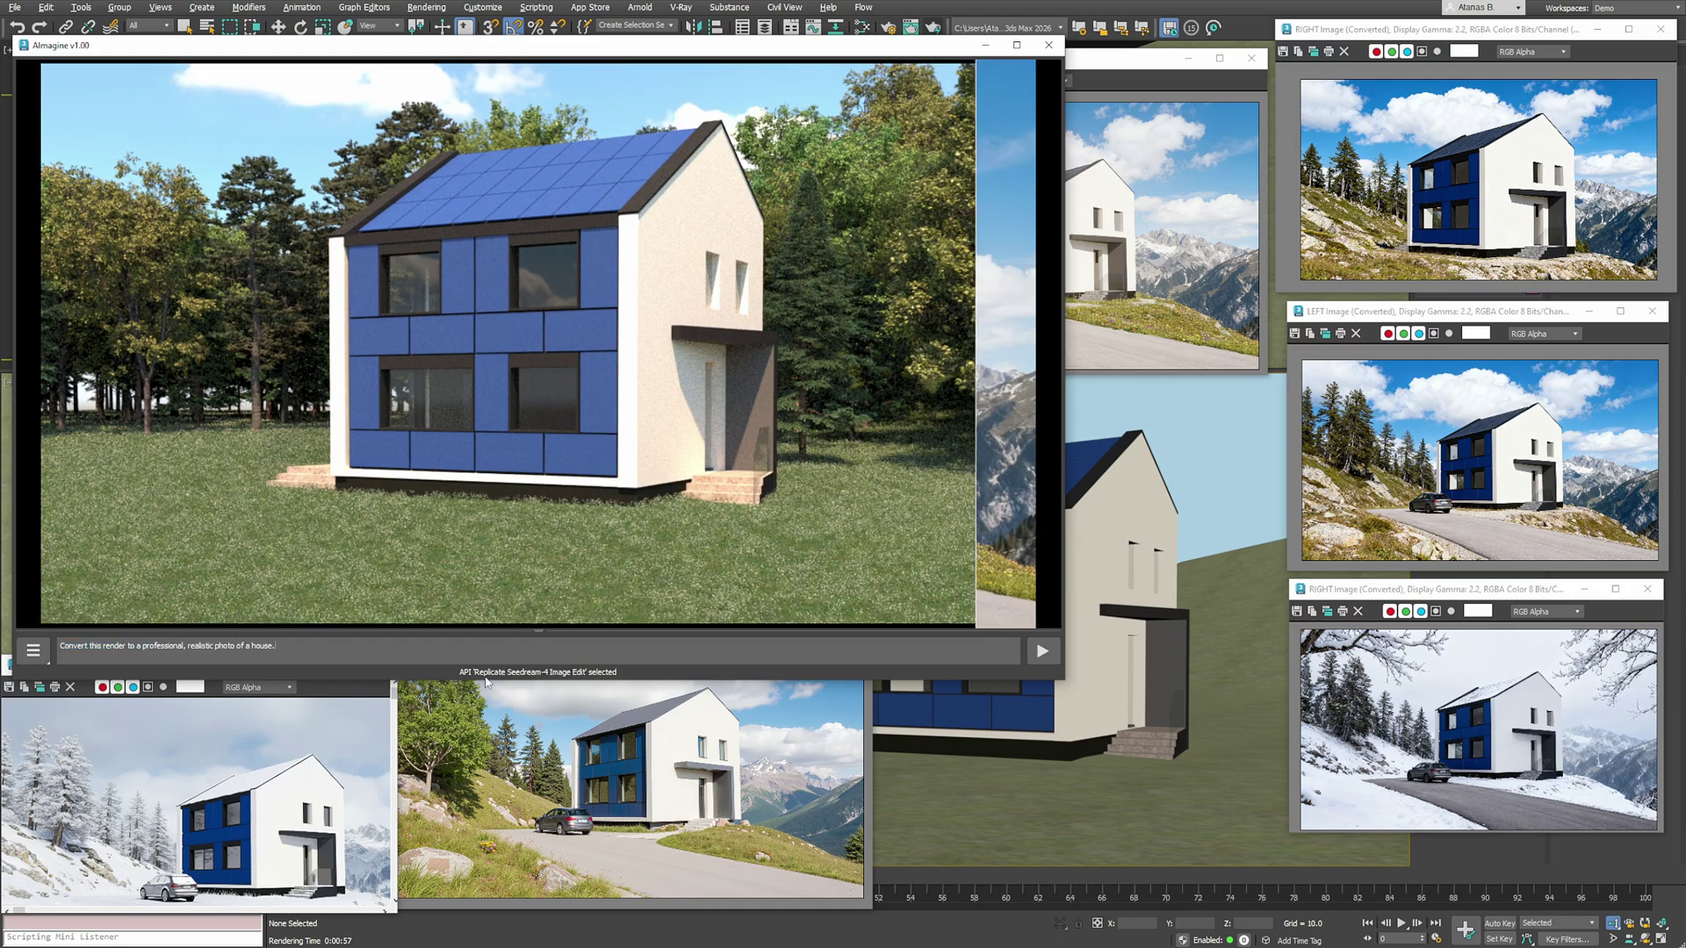
click(1043, 653)
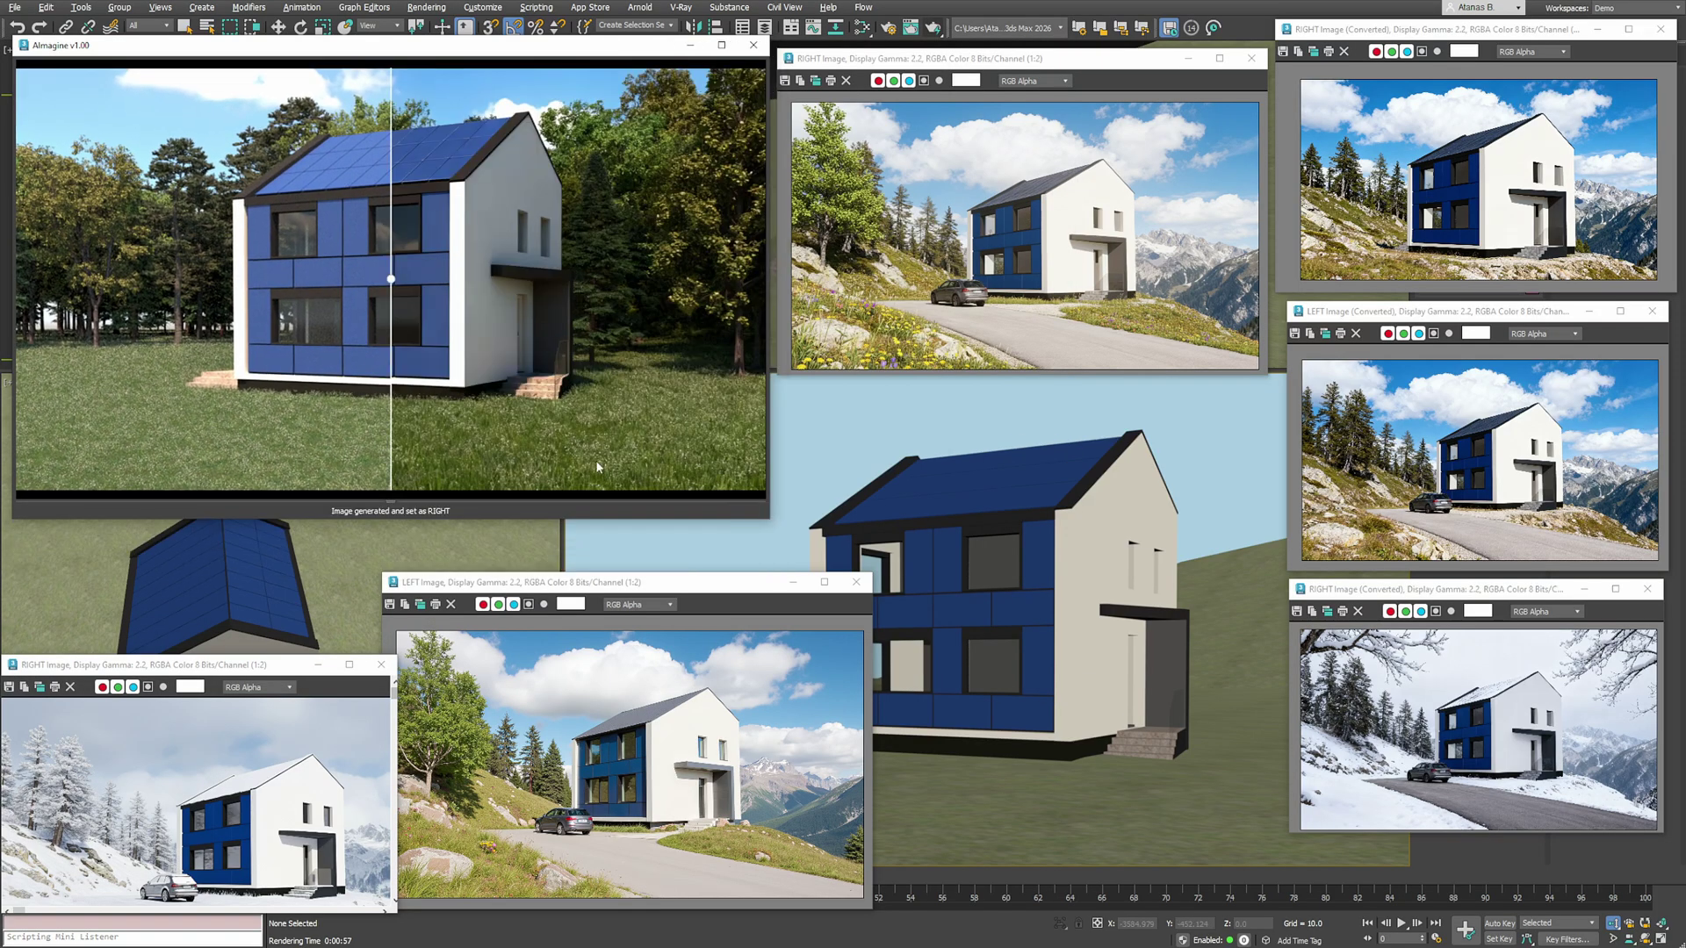
- Compare the Seedream image with the forest render, then show it in its own small viewer
drag(391, 279, 31, 353)
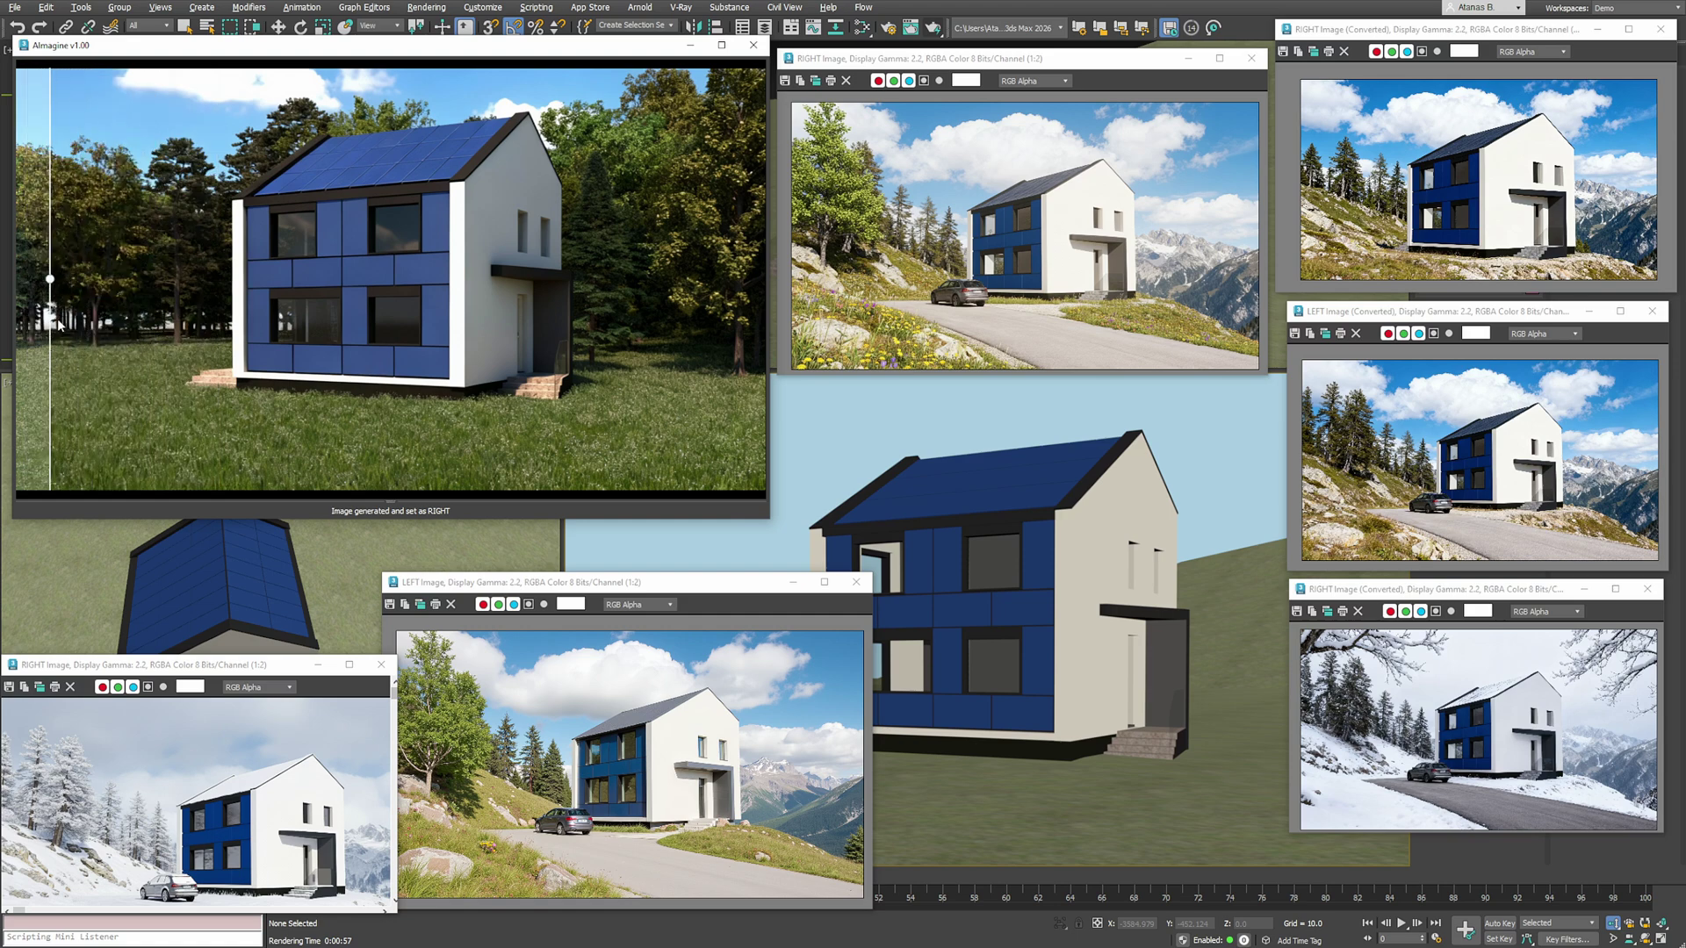
click(655, 345)
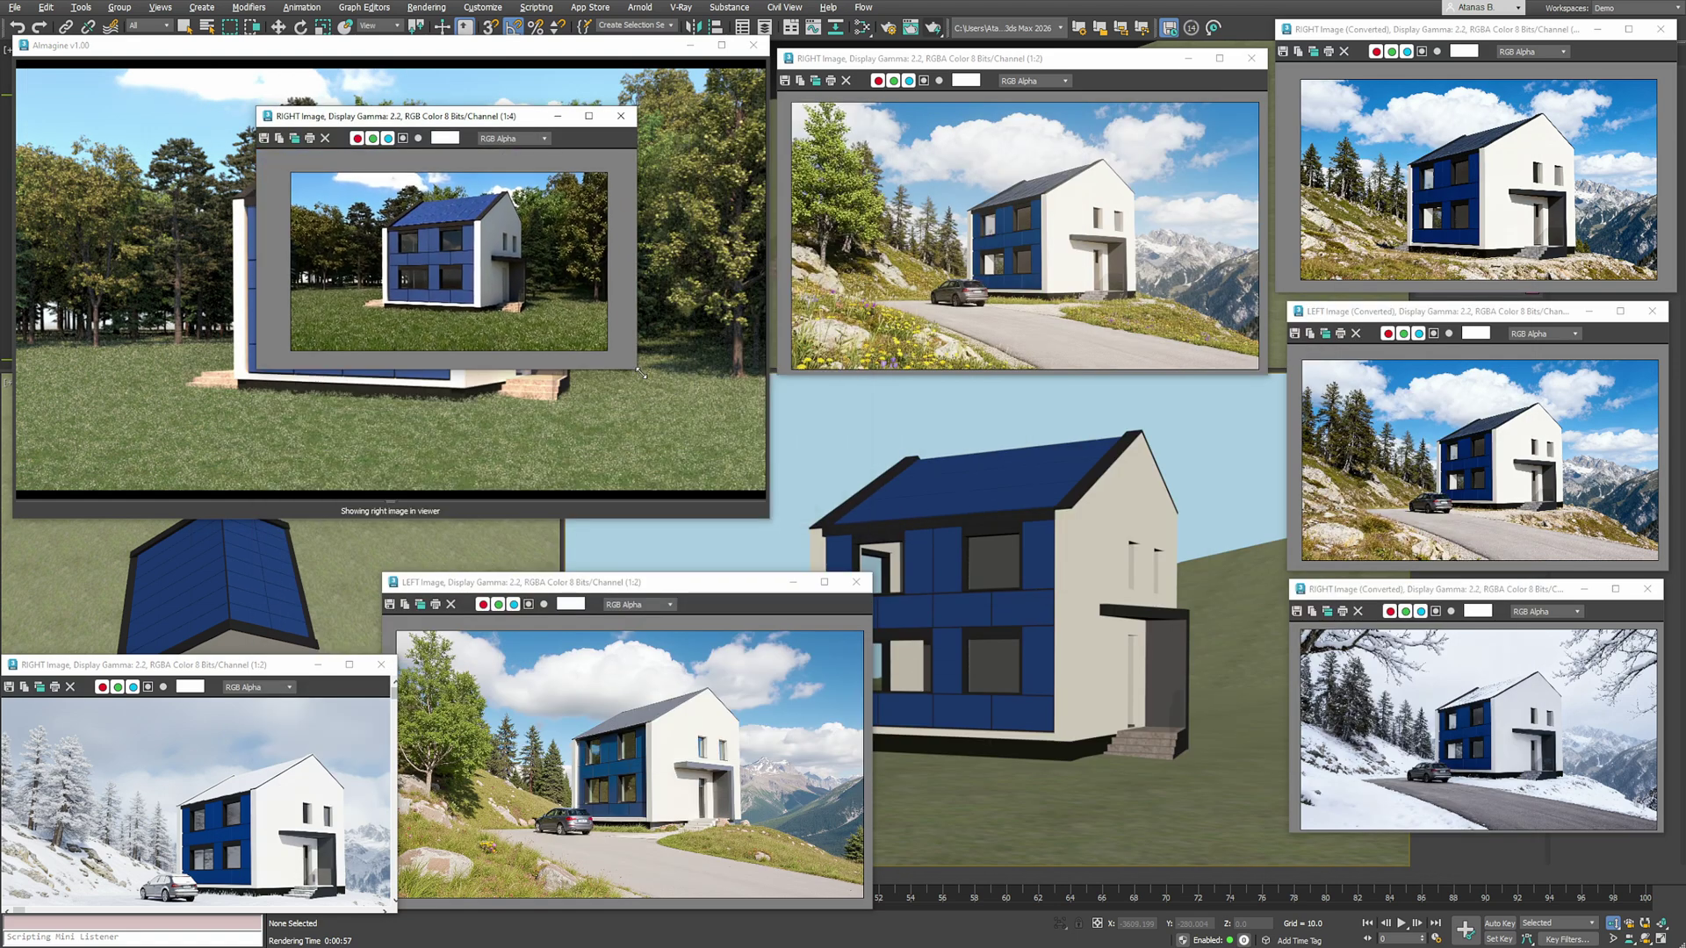
- Switch the API to MyArchitectAI Accurate, enlarge the comparison window slightly and generate a right image from the forest render
right_click(589, 297)
mouse_move(629, 354)
mouse_move(817, 386)
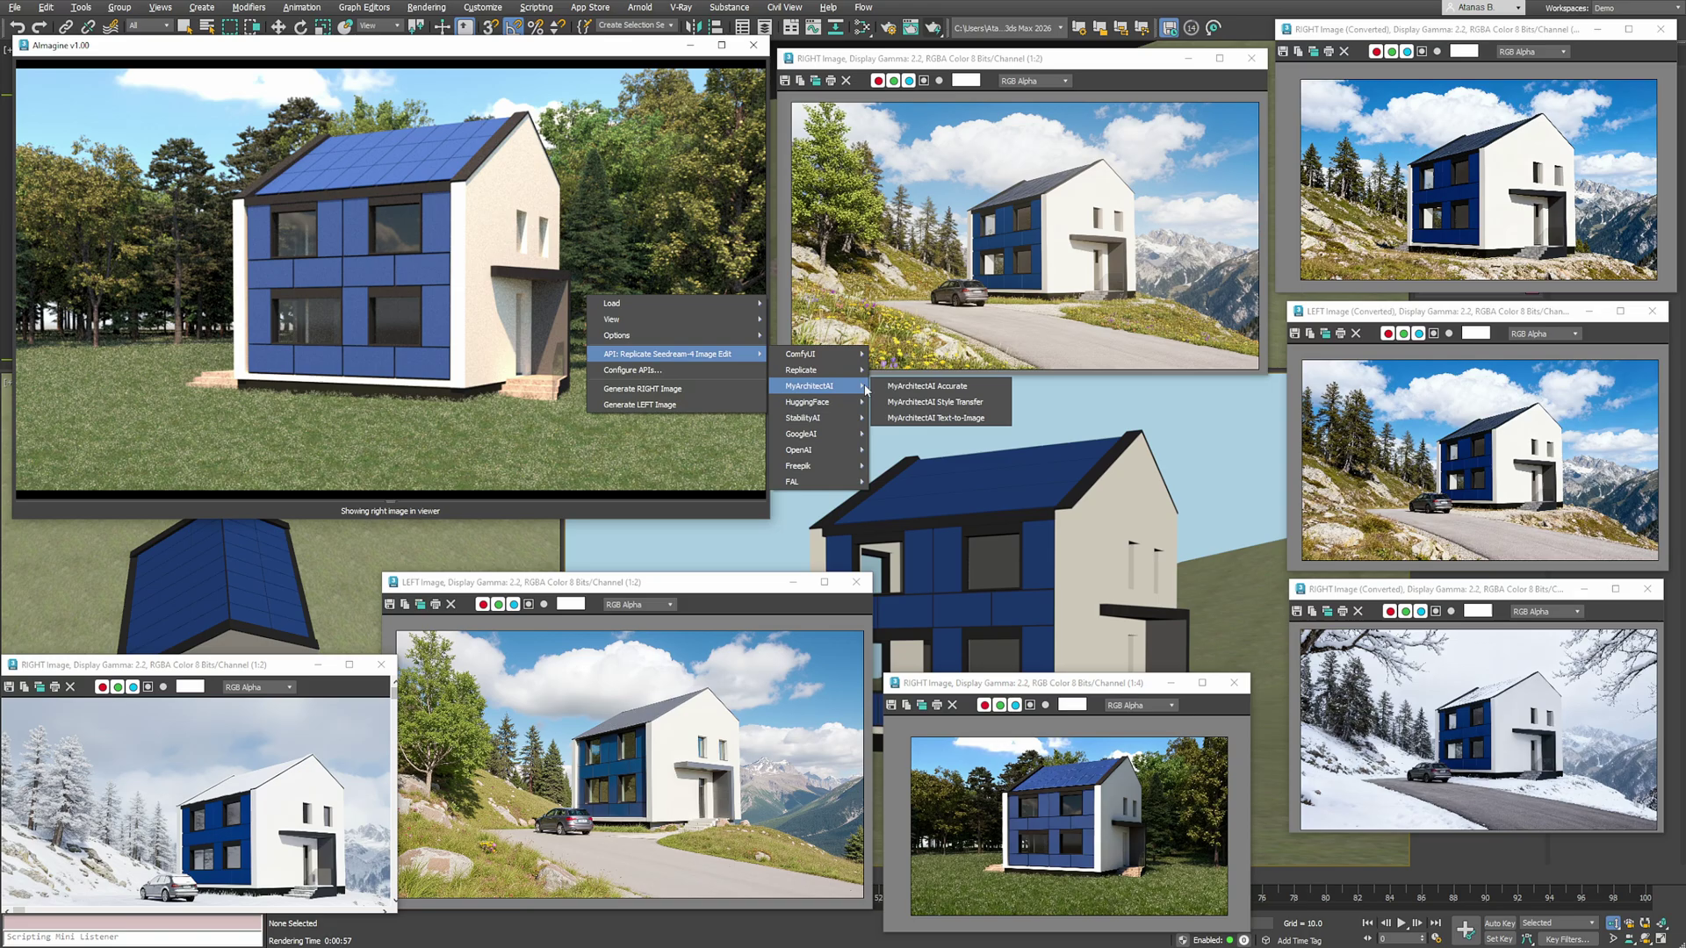
click(913, 394)
drag(769, 518, 861, 559)
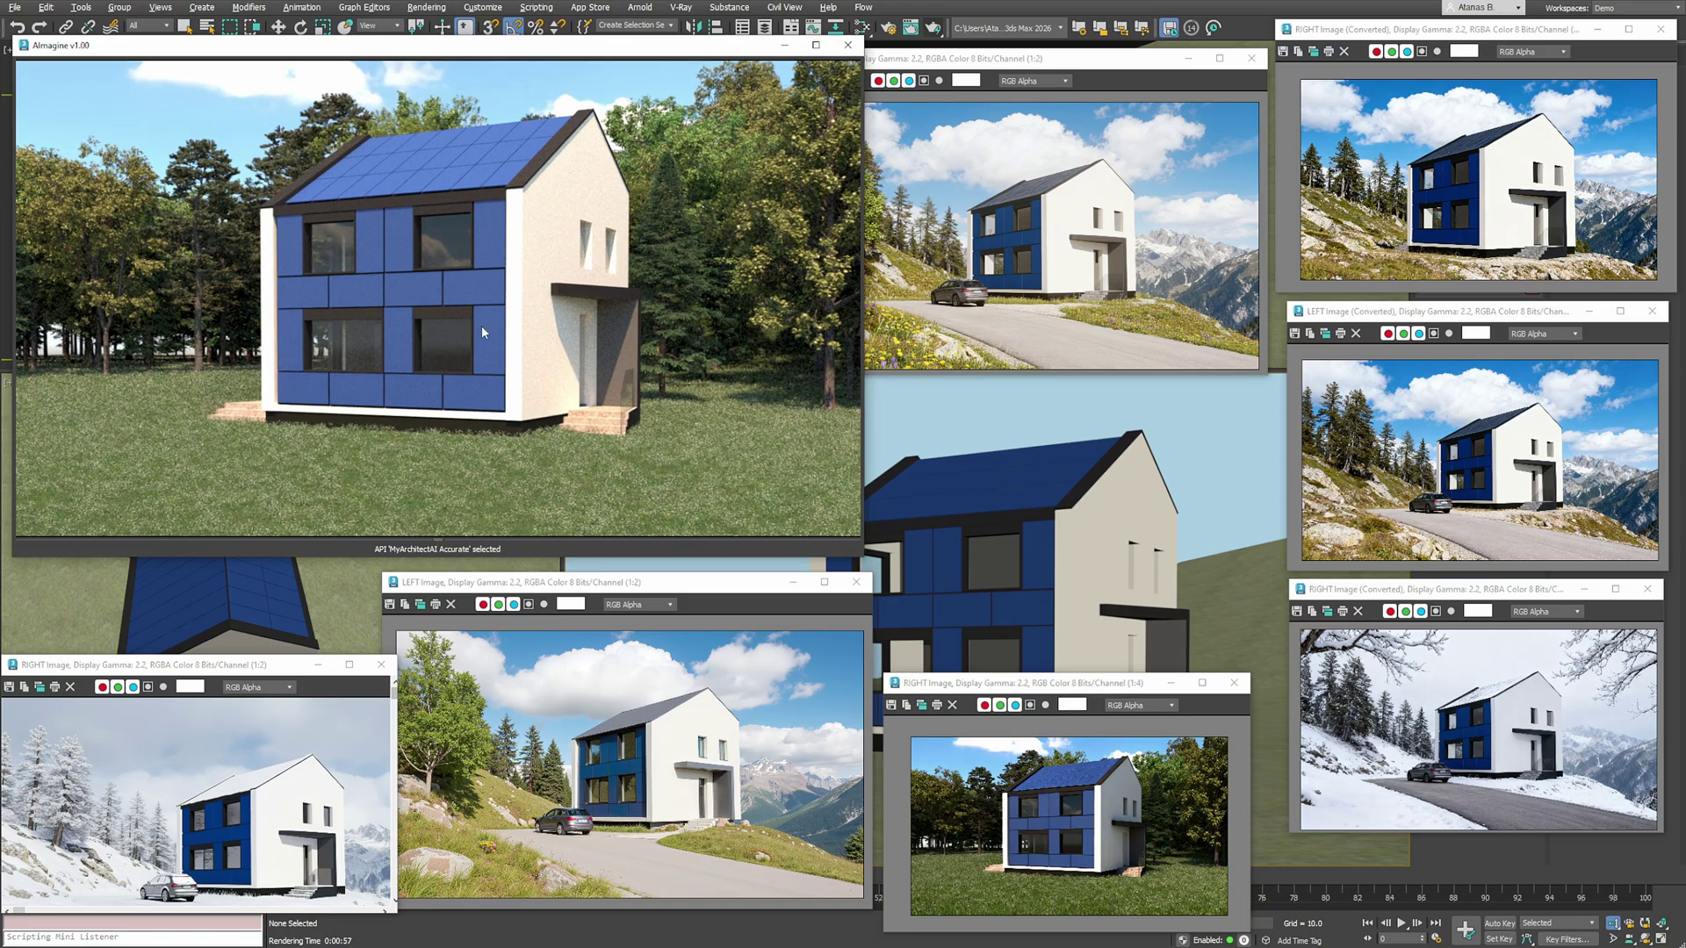
click(481, 332)
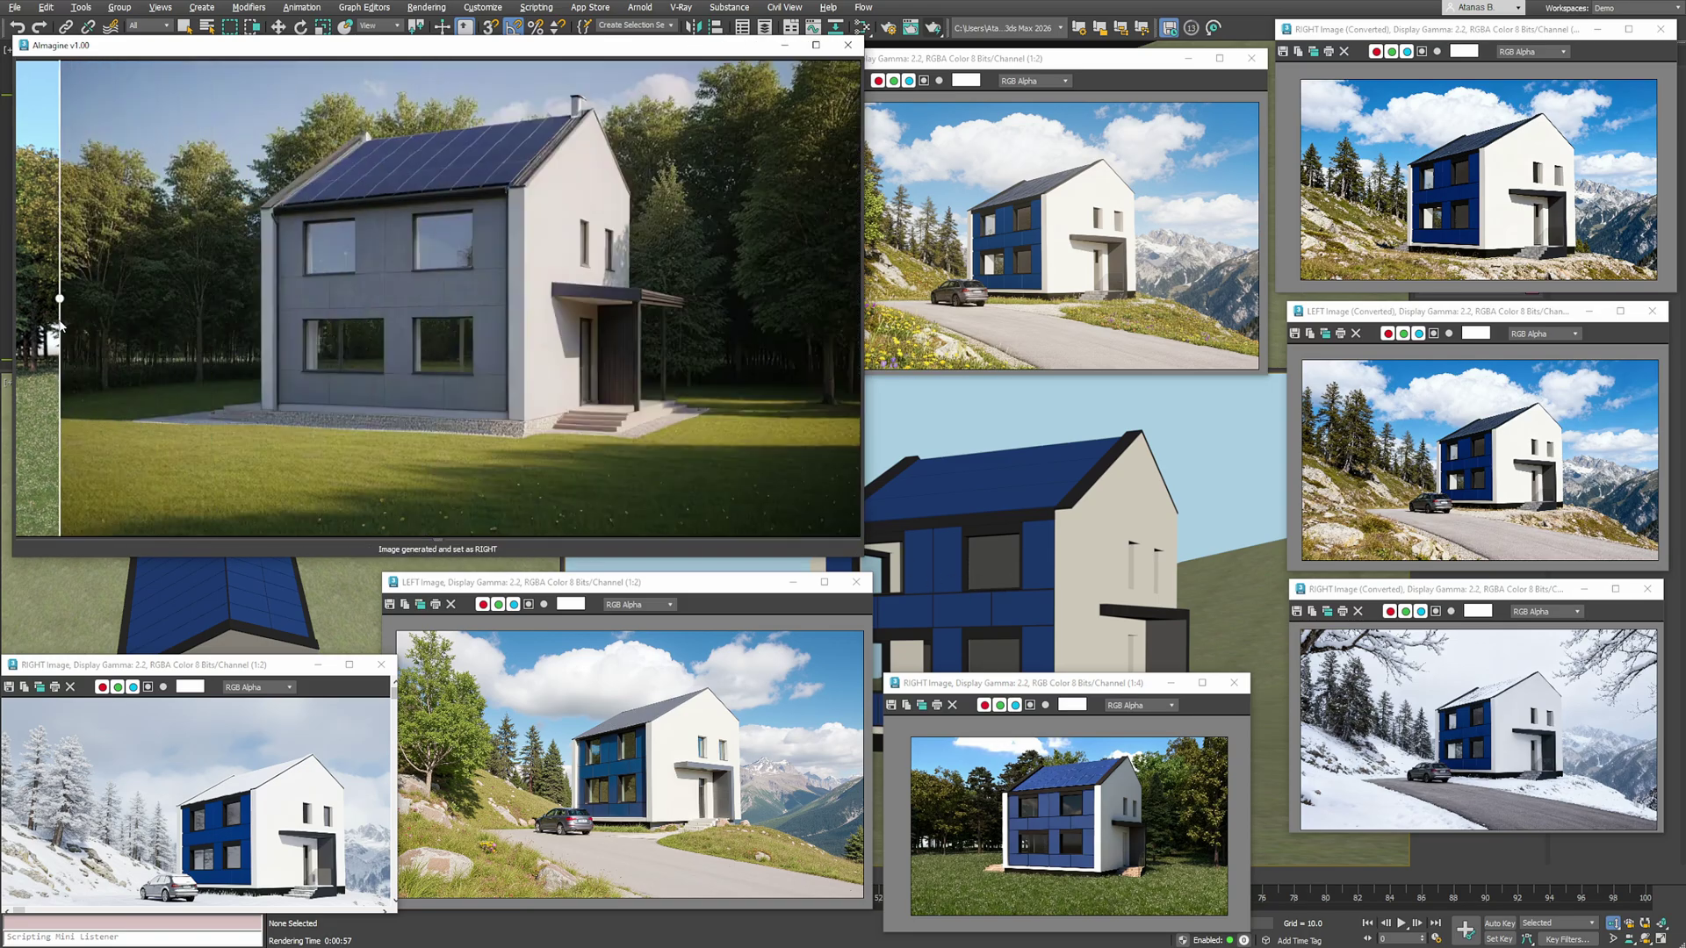
- Compare the MyArchitectAI image with the render, then show it in a small viewer above the Seedream preview
drag(59, 323, 38, 325)
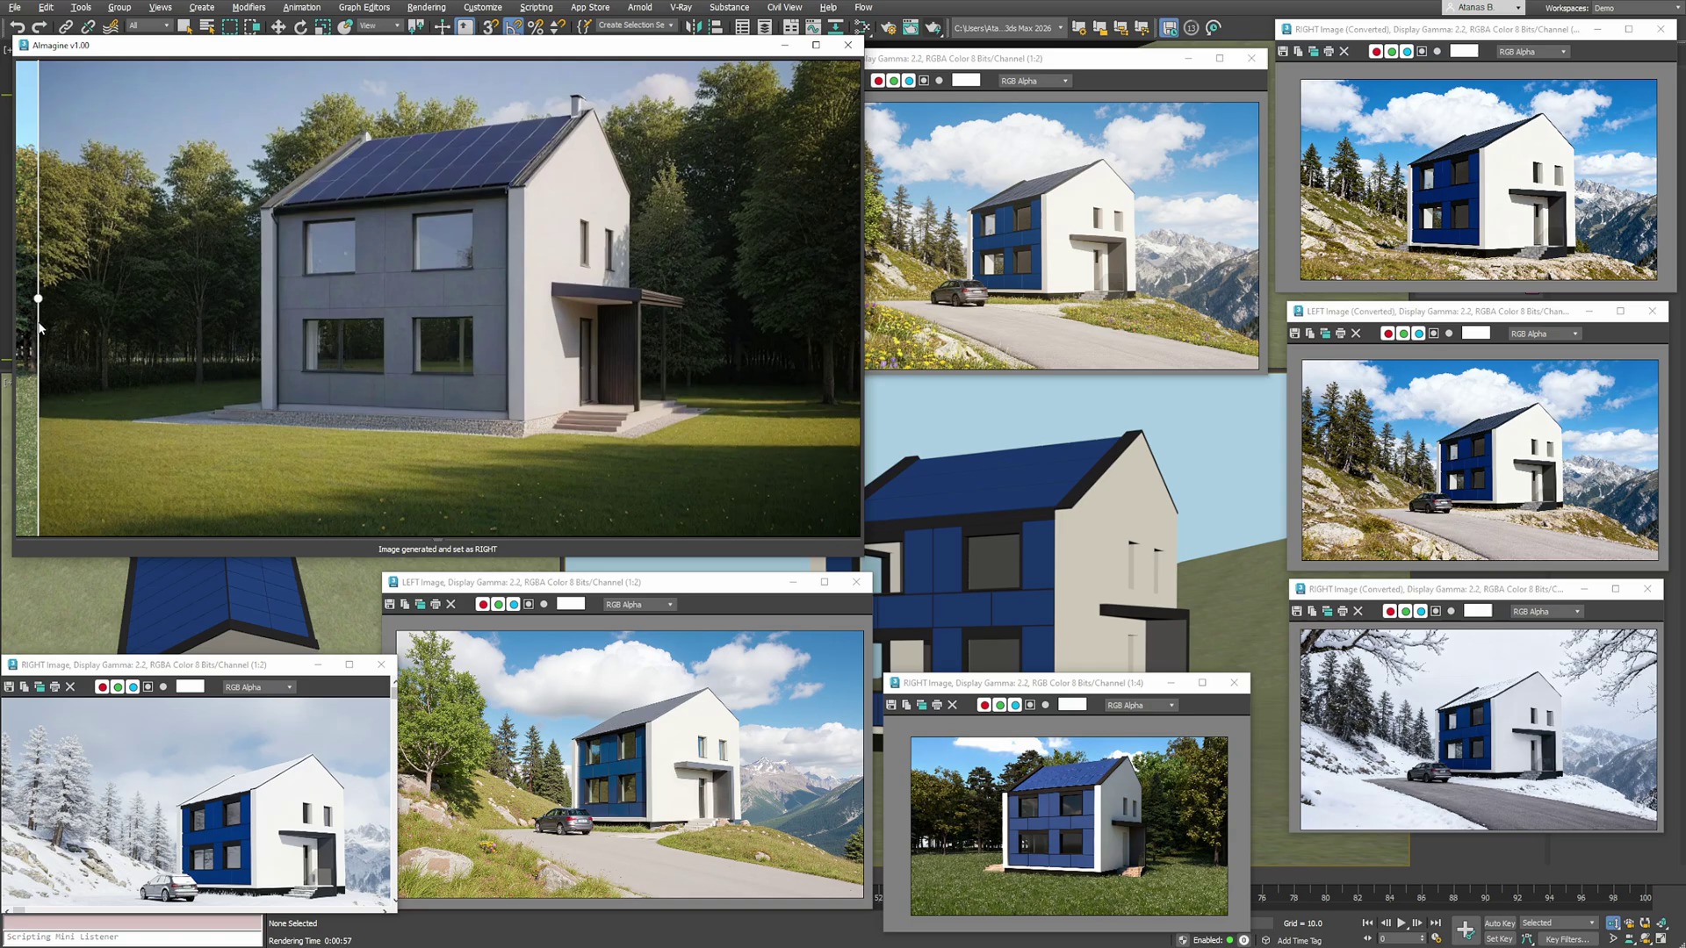
drag(39, 326, 922, 367)
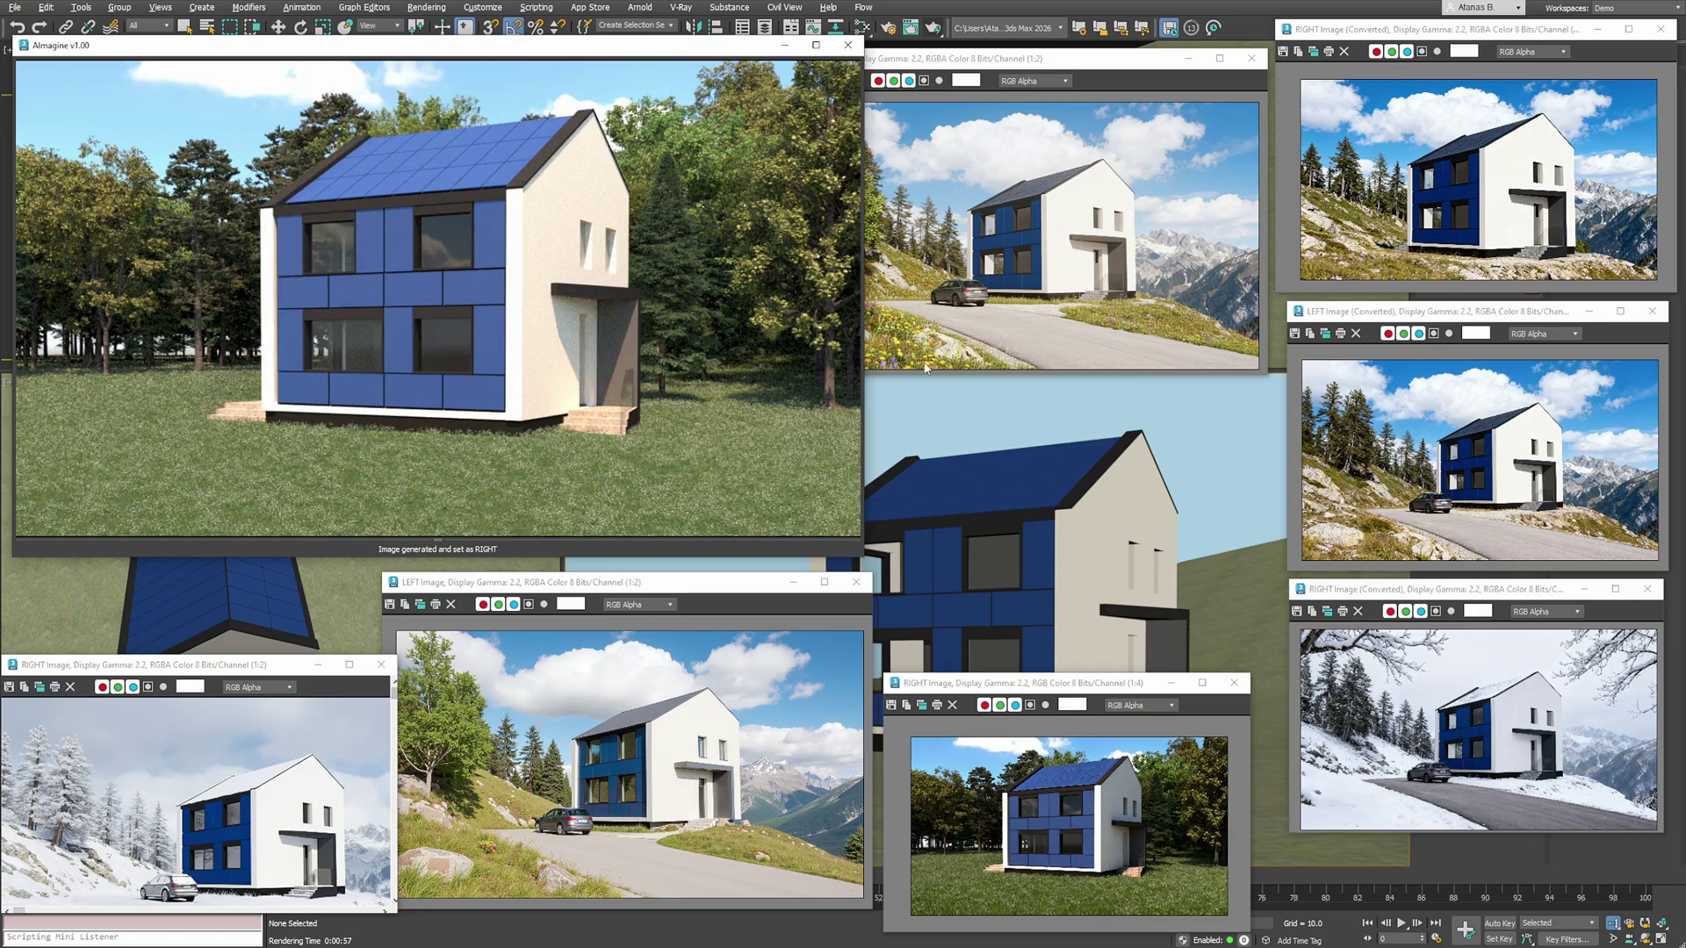
key(v)
drag(1360, 776, 885, 535)
drag(616, 216, 1011, 365)
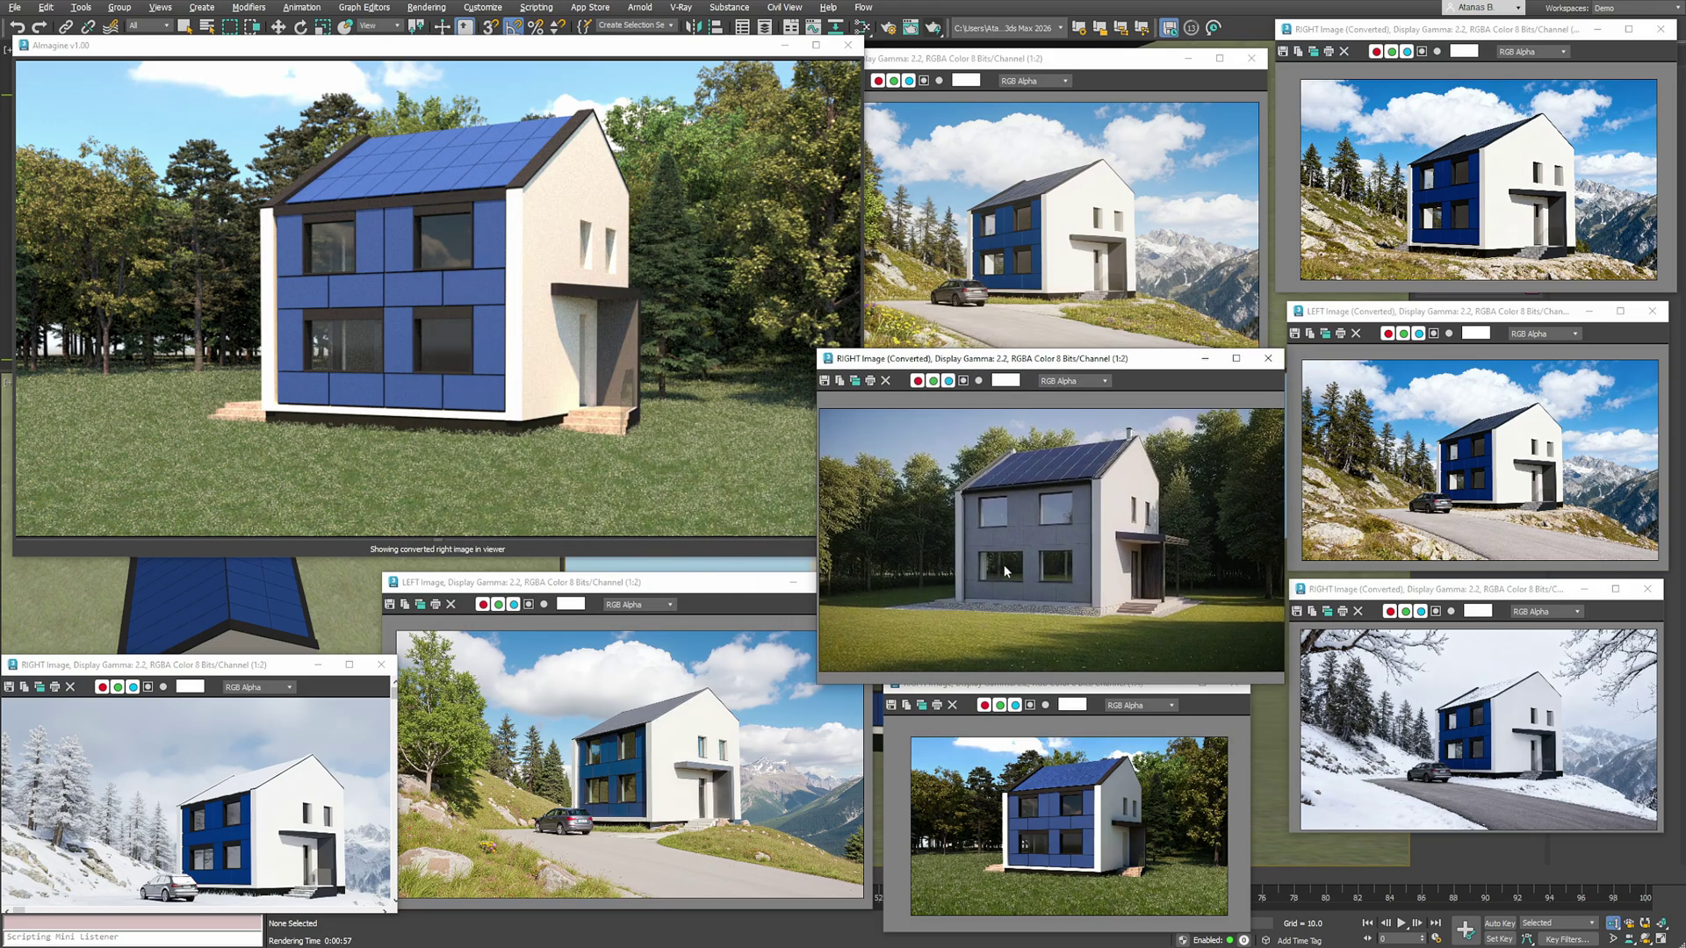
- Switch the API to Freepik Mystic Image-to-Image and generate a right image from the forest render
drag(614, 46, 624, 77)
right_click(566, 272)
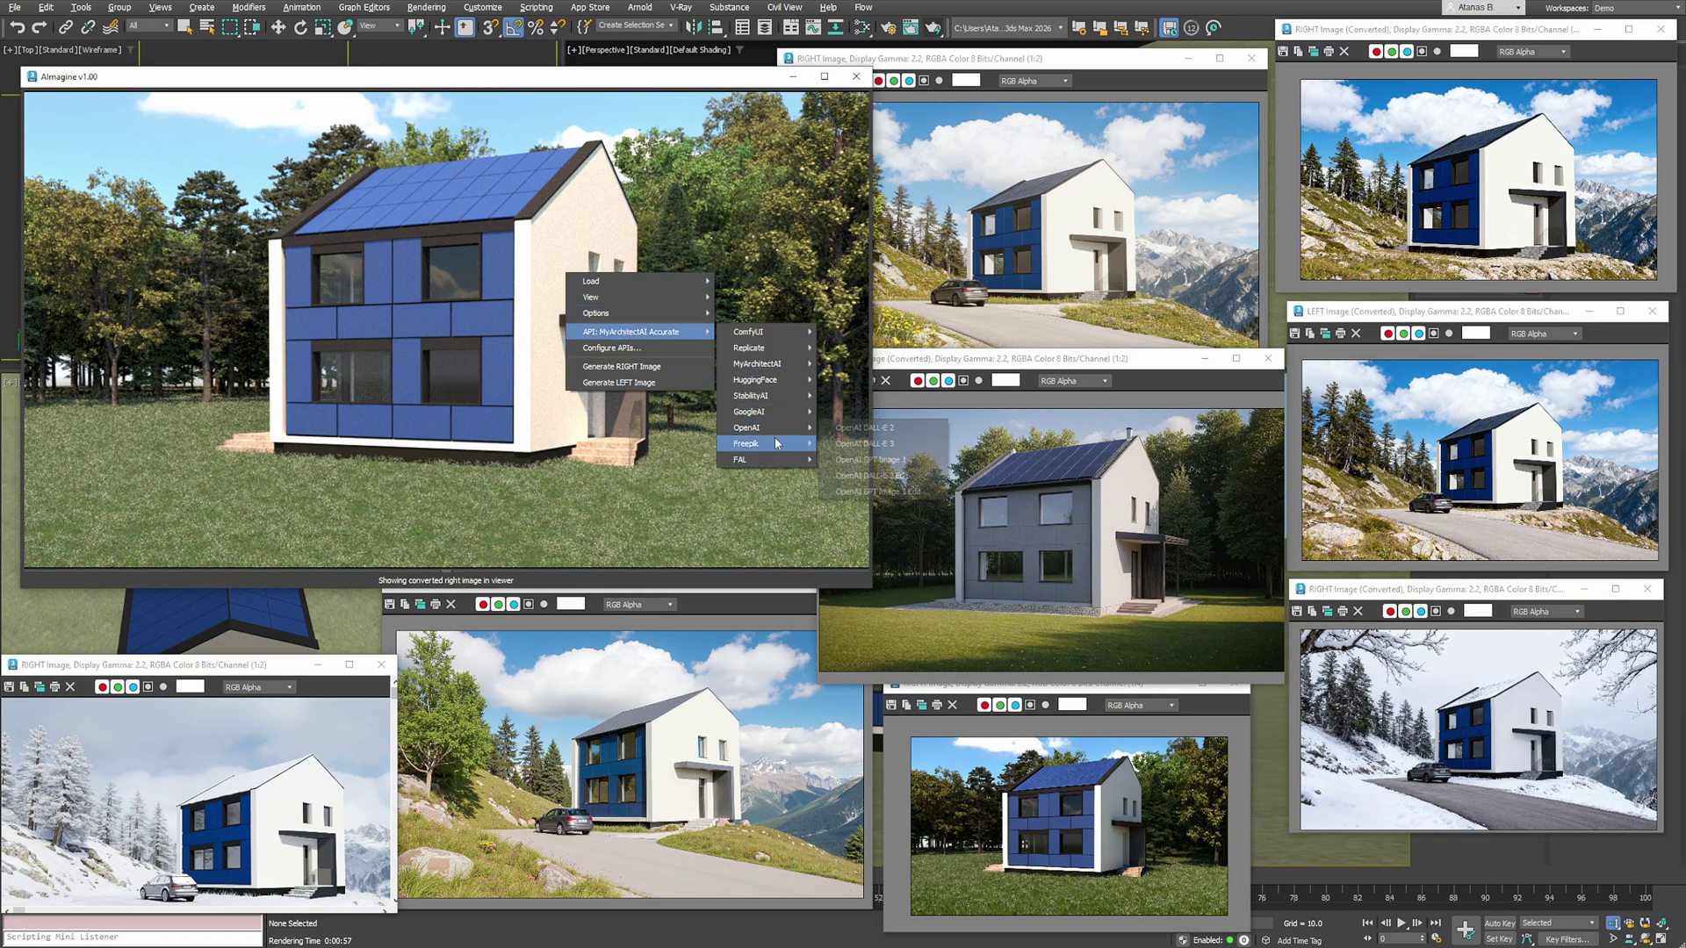
mouse_move(774, 443)
click(884, 492)
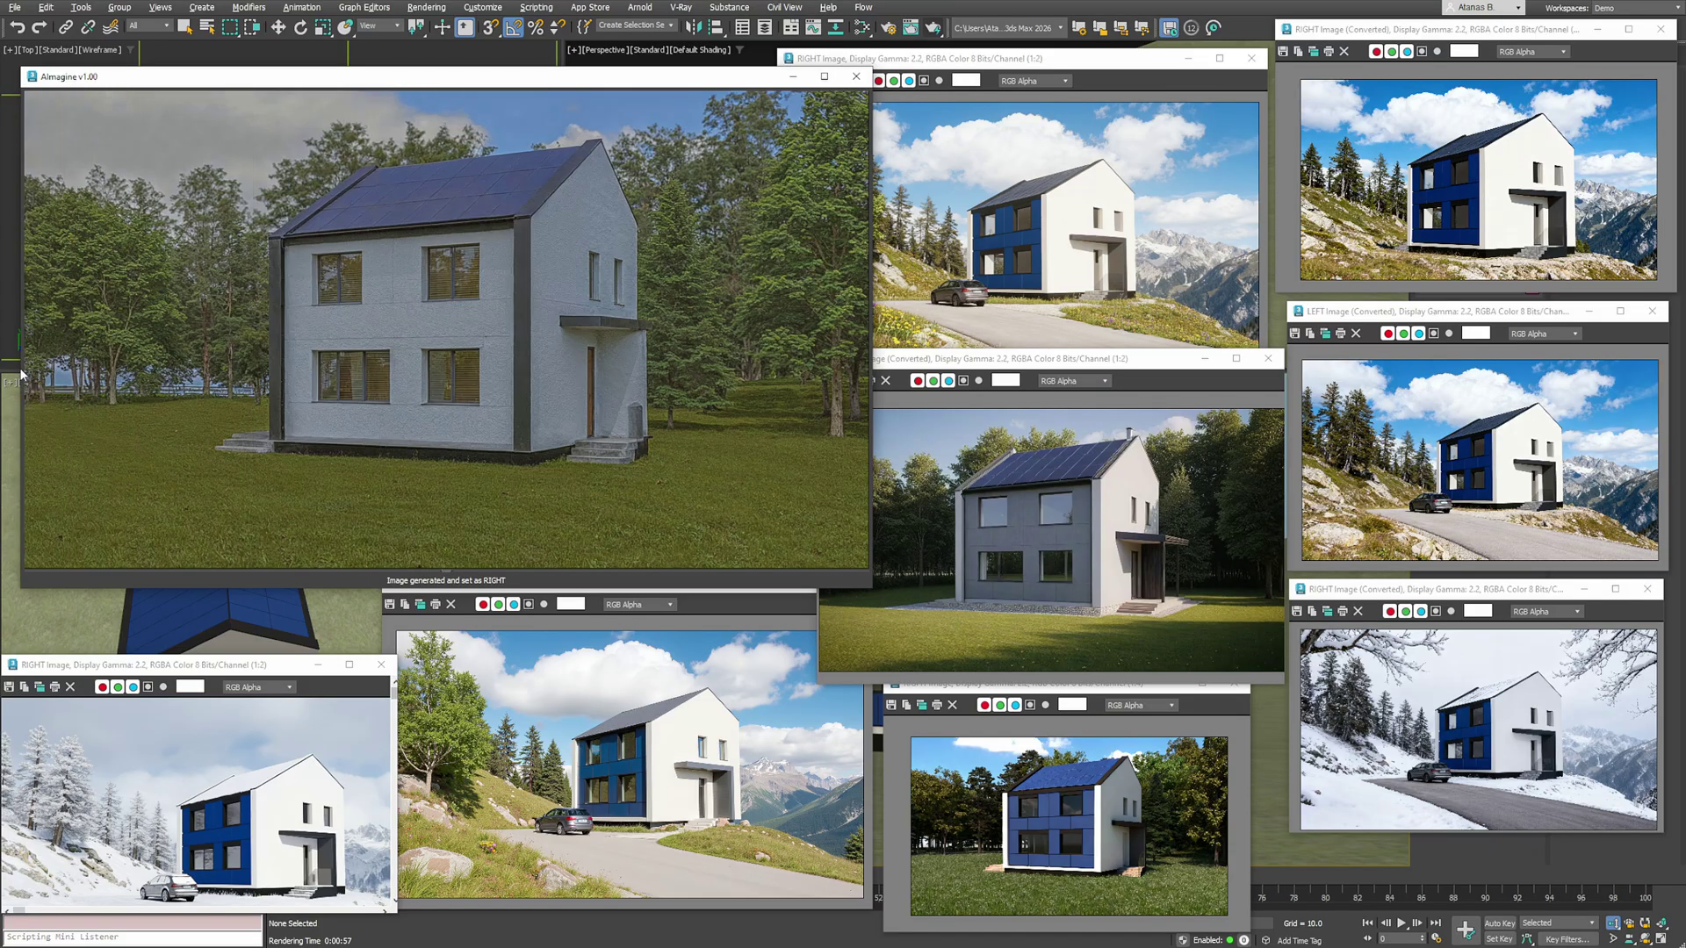
- Compare the Freepik image with the render, then show it in a small viewer above the snowy-trees winter preview
drag(25, 373, 1004, 408)
drag(1415, 812, 658, 383)
scroll(557, 351, down, 2)
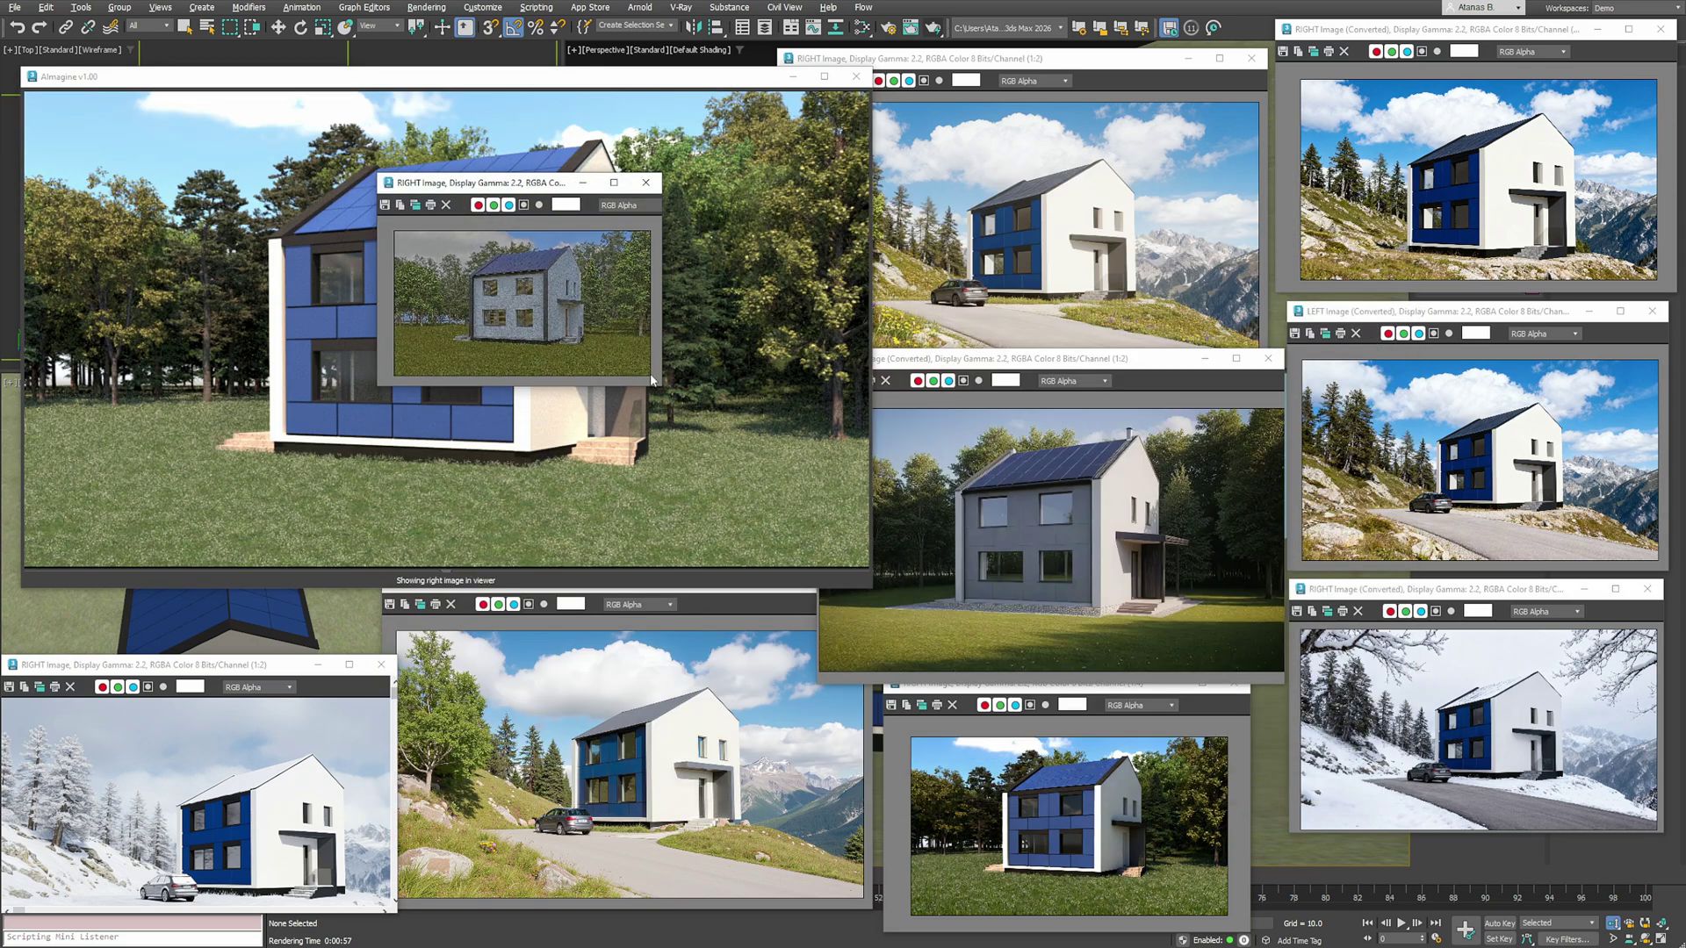
drag(491, 182, 131, 446)
- Switch the API to Google AI Gemini 2.5 Flash Image Edit and generate a left image of the forest house
drag(456, 83, 673, 89)
right_click(856, 291)
mouse_move(1002, 354)
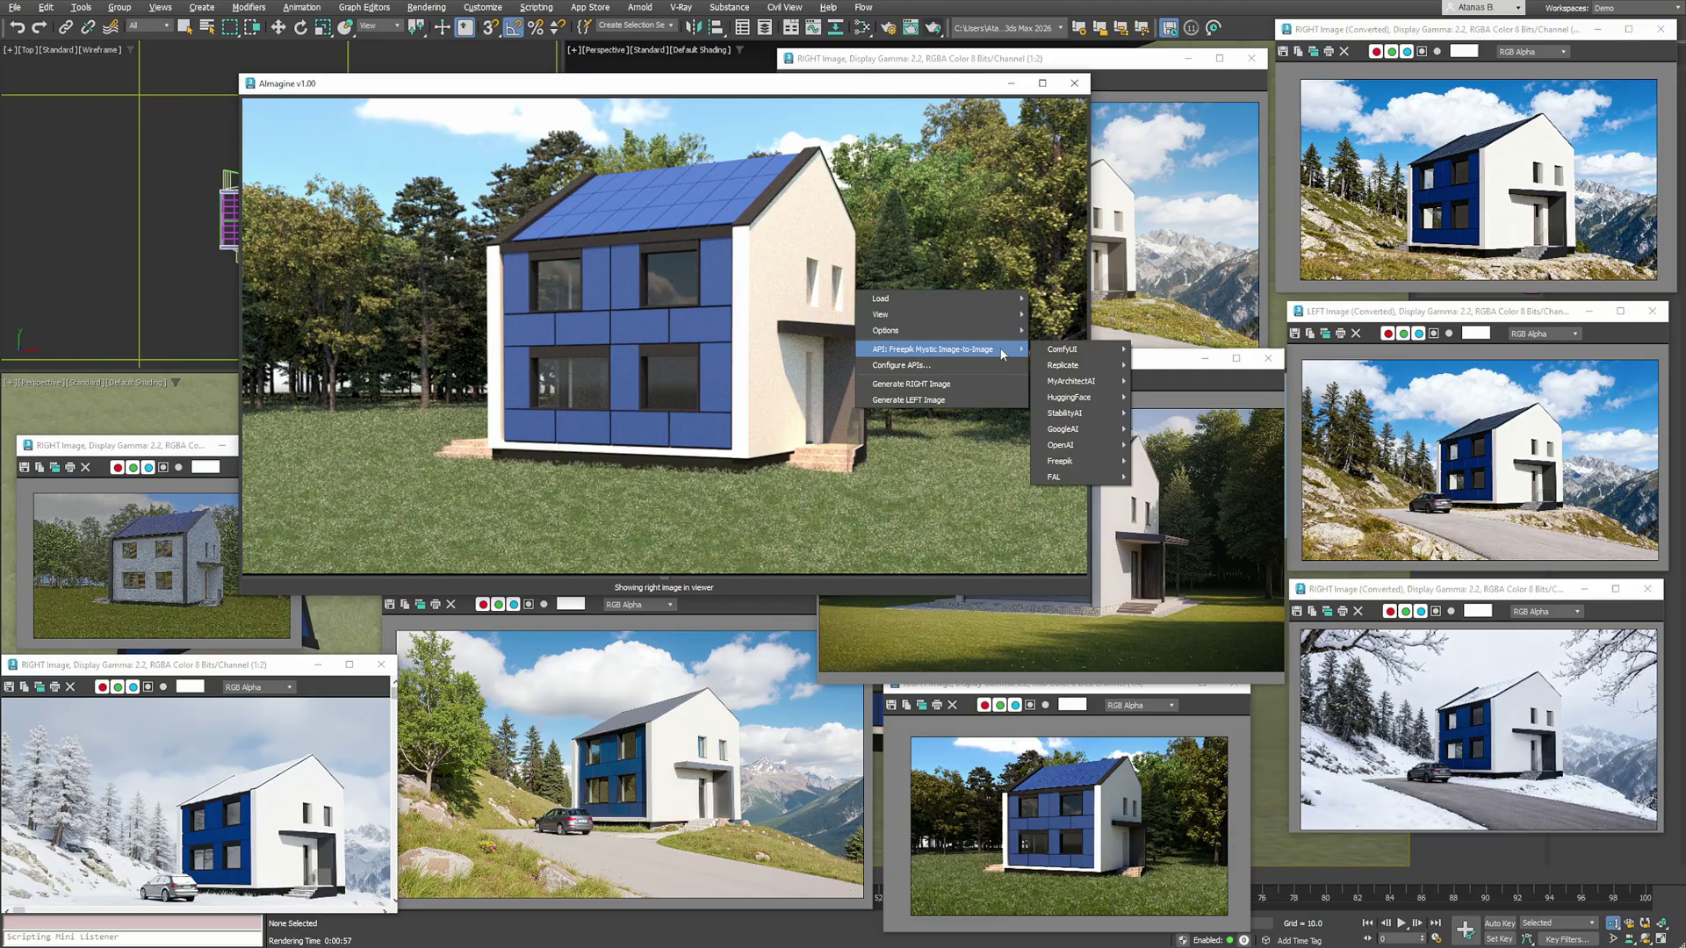
mouse_move(1081, 432)
click(1212, 446)
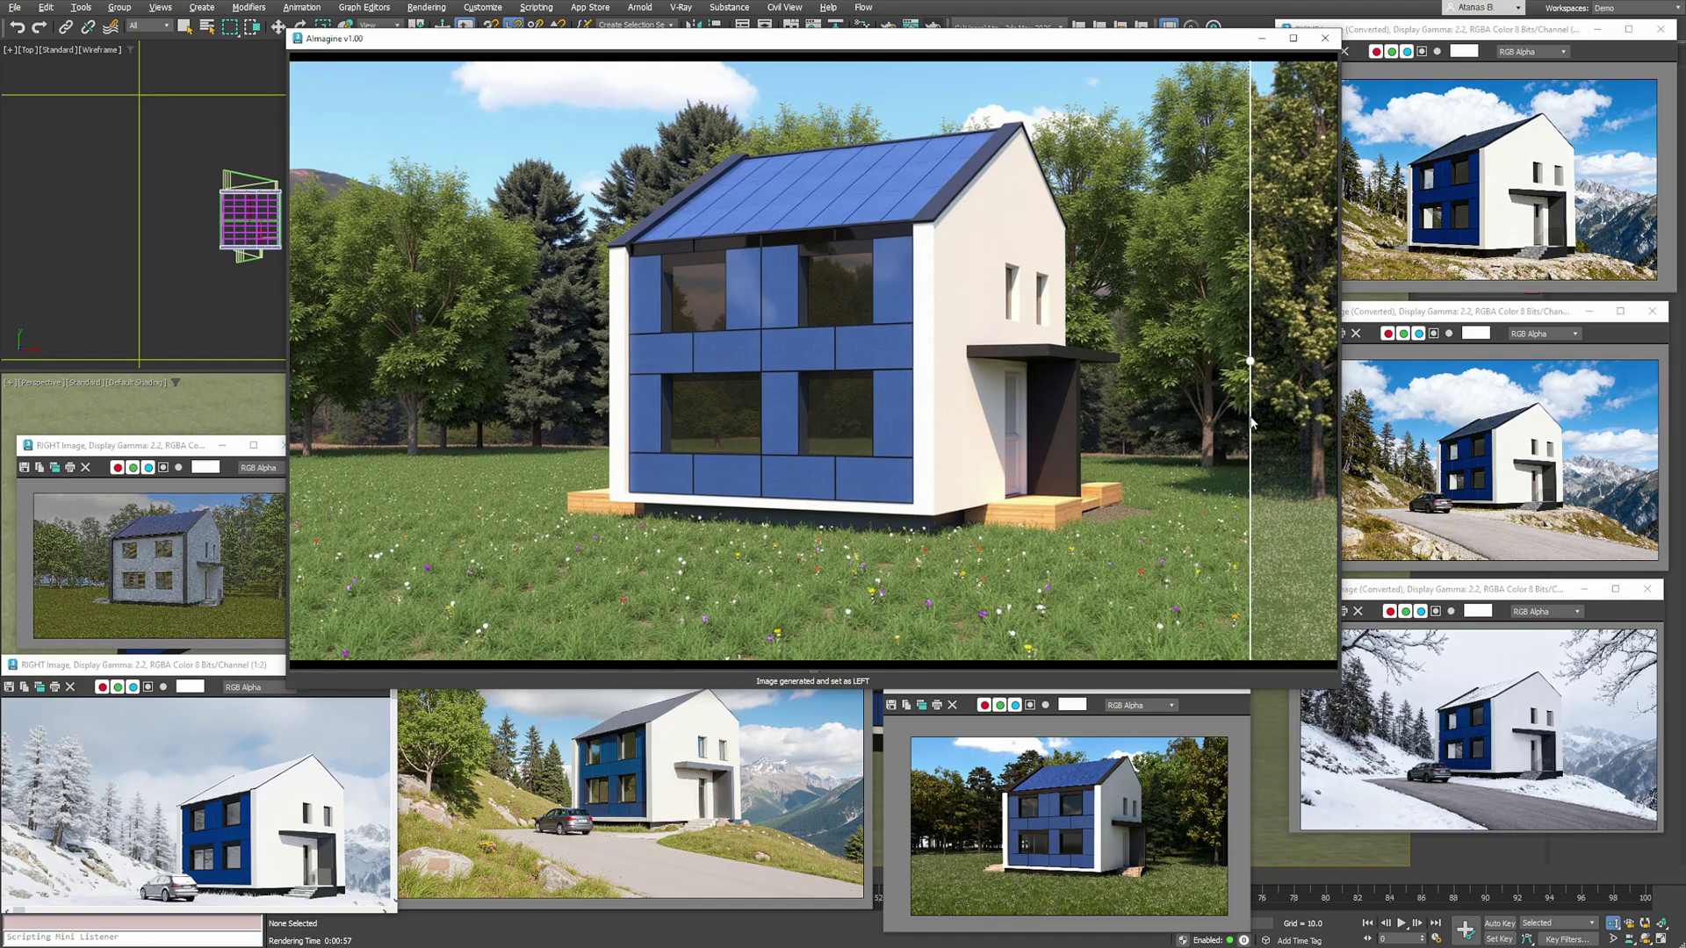
- Show the Gemini forest image in a small viewer above the Freepik preview and move the comparison window beside it
double_click(1322, 417)
drag(1363, 779, 887, 526)
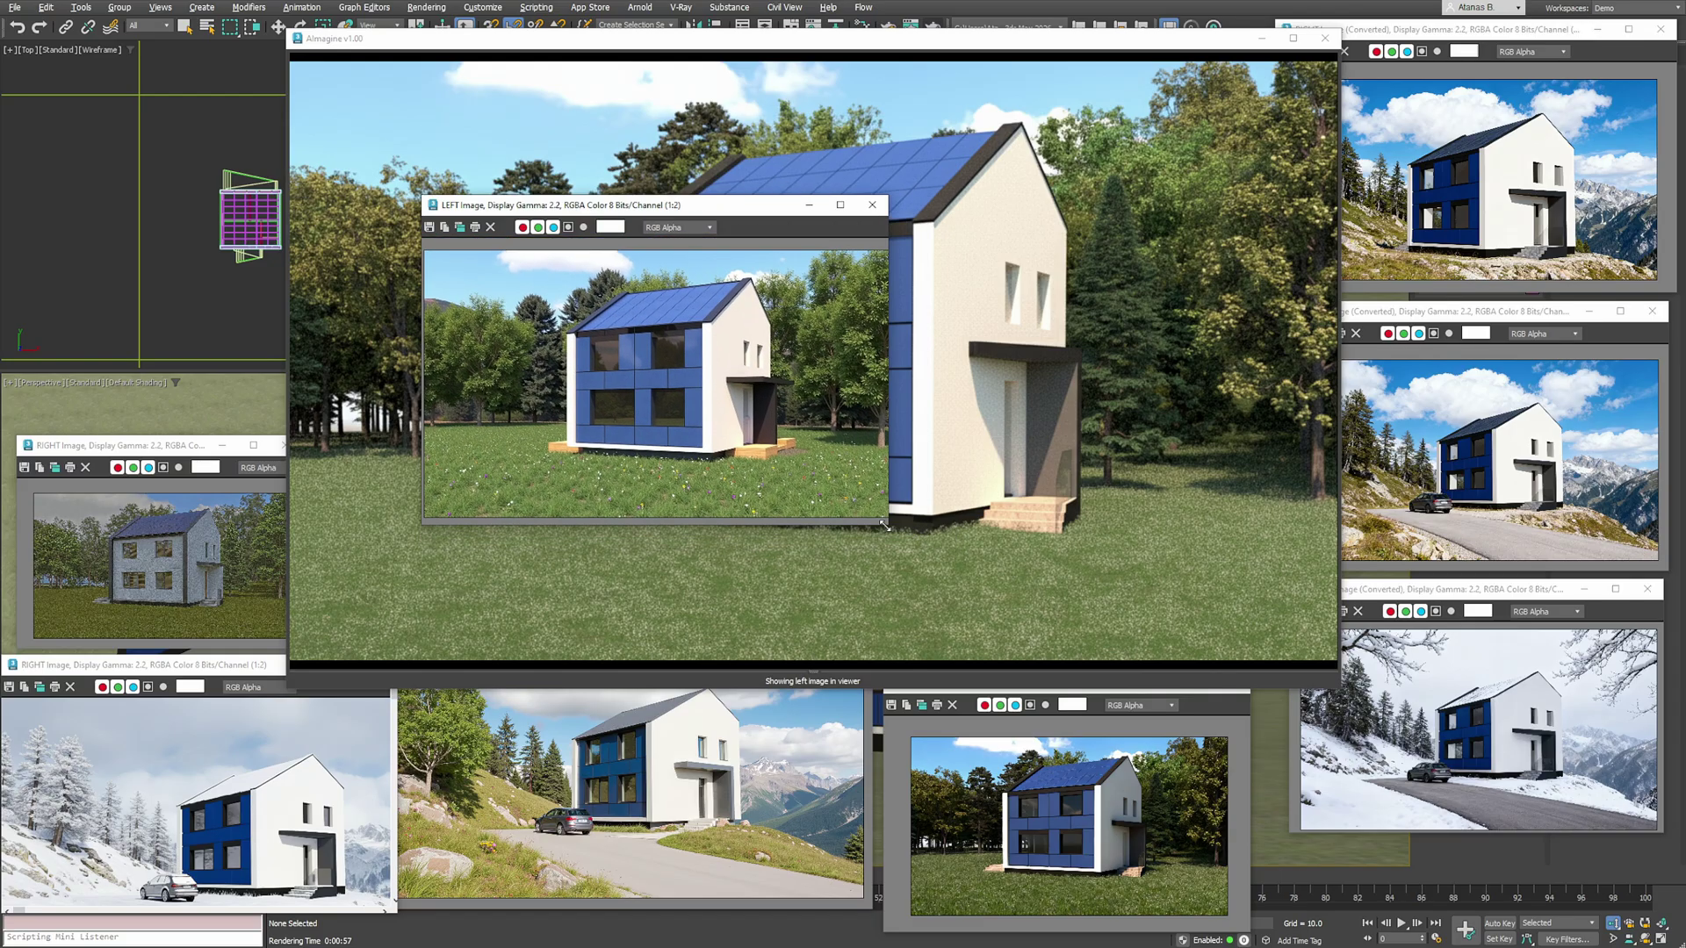
drag(690, 204, 279, 37)
drag(633, 39, 713, 96)
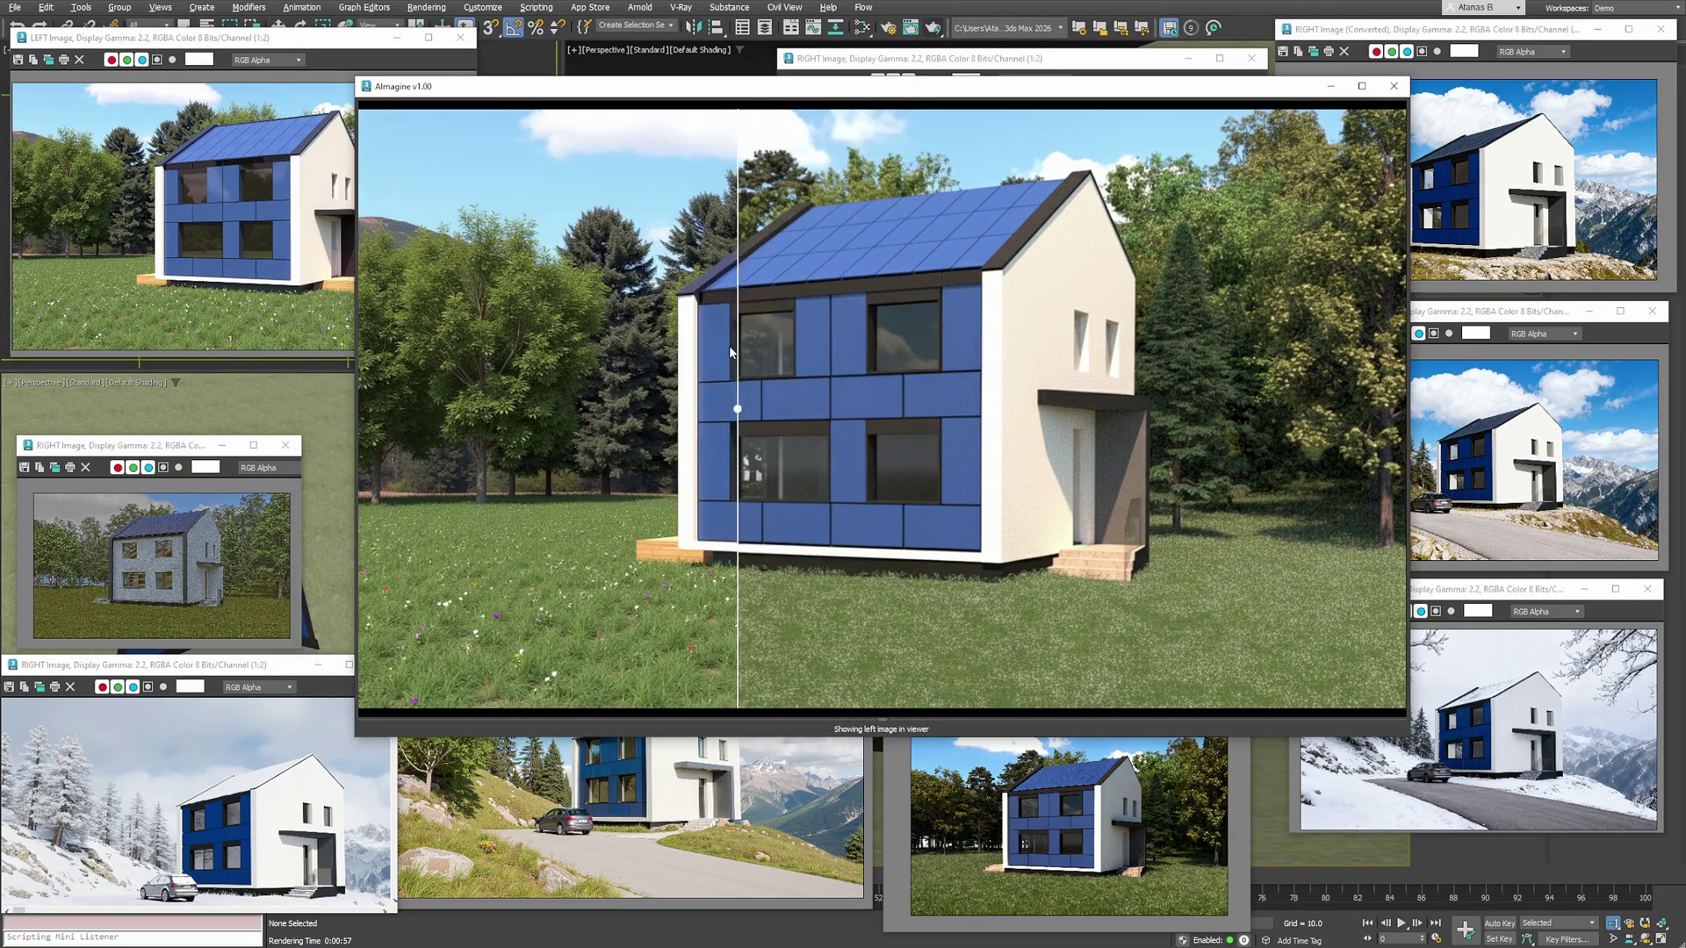
- Generate a left image of the forest house with Replicate Flux Kontext Pro, then shrink and move the comparison window to uncover the previews
right_click(997, 387)
mouse_move(1089, 444)
mouse_move(1230, 460)
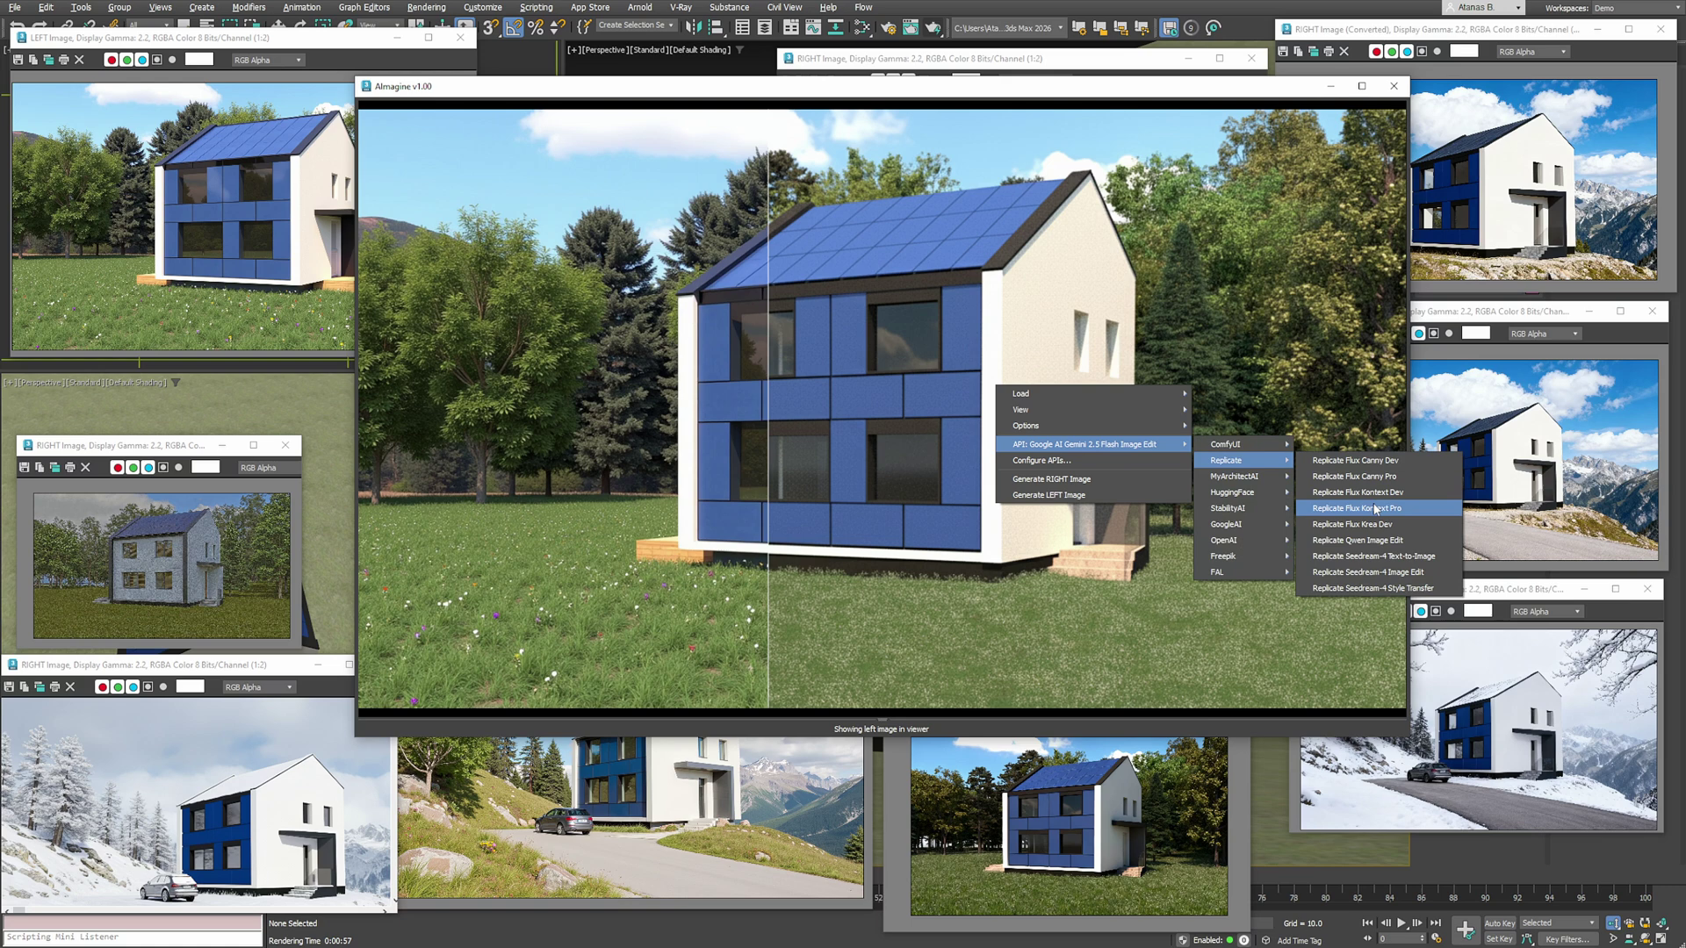
click(1366, 509)
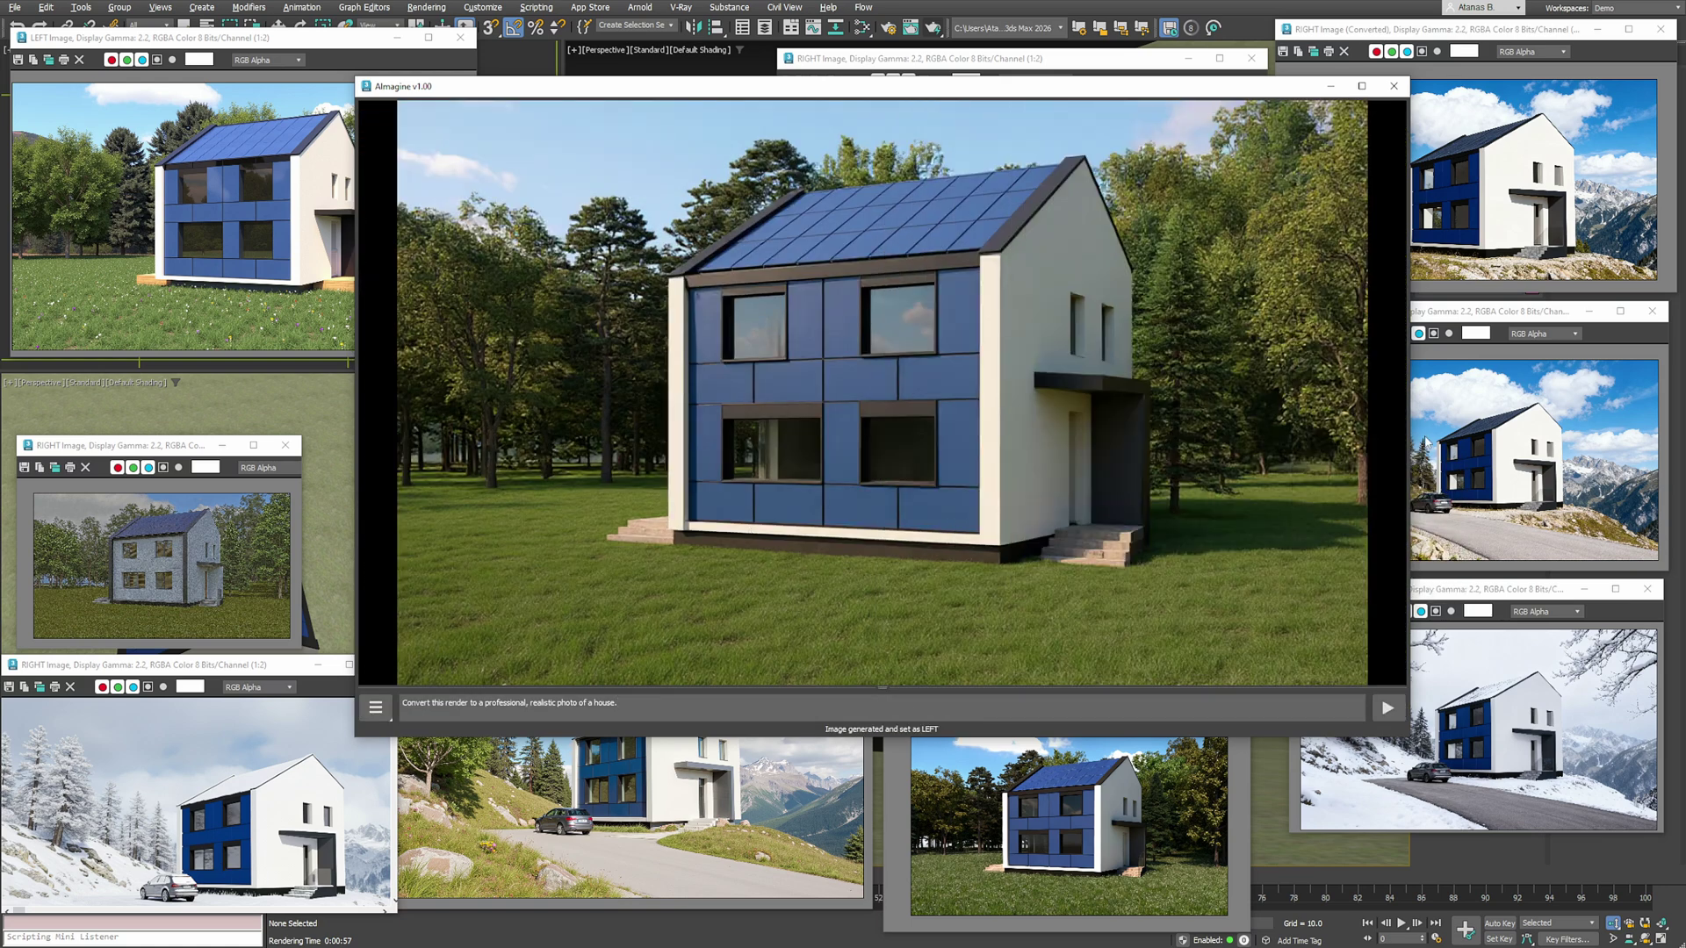
drag(768, 87, 436, 40)
drag(1078, 688, 877, 674)
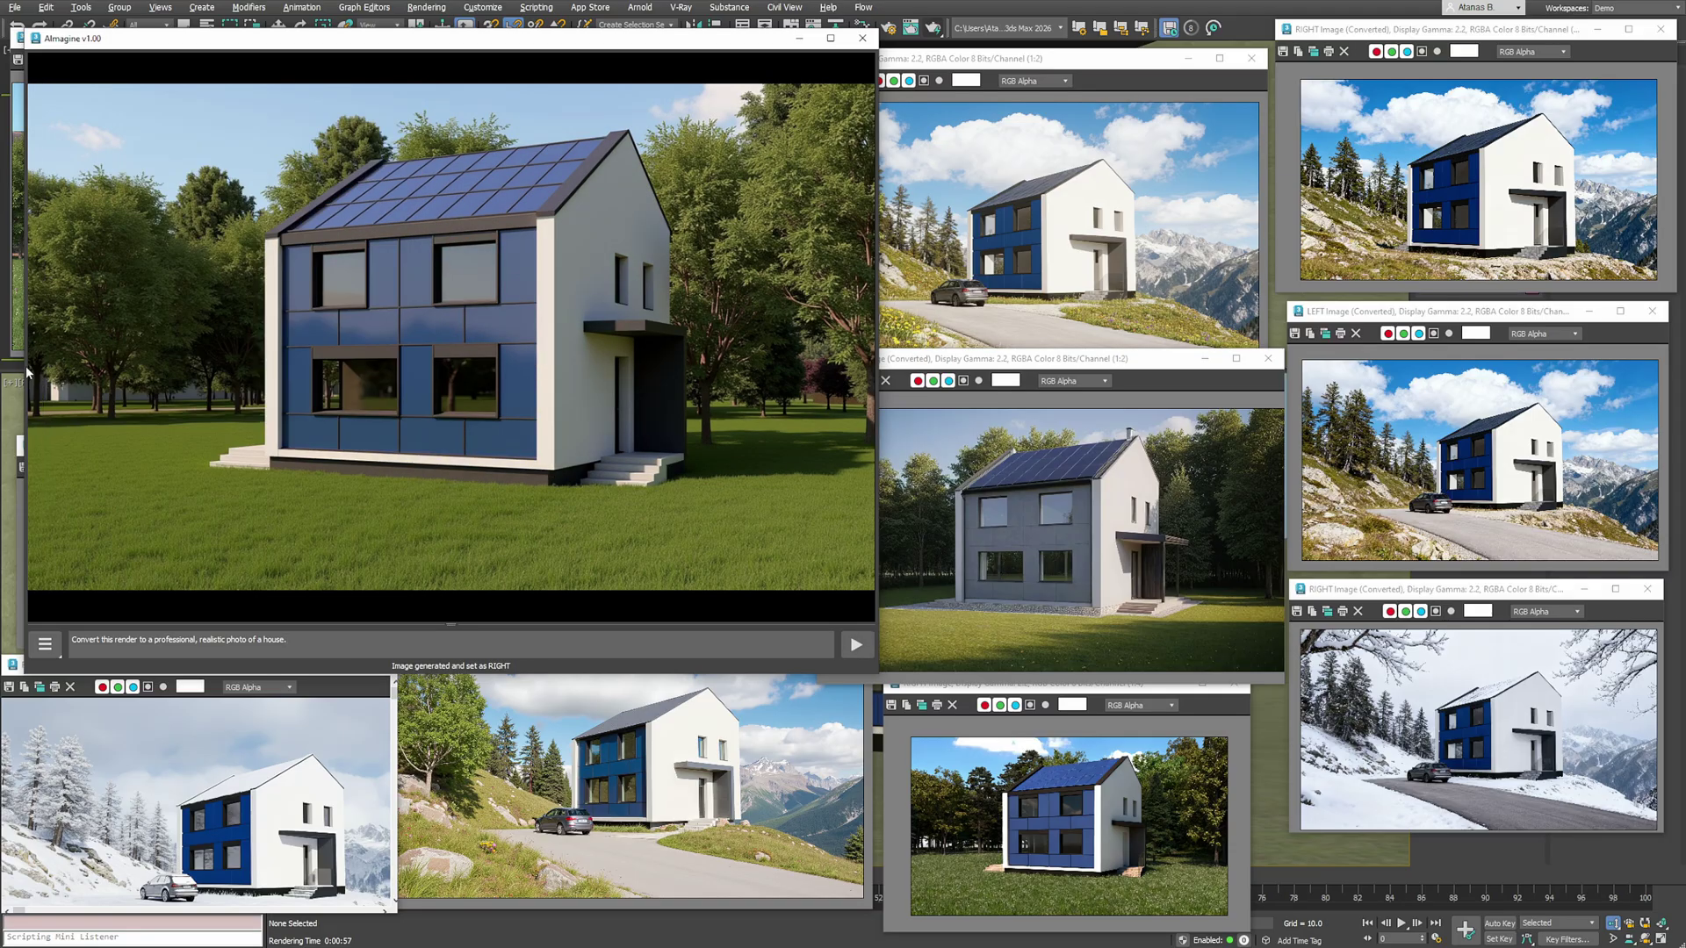
- Shrink and reposition the comparison window, and switch the API to Google AI Gemini 2.5 Flash Style Transfer
drag(20, 368, 175, 369)
drag(518, 674, 514, 562)
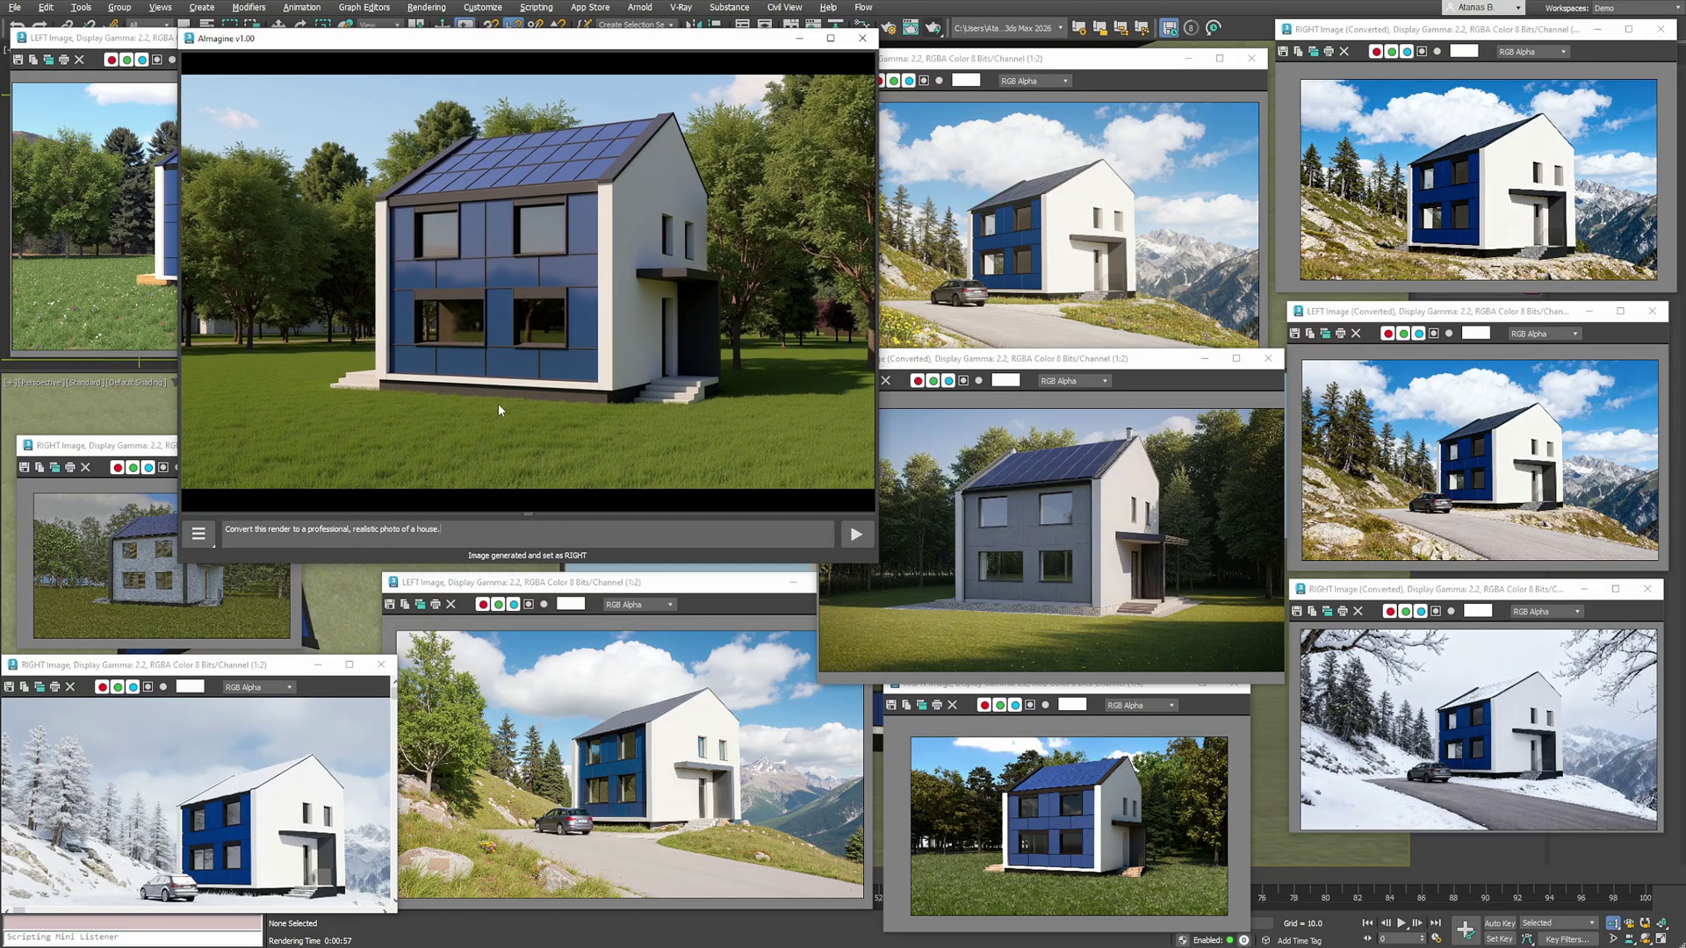
mouse_move(461, 43)
mouse_down()
mouse_move(458, 81)
mouse_move(449, 67)
mouse_up()
right_click(687, 301)
mouse_move(764, 356)
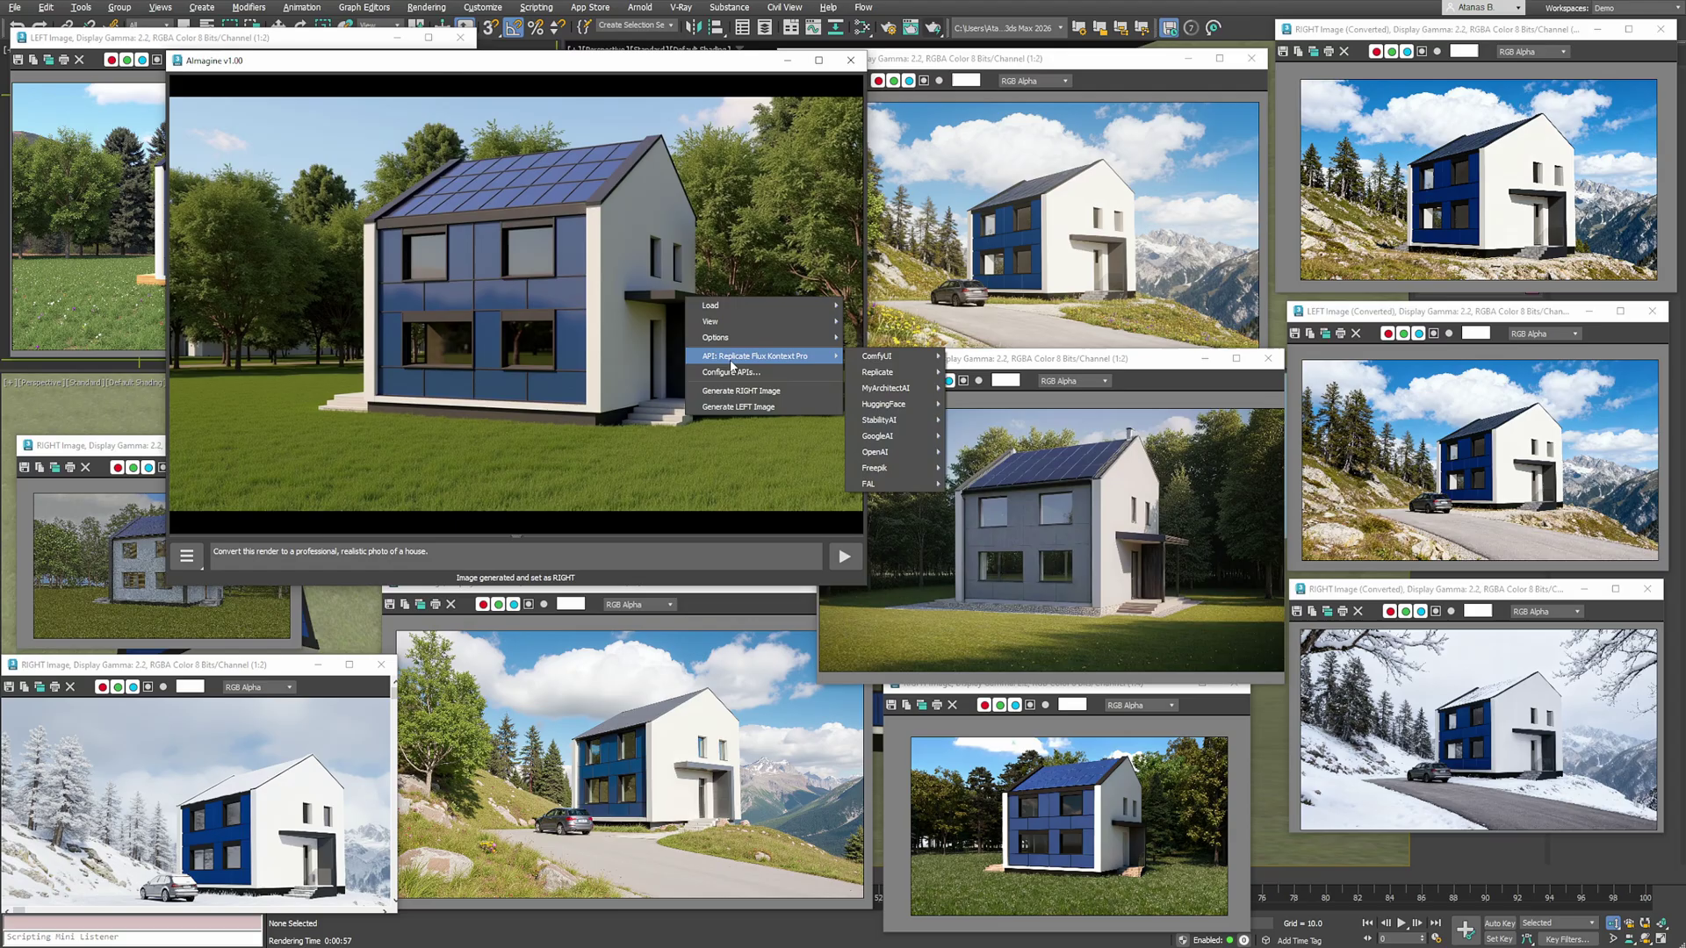
mouse_move(900, 407)
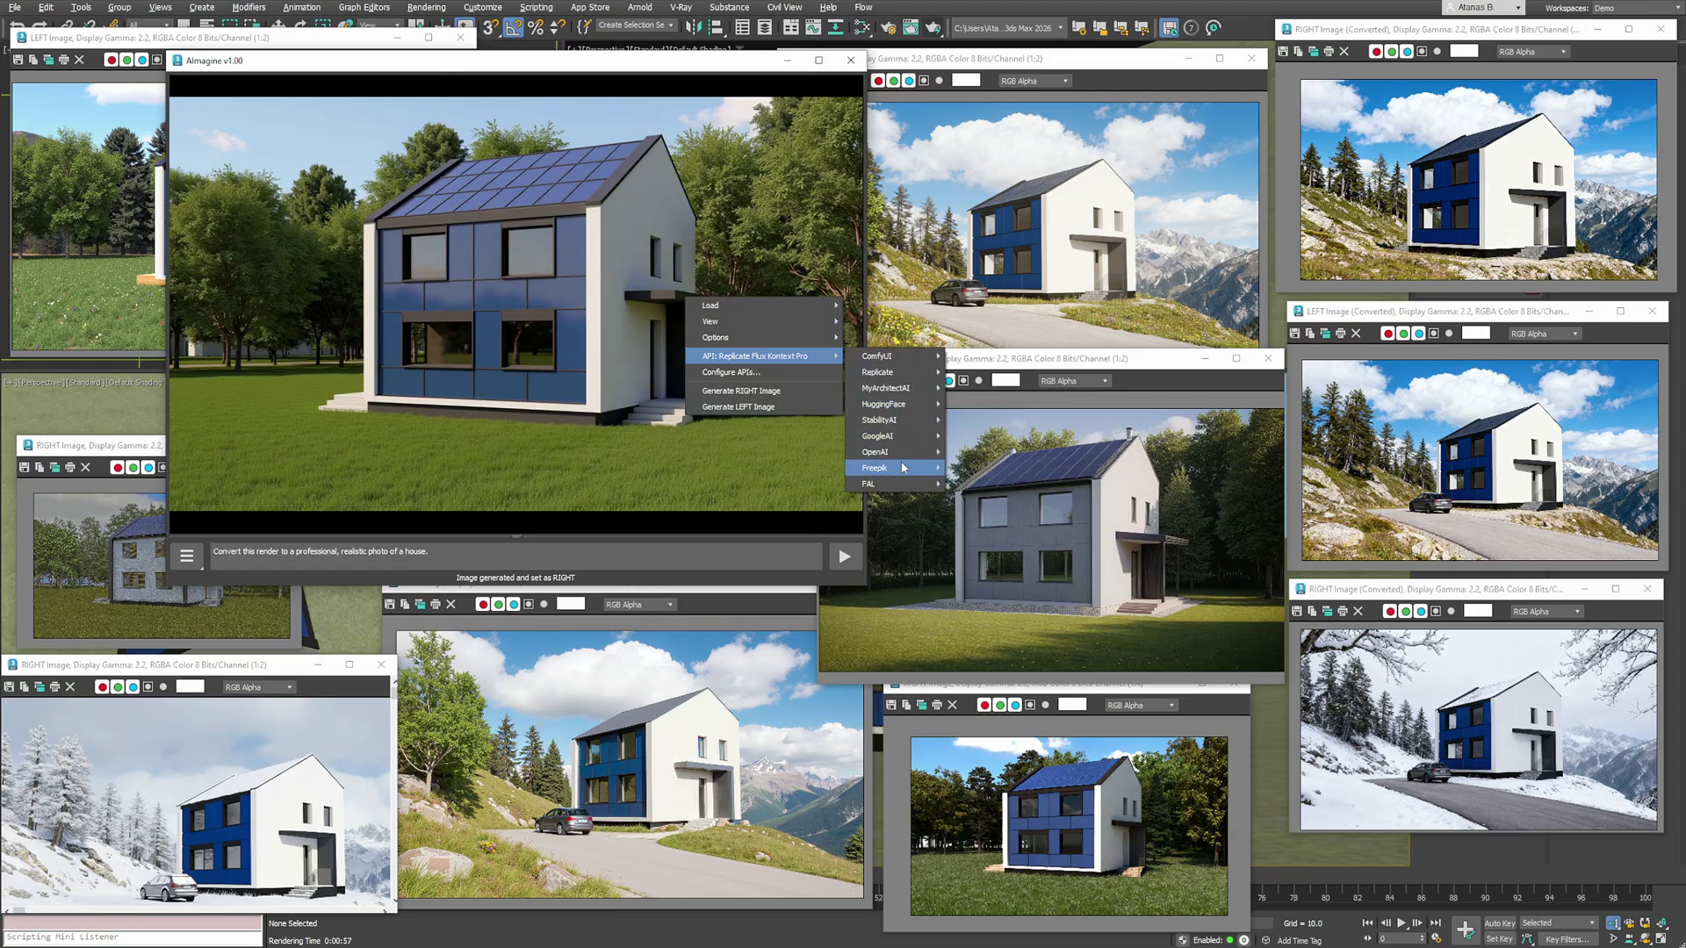
mouse_move(903, 472)
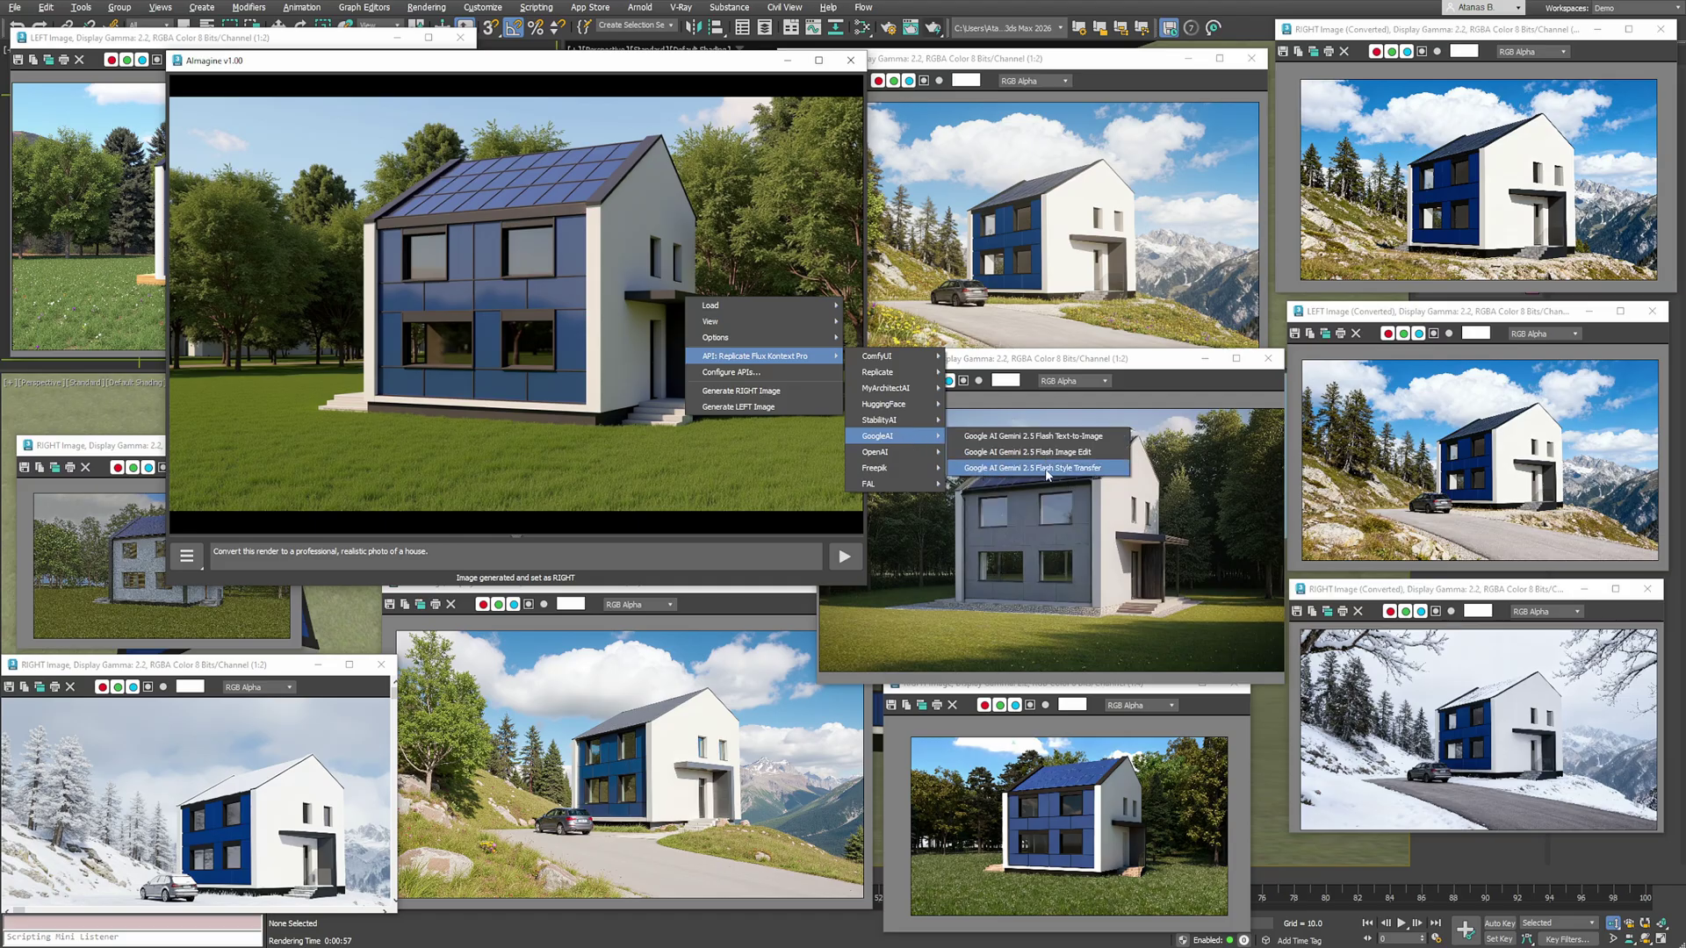
click(1047, 468)
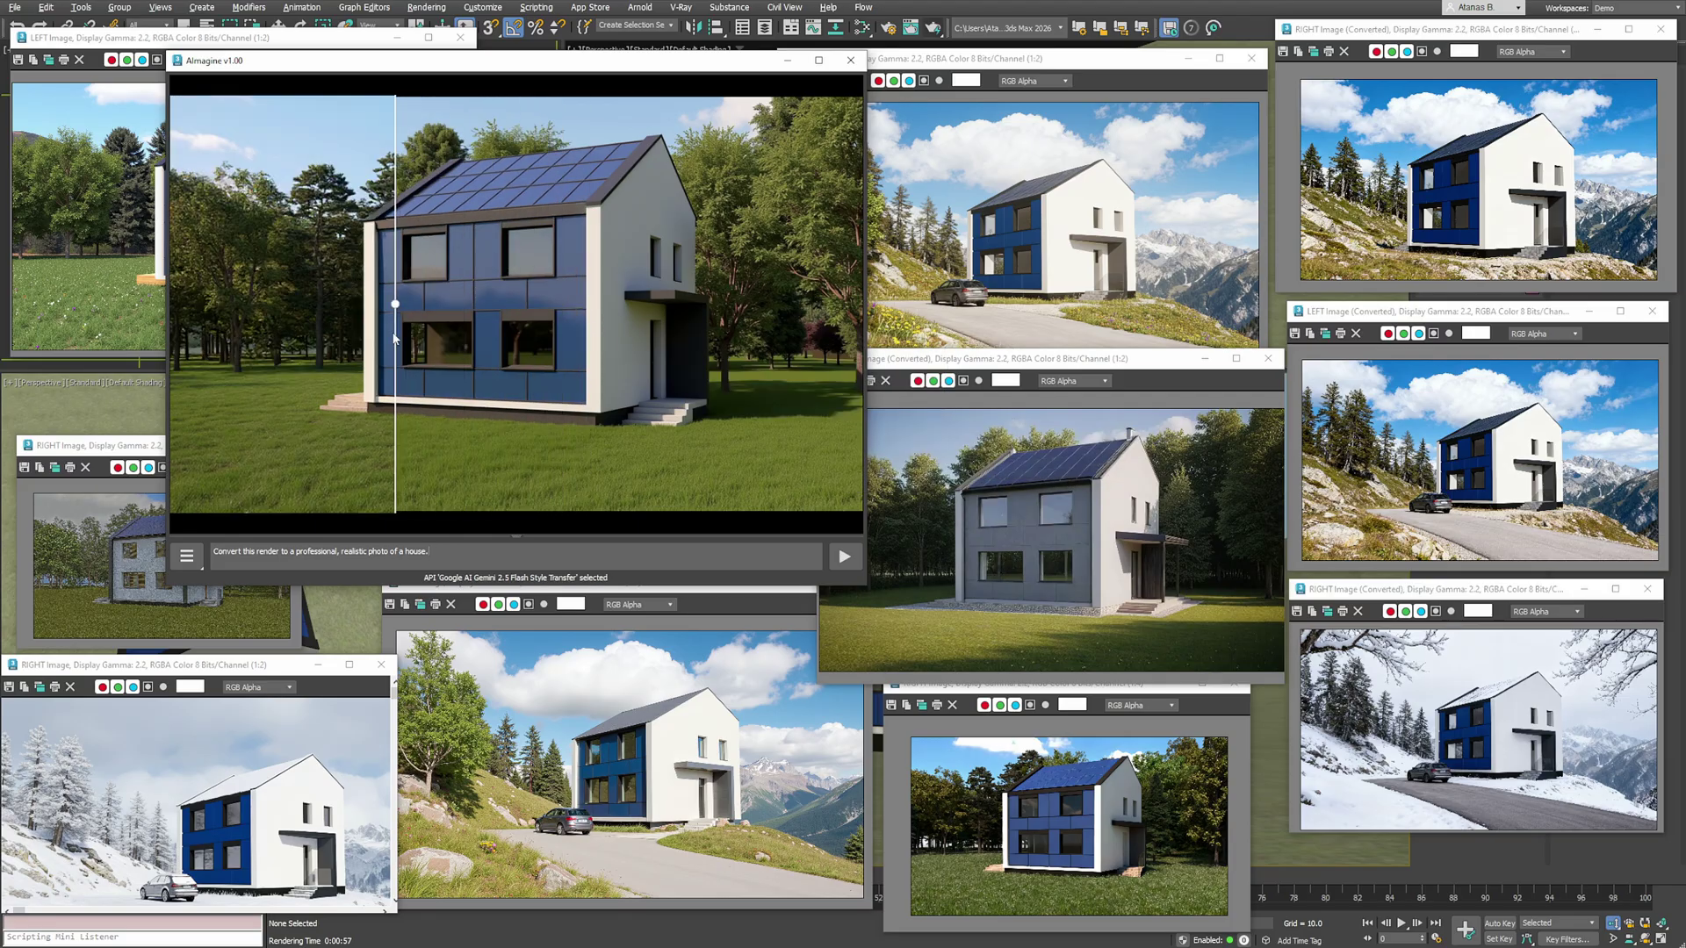
- Load Style_02.png as the left image and generate a left image with the prompt "convert the first image into the style of the second image"
double_click(280, 226)
click(277, 220)
click(885, 549)
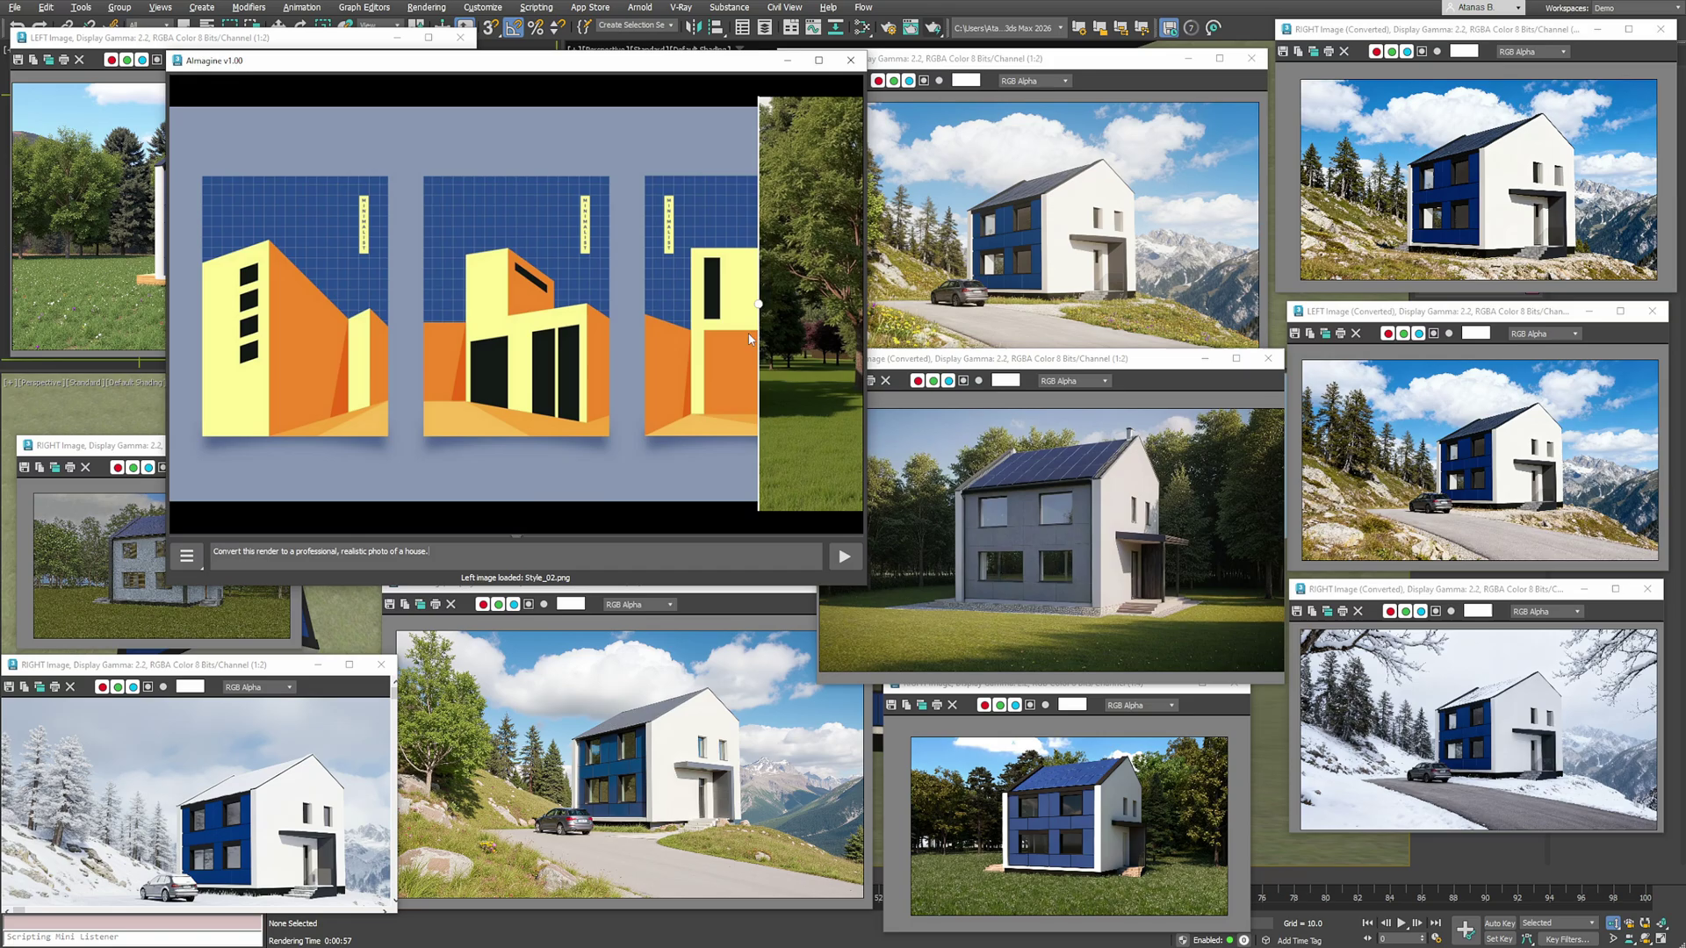
drag(439, 552, 195, 553)
text(convert the first image into the style of the second image)
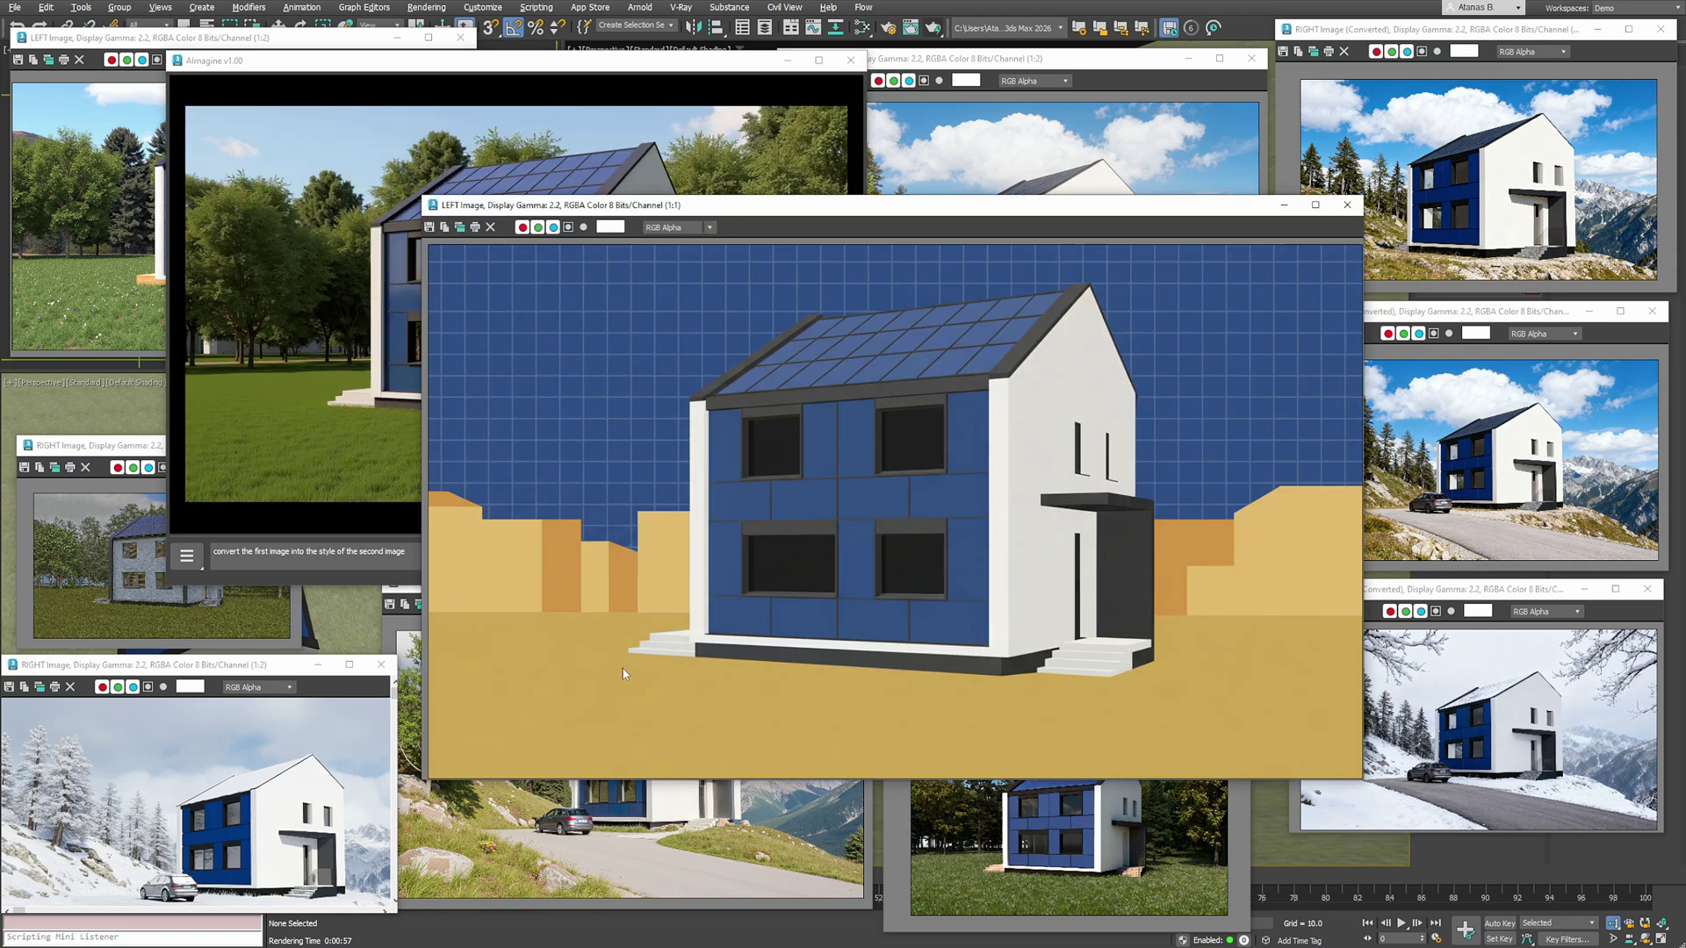
- Shrink the blue-and-yellow Gemini image's viewer, place it beside the small gray house preview, and move the comparison window clear of it
drag(426, 779, 1099, 446)
scroll(1209, 351, down, 2)
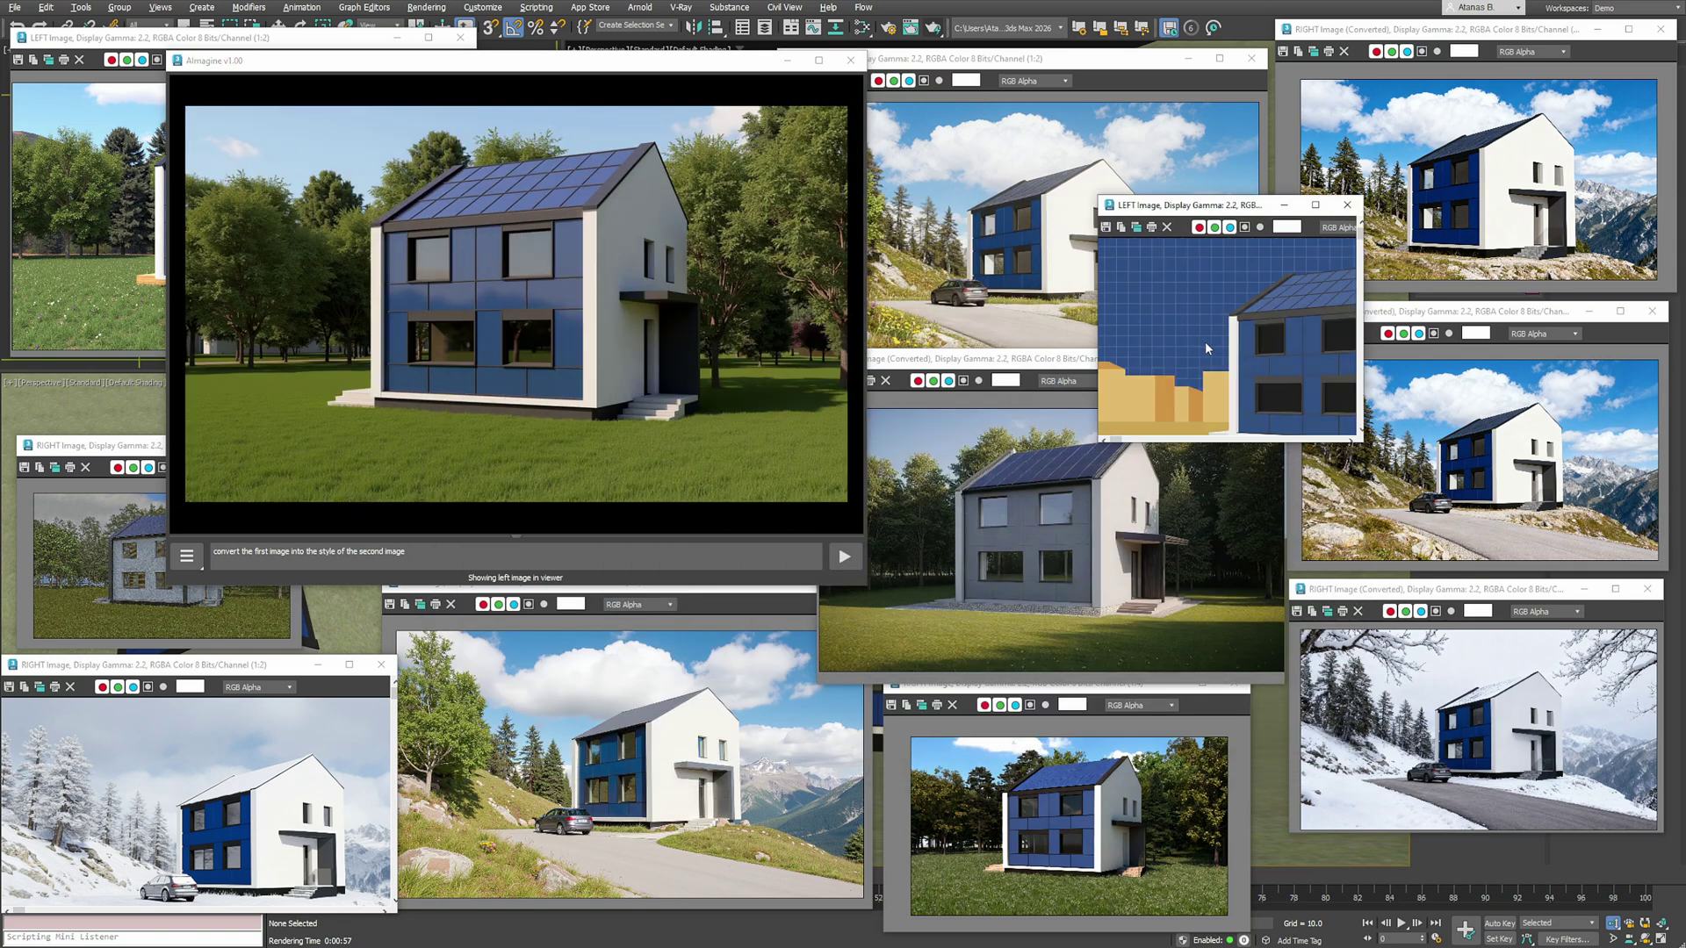
drag(1361, 442, 1336, 388)
drag(1216, 205, 312, 328)
drag(456, 60, 1119, 125)
drag(321, 329, 415, 388)
drag(1123, 125, 1015, 151)
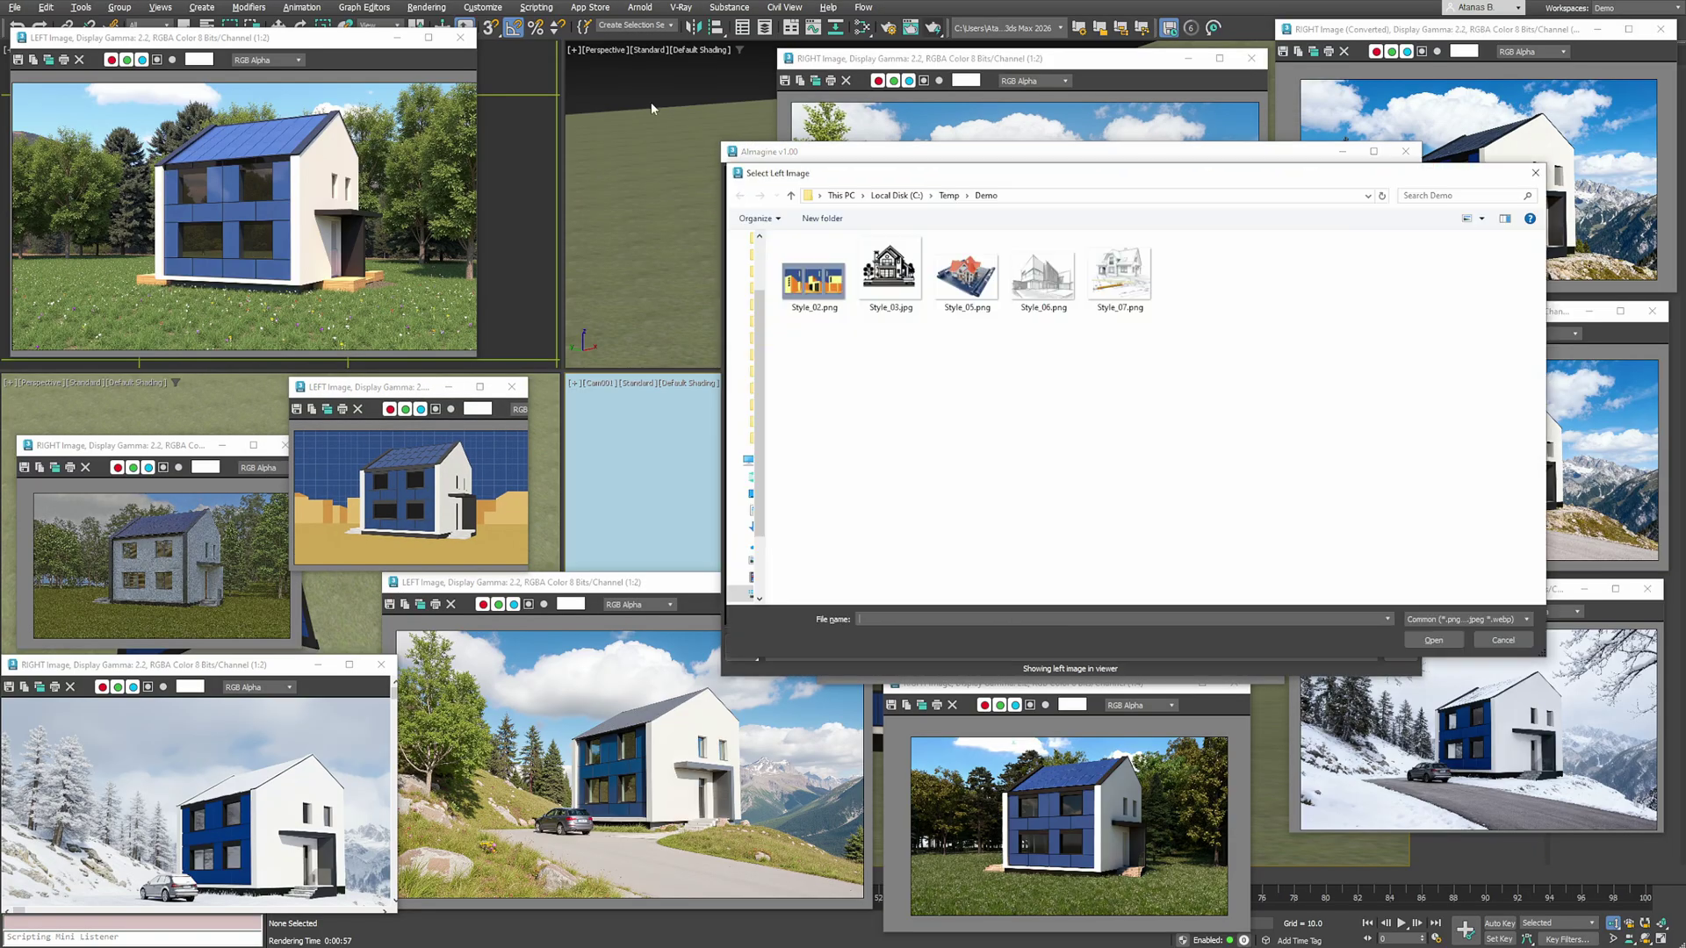
- Reload Style_02.png as the left image and switch the API to Replicate Seedream-4 Style Transfer
double_click(813, 279)
right_click(1142, 380)
mouse_move(1291, 440)
mouse_move(1384, 456)
click(1538, 583)
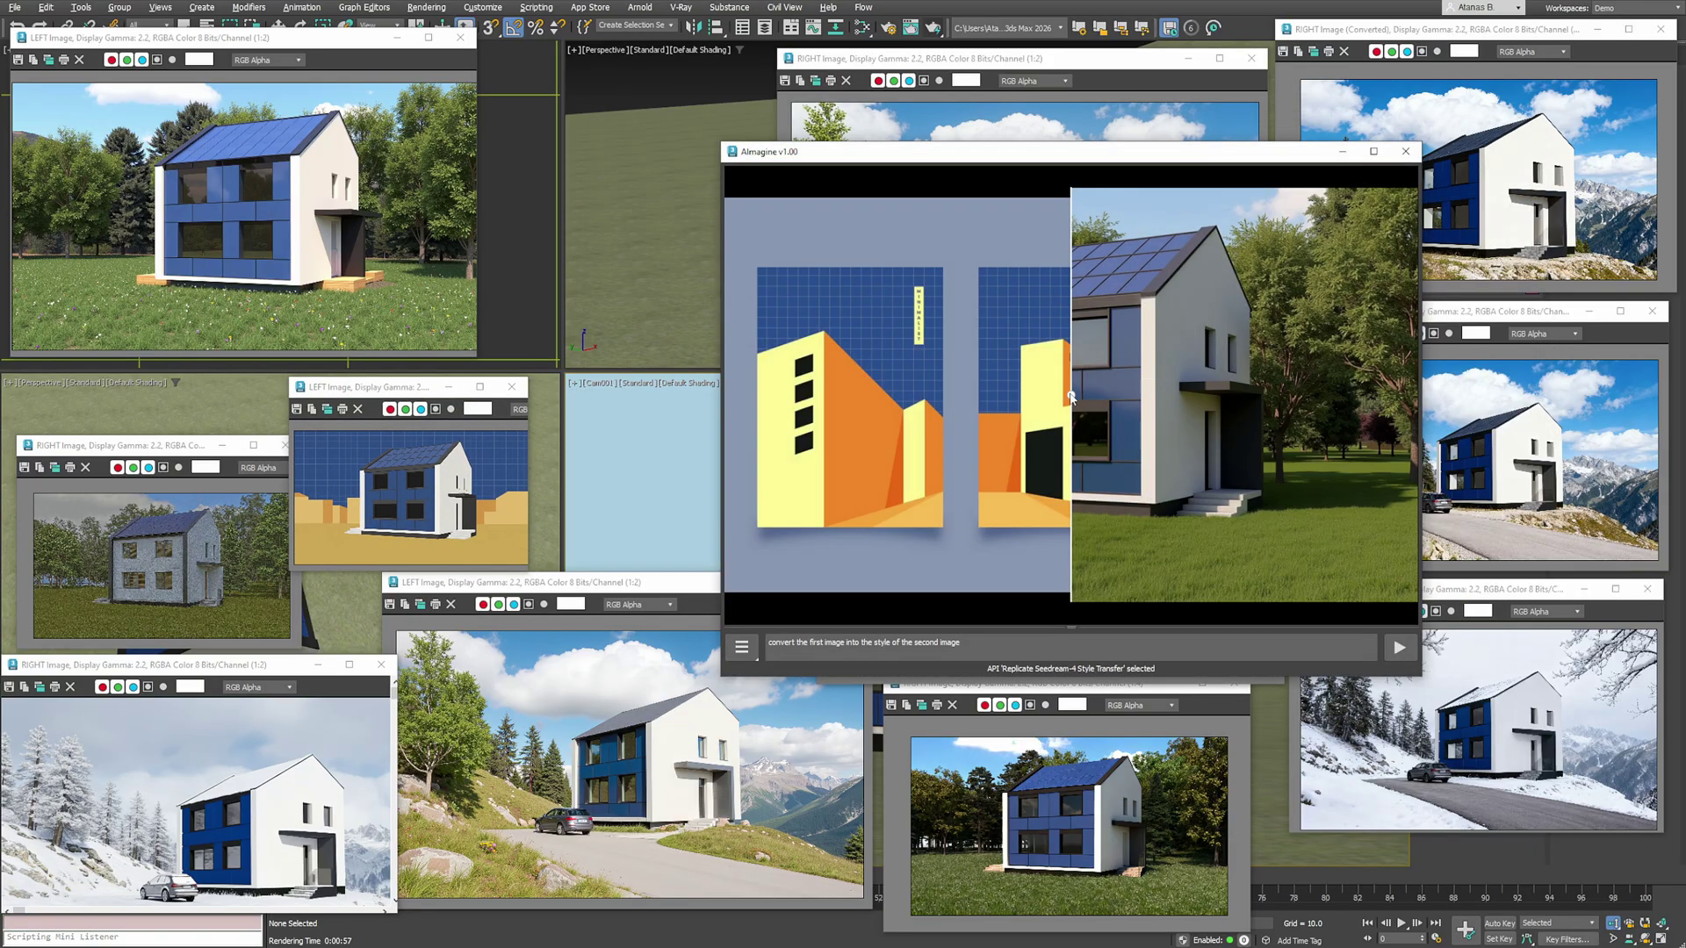
- Generate the Seedream-4 left image, and shrink and move the comparison window into the gap between the previews
drag(979, 152, 739, 288)
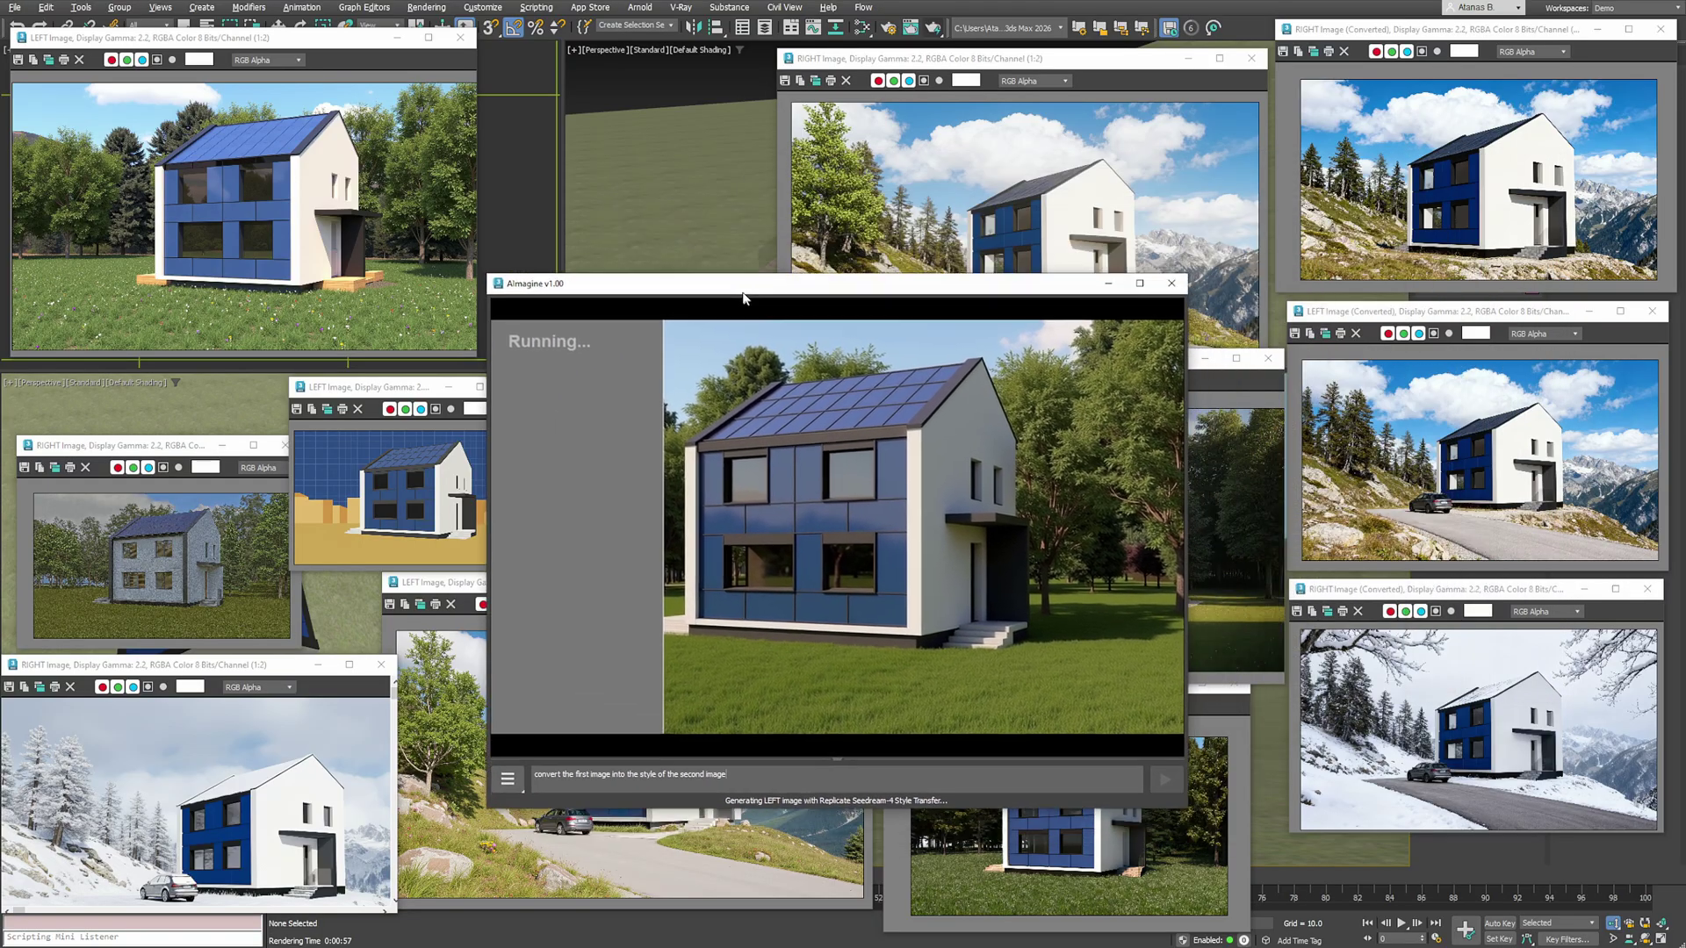
drag(818, 798, 818, 567)
drag(924, 561, 808, 515)
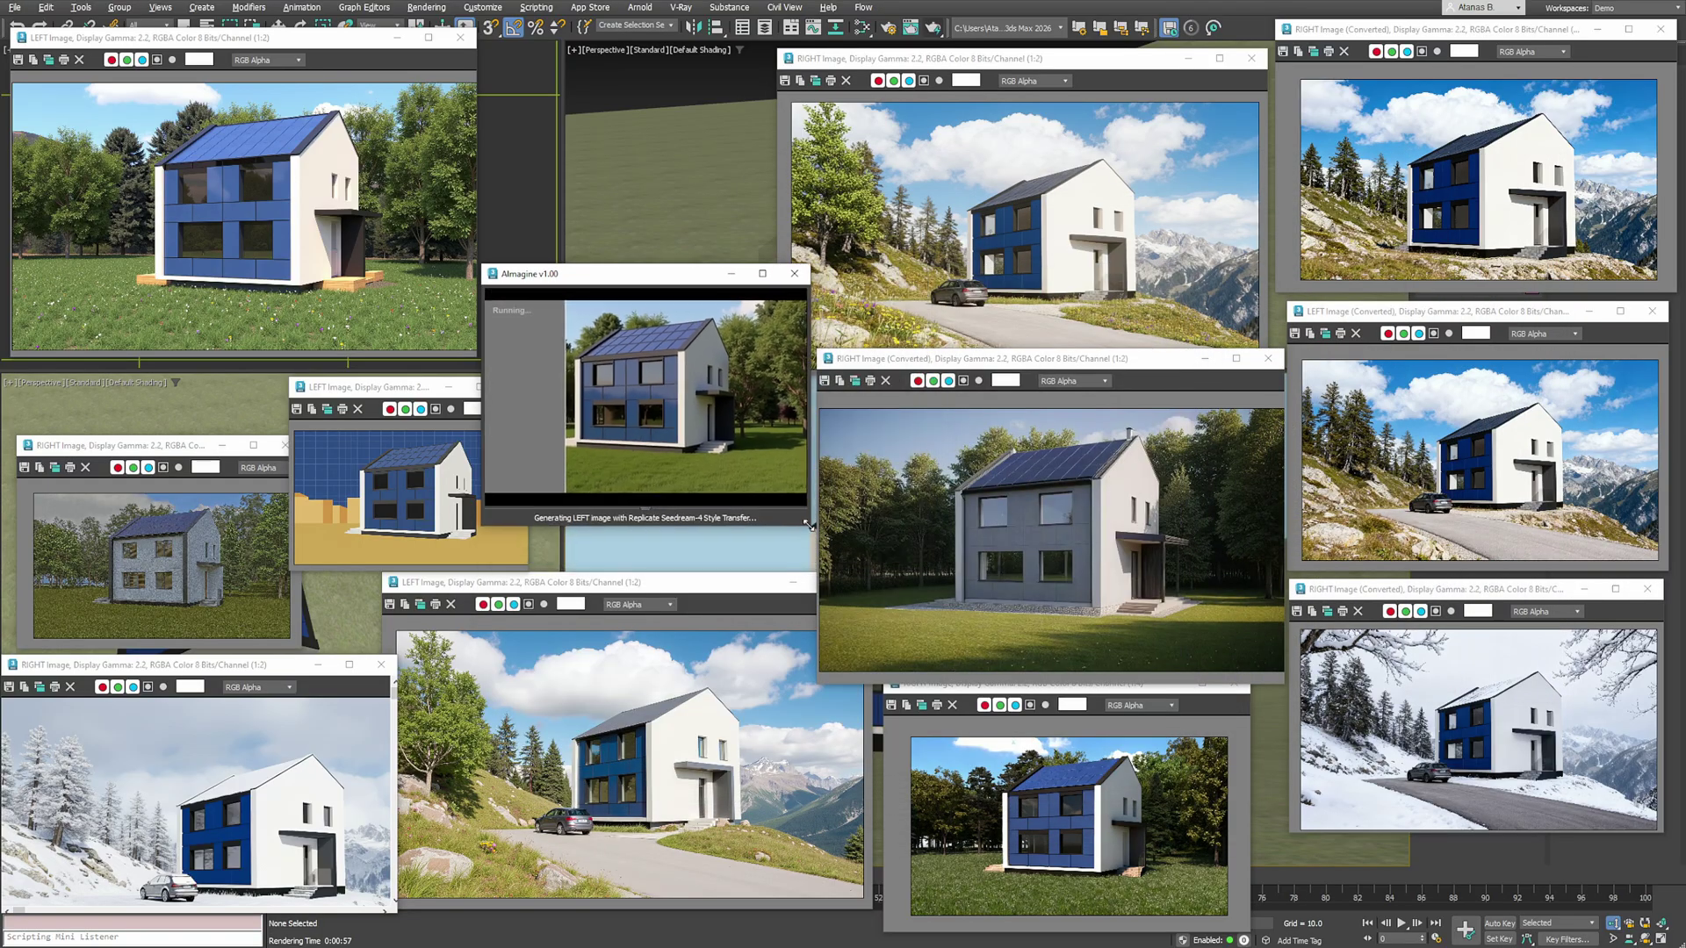
drag(640, 276, 646, 384)
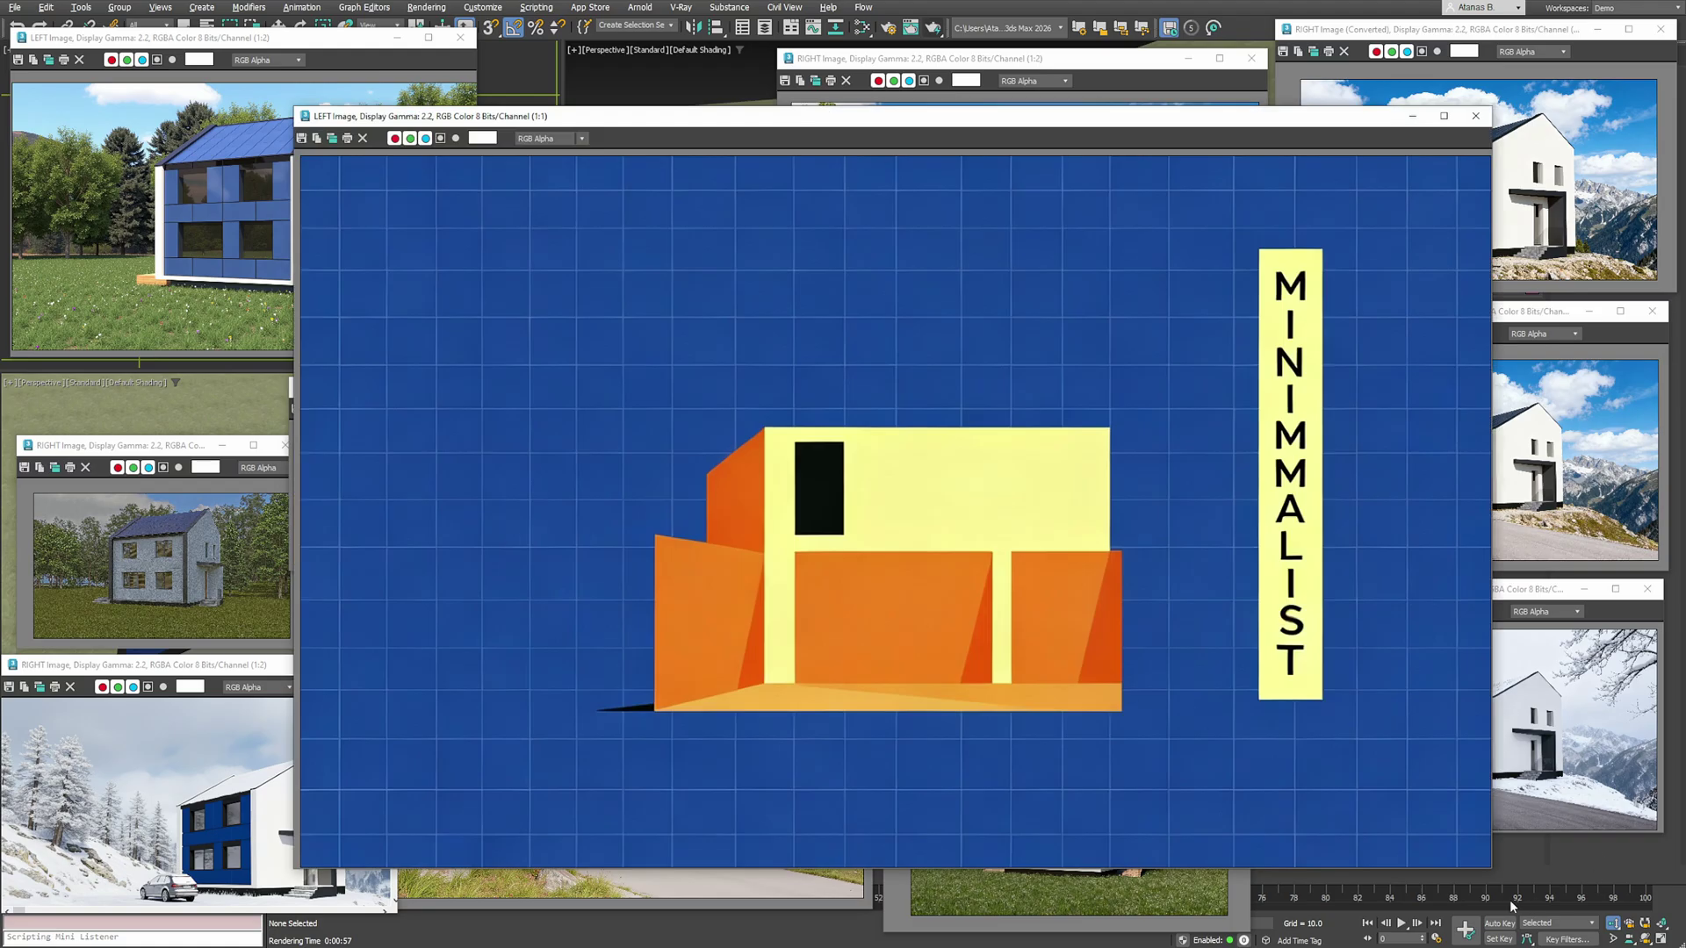
- Shrink and zoom out the viewer of the orange-and-yellow Seedream-4 image, and place it above the comparison window
drag(1500, 877, 543, 296)
scroll(402, 181, down, 2)
scroll(451, 259, down, 1)
drag(392, 121, 581, 48)
drag(735, 226, 770, 234)
- Generate a Seedream-4 left image styled after Style_03.jpg and place its shrunken viewer below the orange-and-yellow preview
drag(731, 492, 436, 327)
double_click(658, 488)
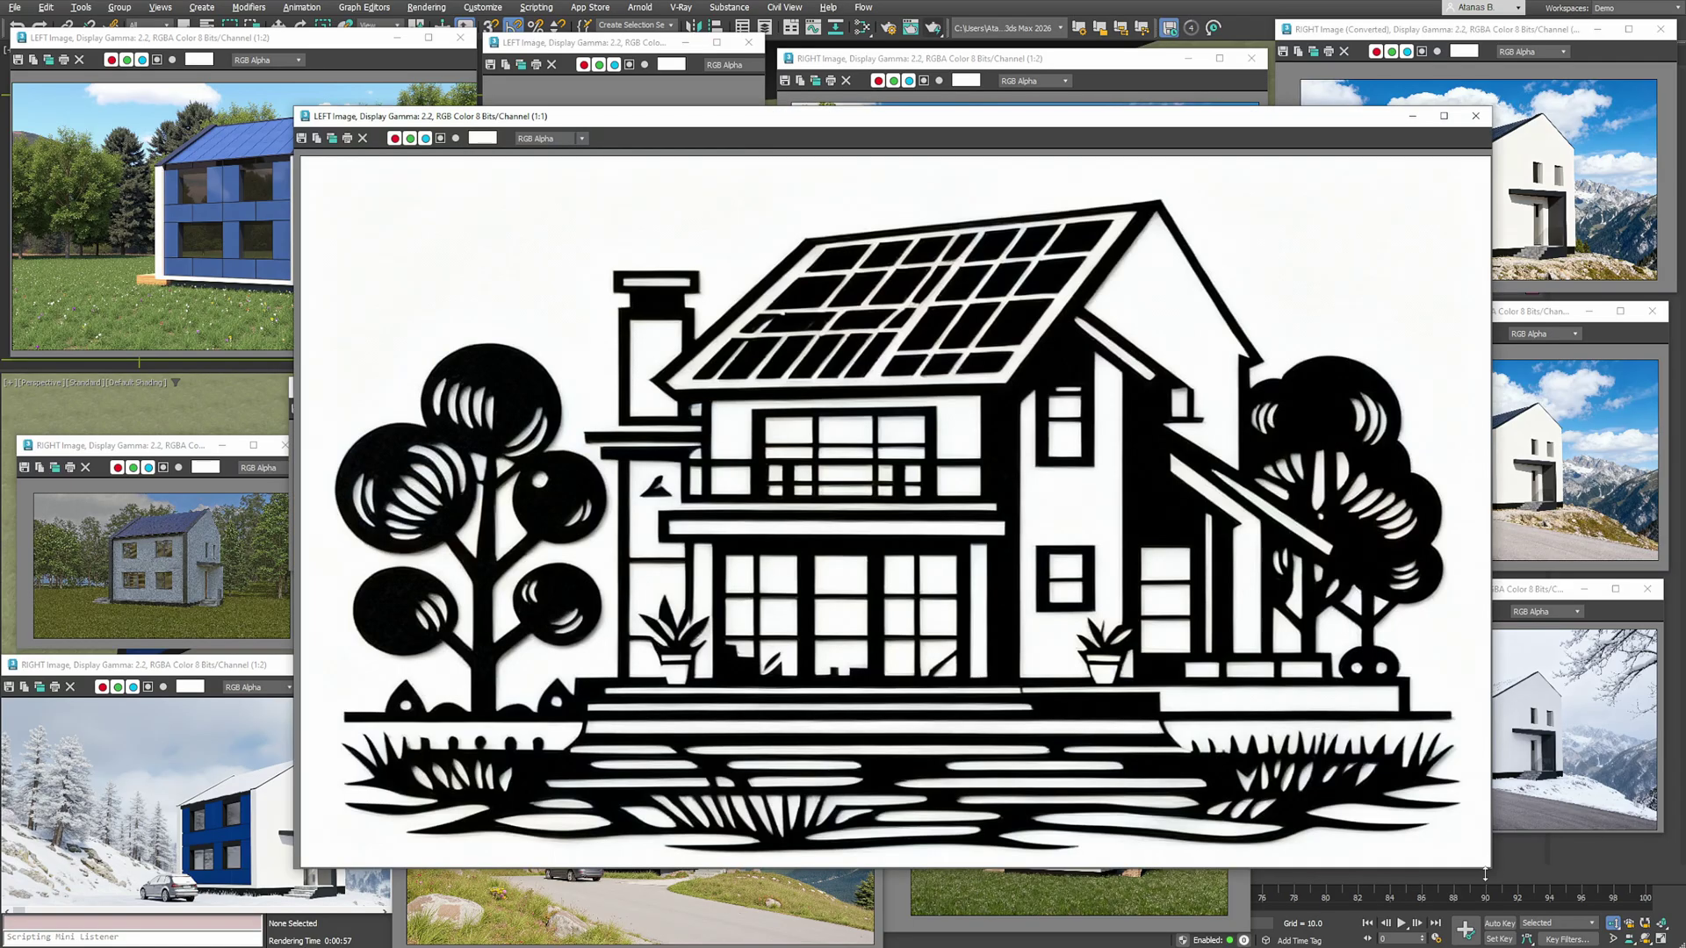
drag(1485, 874, 551, 291)
drag(417, 123, 611, 202)
- Switch the API to Google AI Gemini 2.5 Flash Style Transfer and generate a left image using Style_03.jpg as the style
right_click(707, 513)
mouse_move(790, 569)
mouse_move(932, 649)
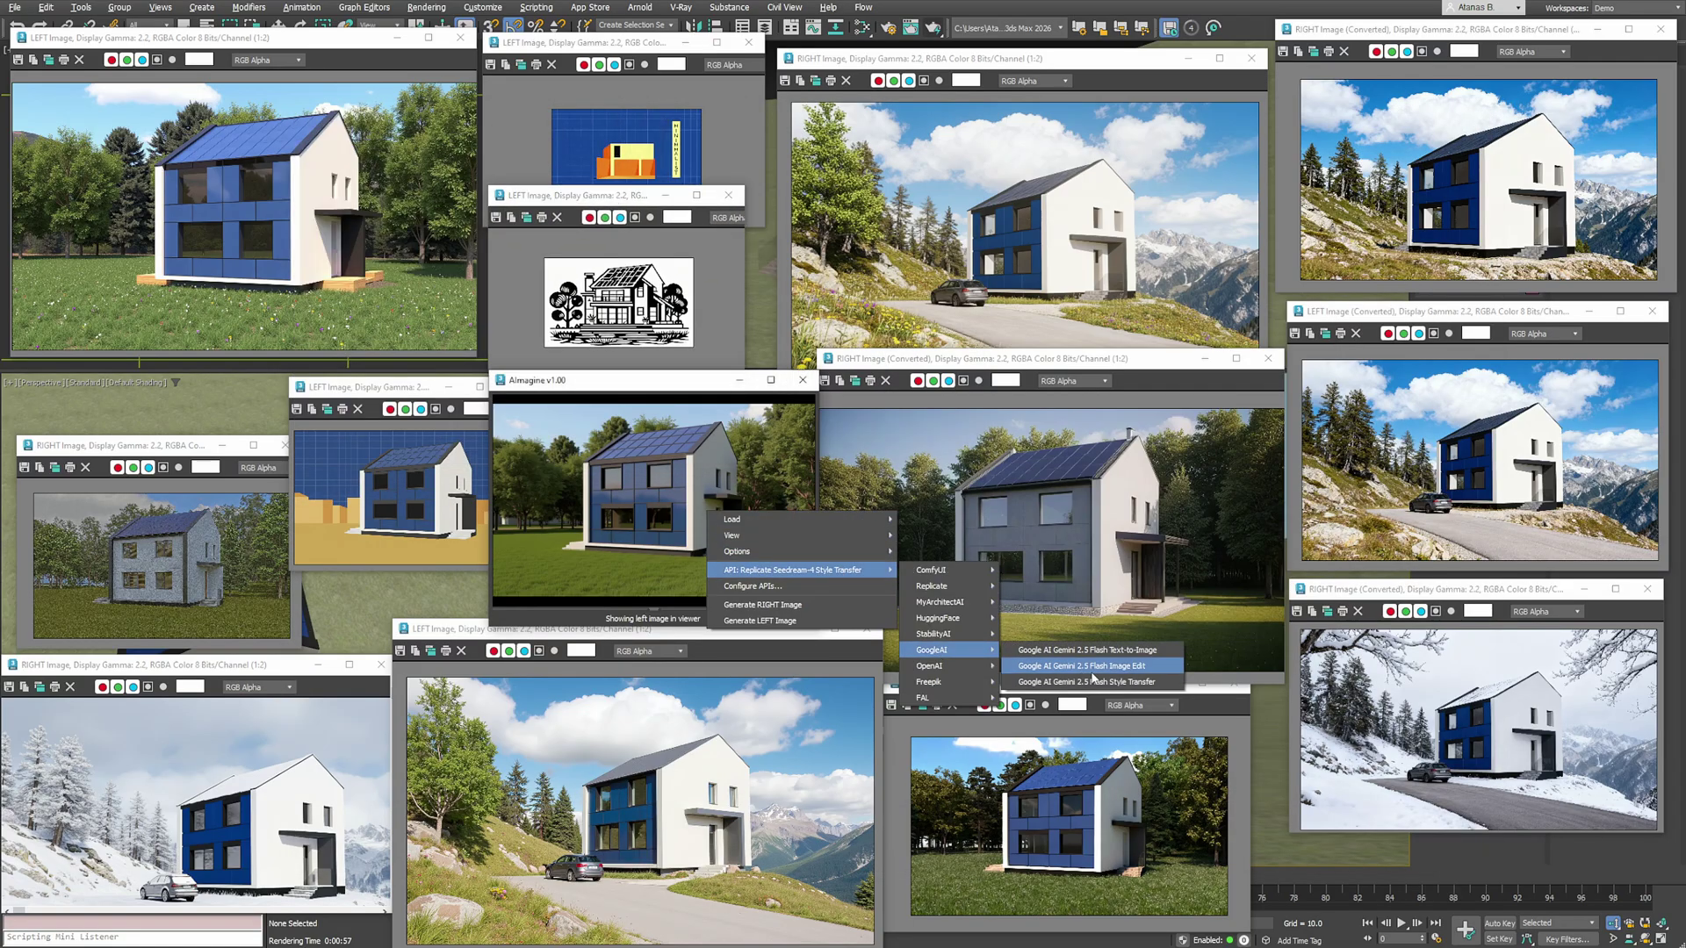
click(1093, 683)
click(620, 592)
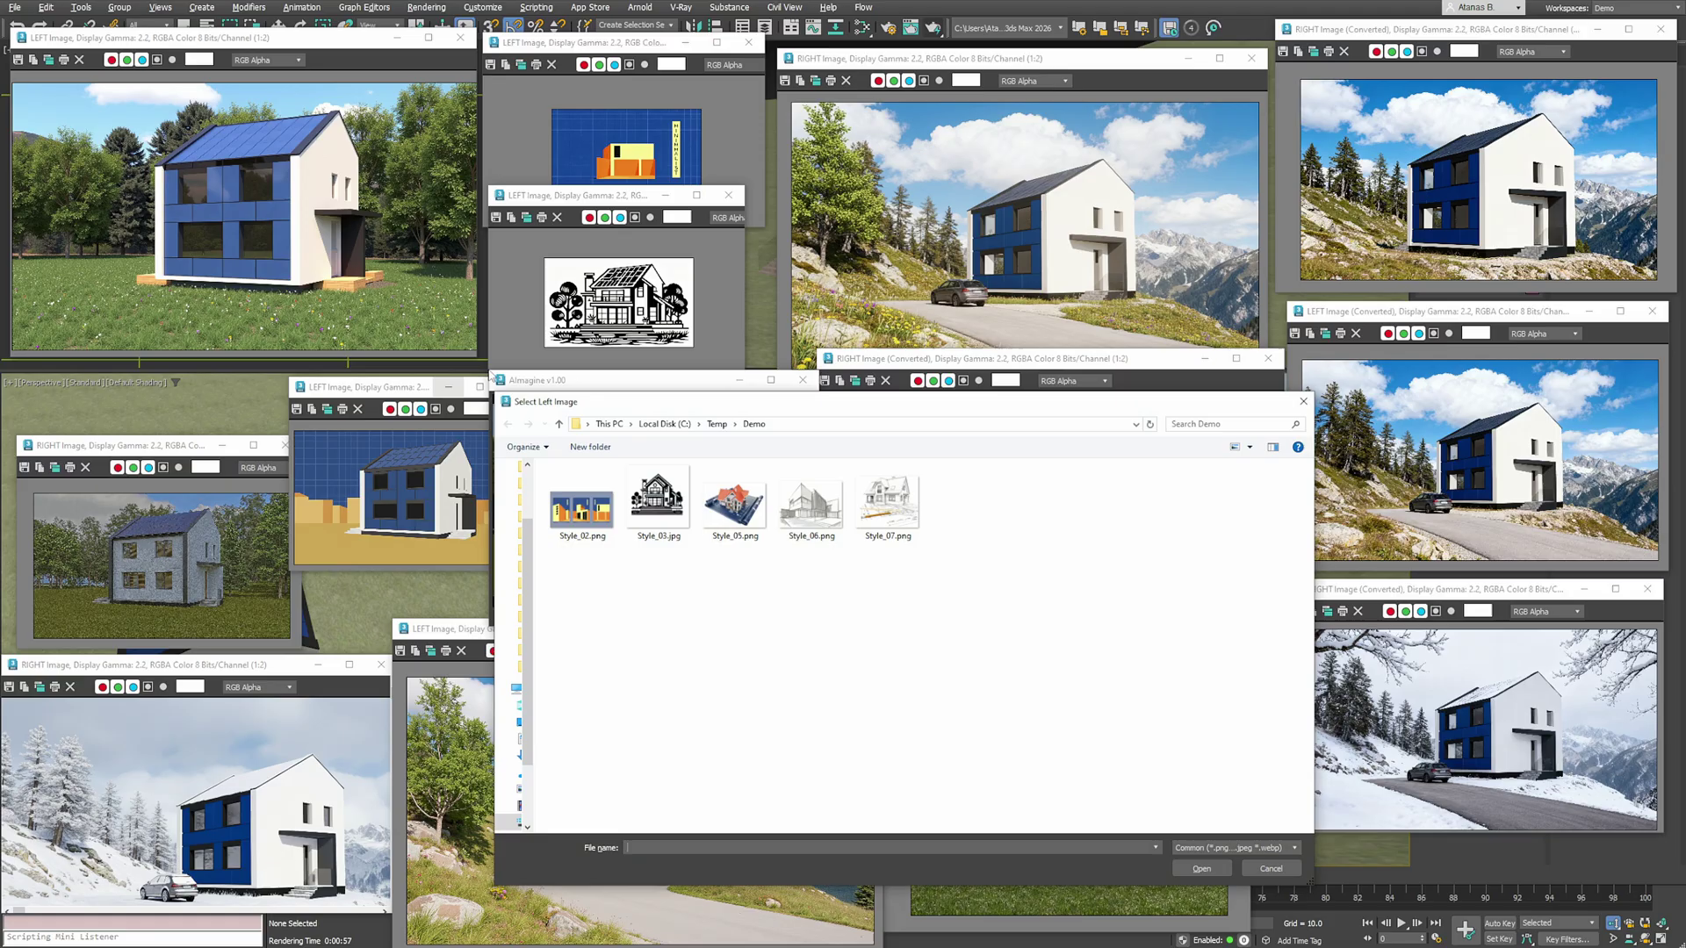
double_click(658, 499)
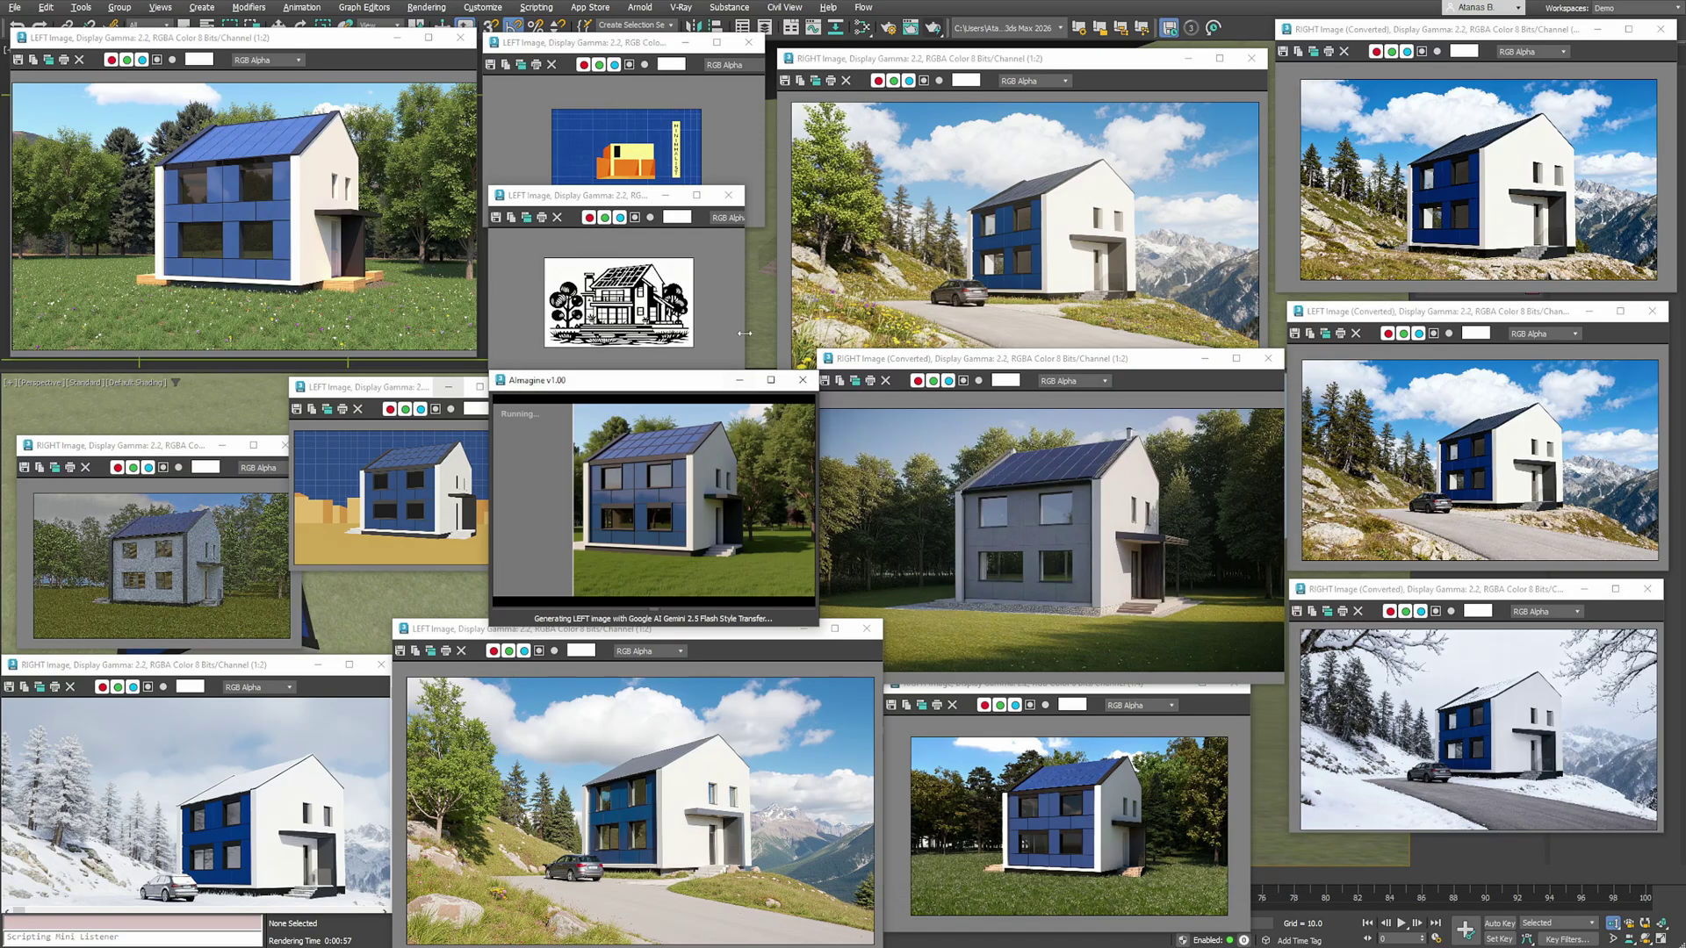
- Widen and lower the black-and-white Seedream-4 preview, and enlarge the Gemini black-and-white house in the comparison window to 45%
drag(745, 333, 781, 307)
drag(623, 187, 611, 217)
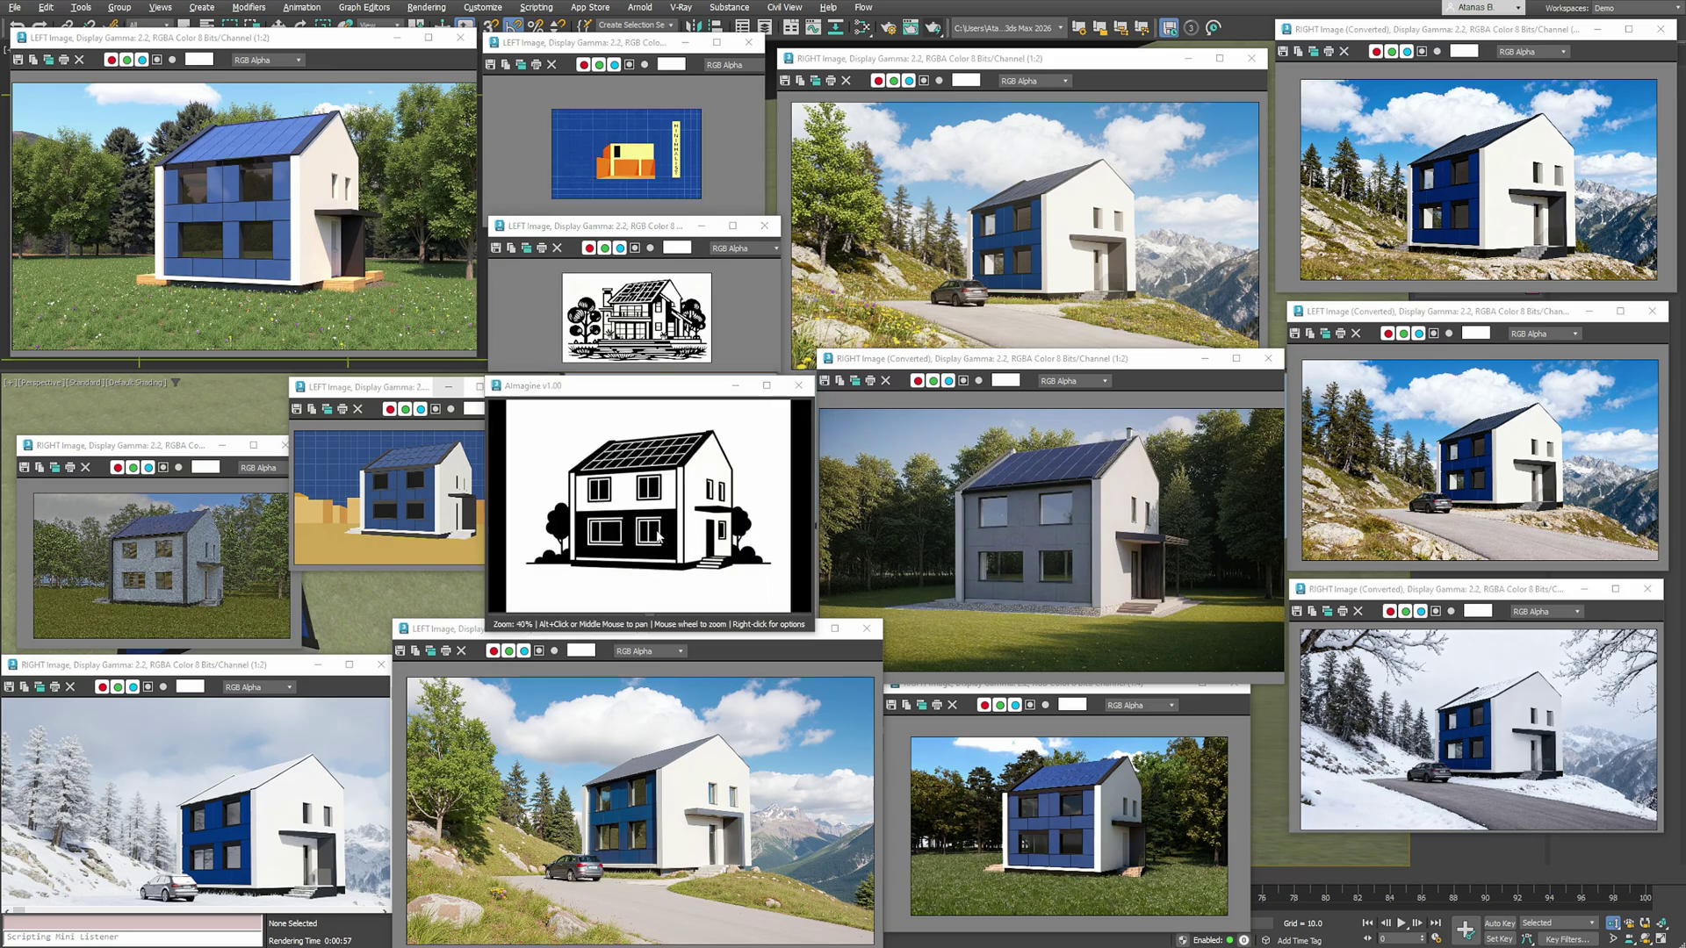
scroll(660, 544, up, 1)
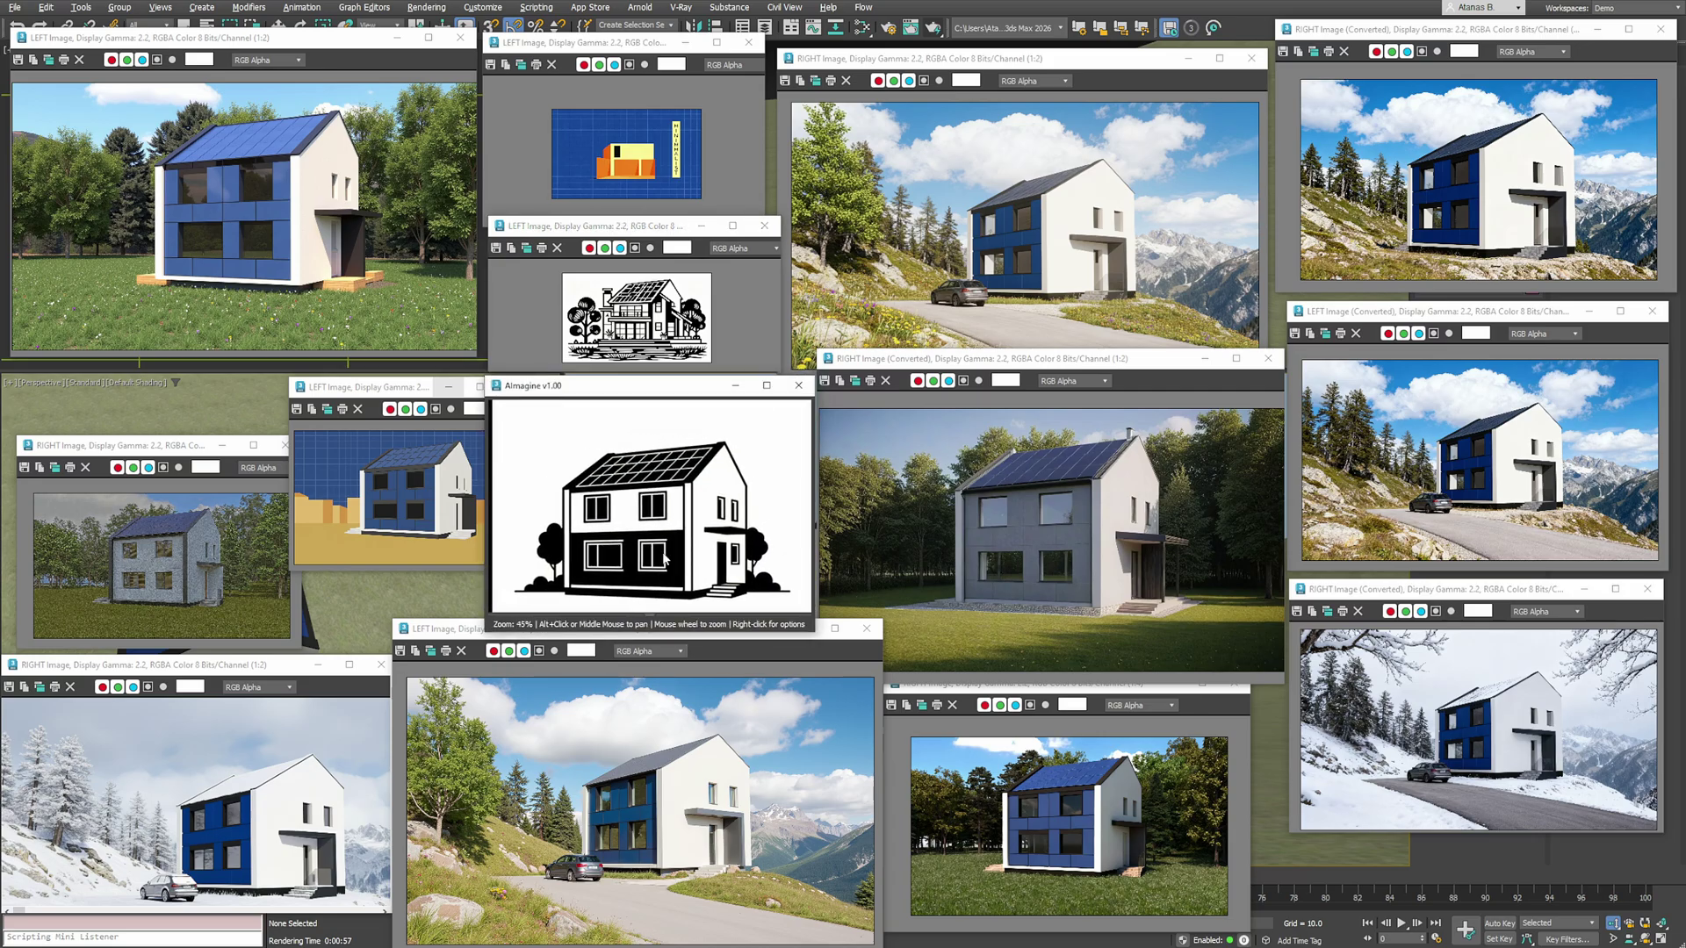